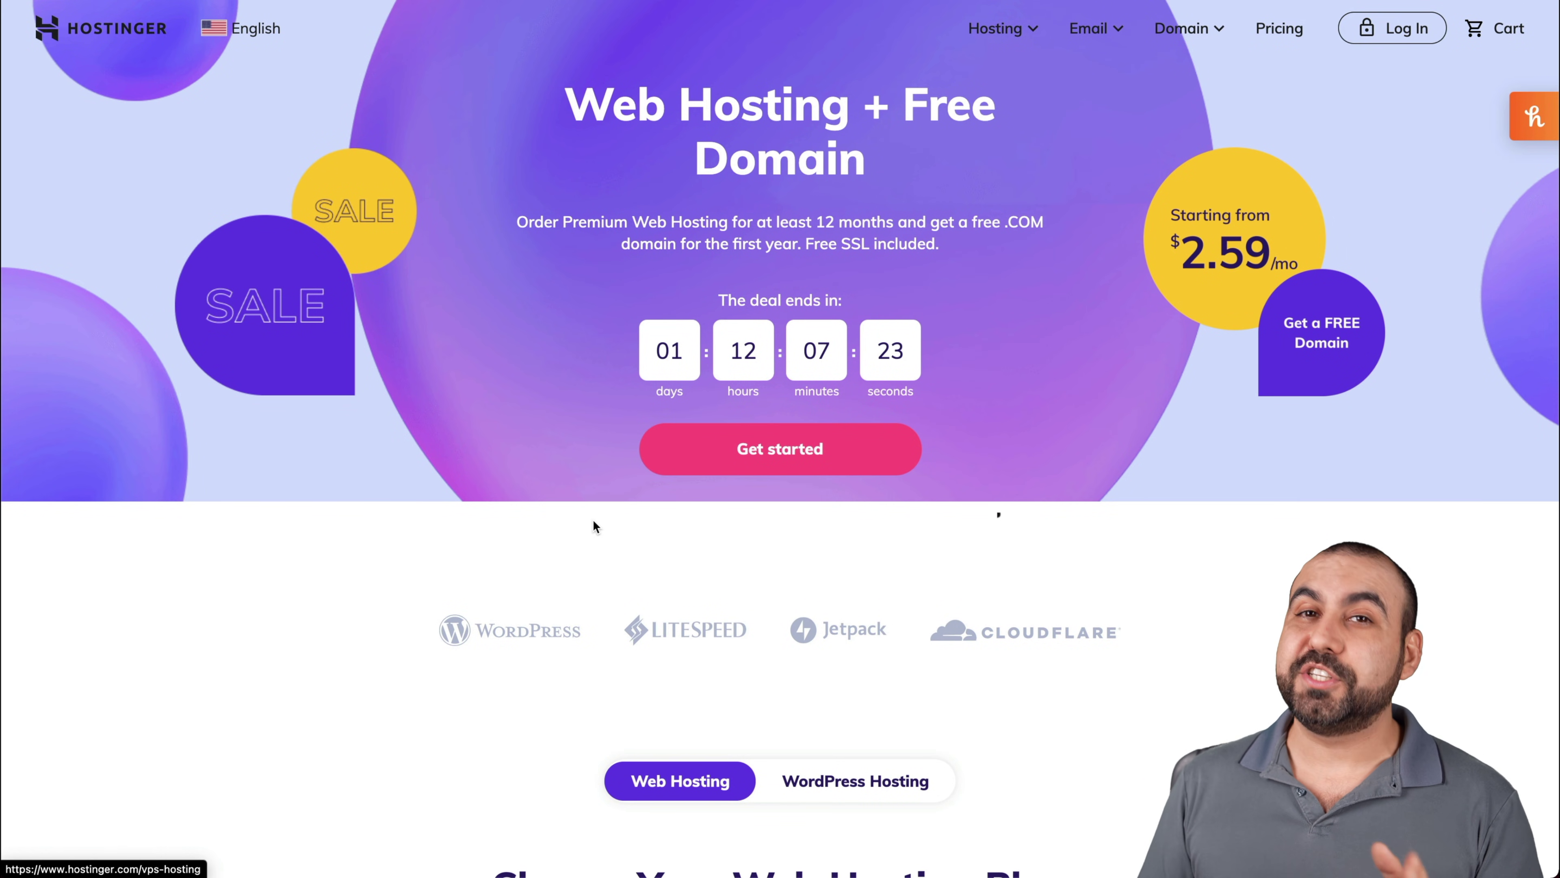
Go to Hostinger's web hosting plans and scroll to the Single, Premium and Business plan cards
click(1014, 30)
click(1126, 164)
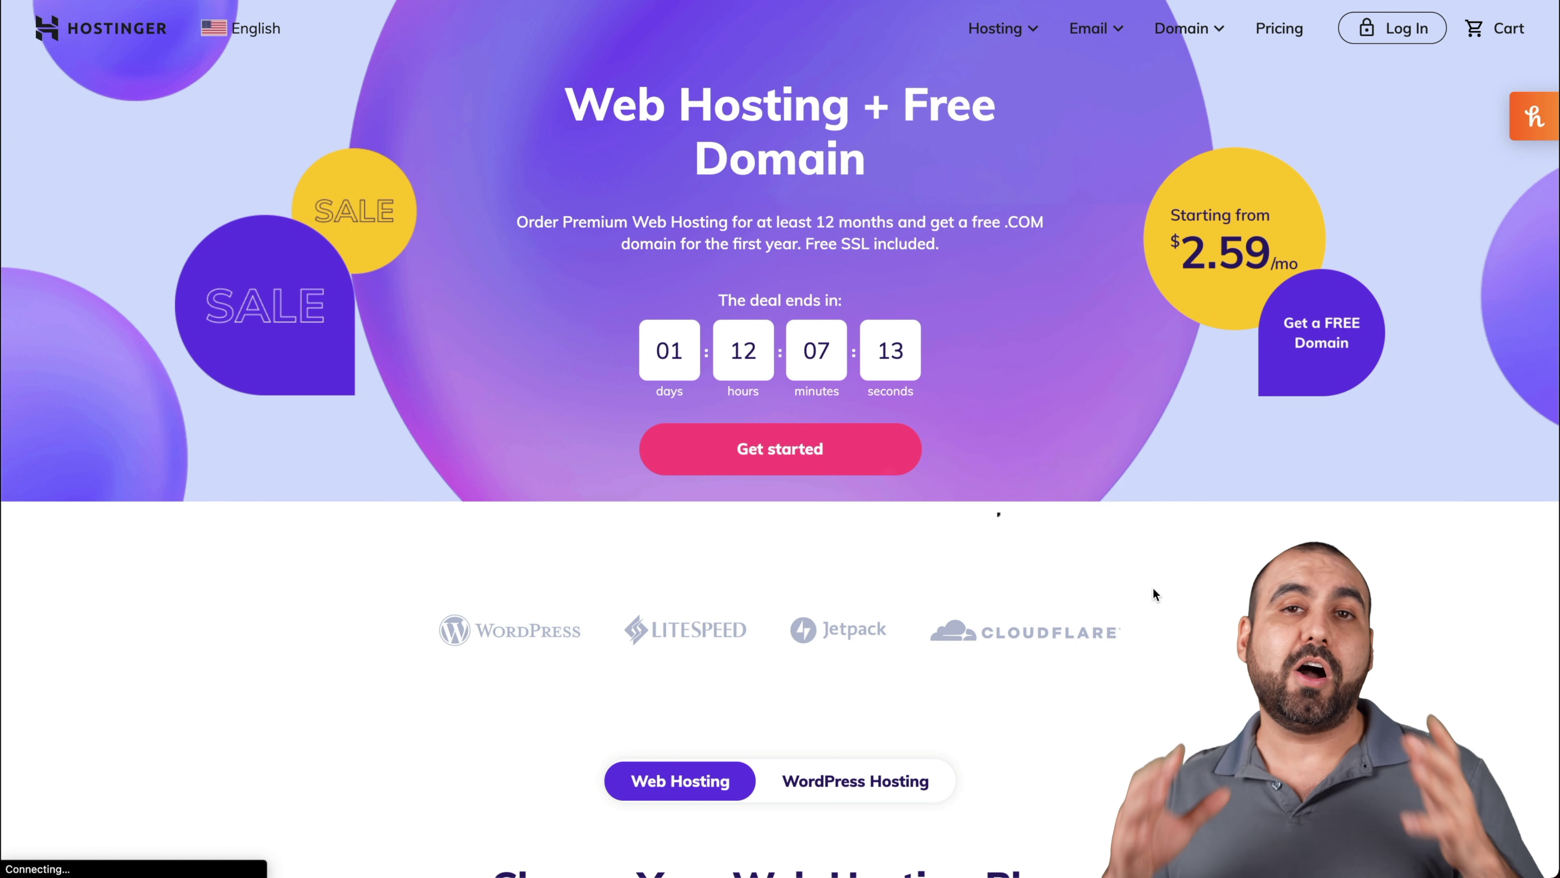
scroll(1153, 589, down, 2)
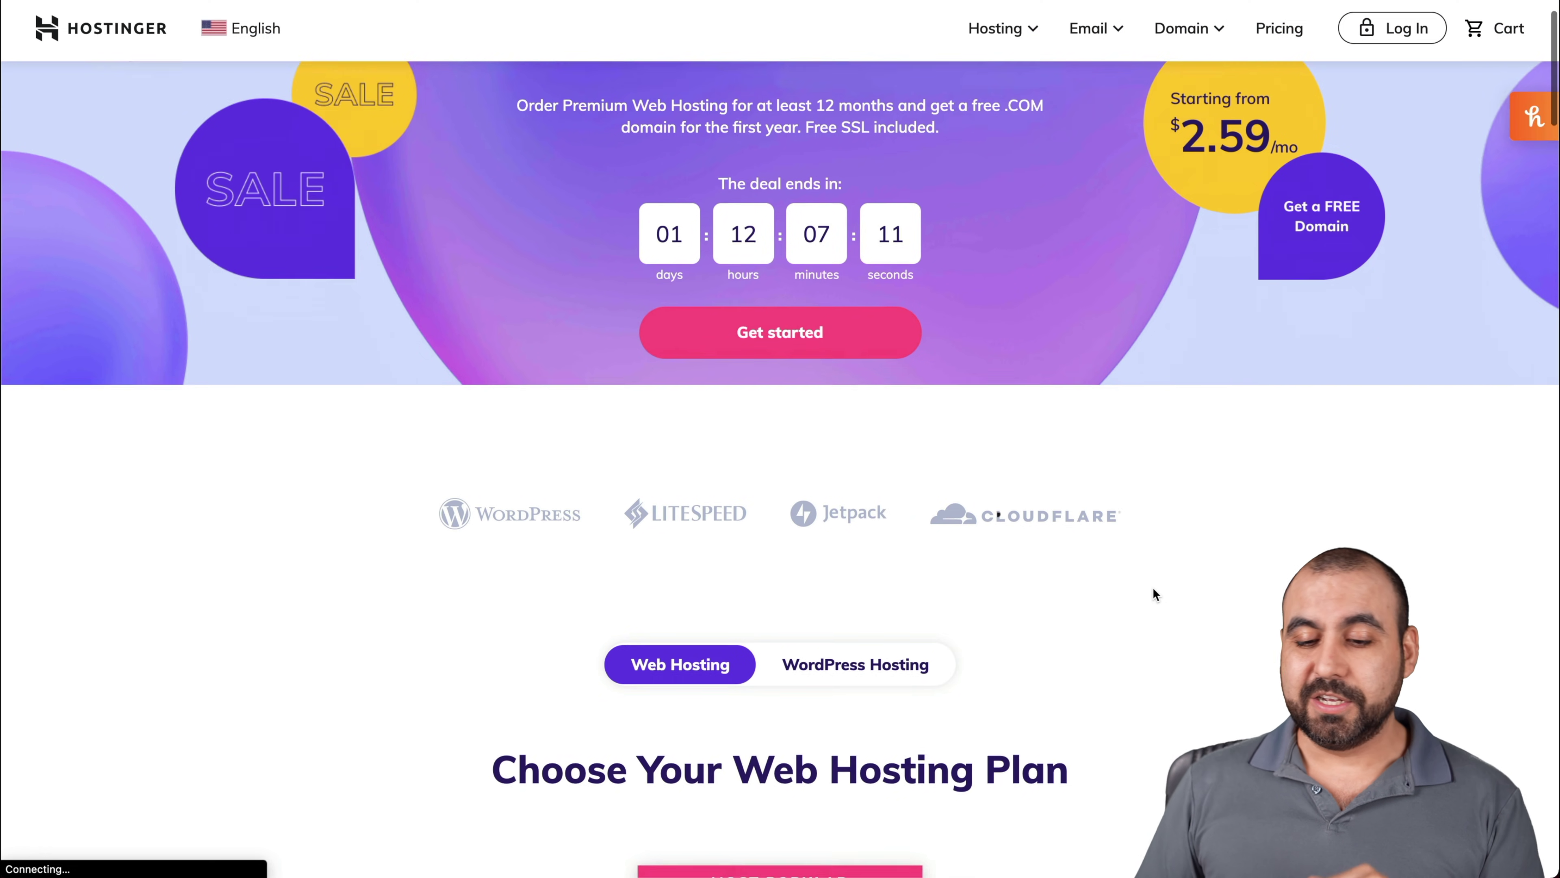
scroll(1154, 589, down, 7)
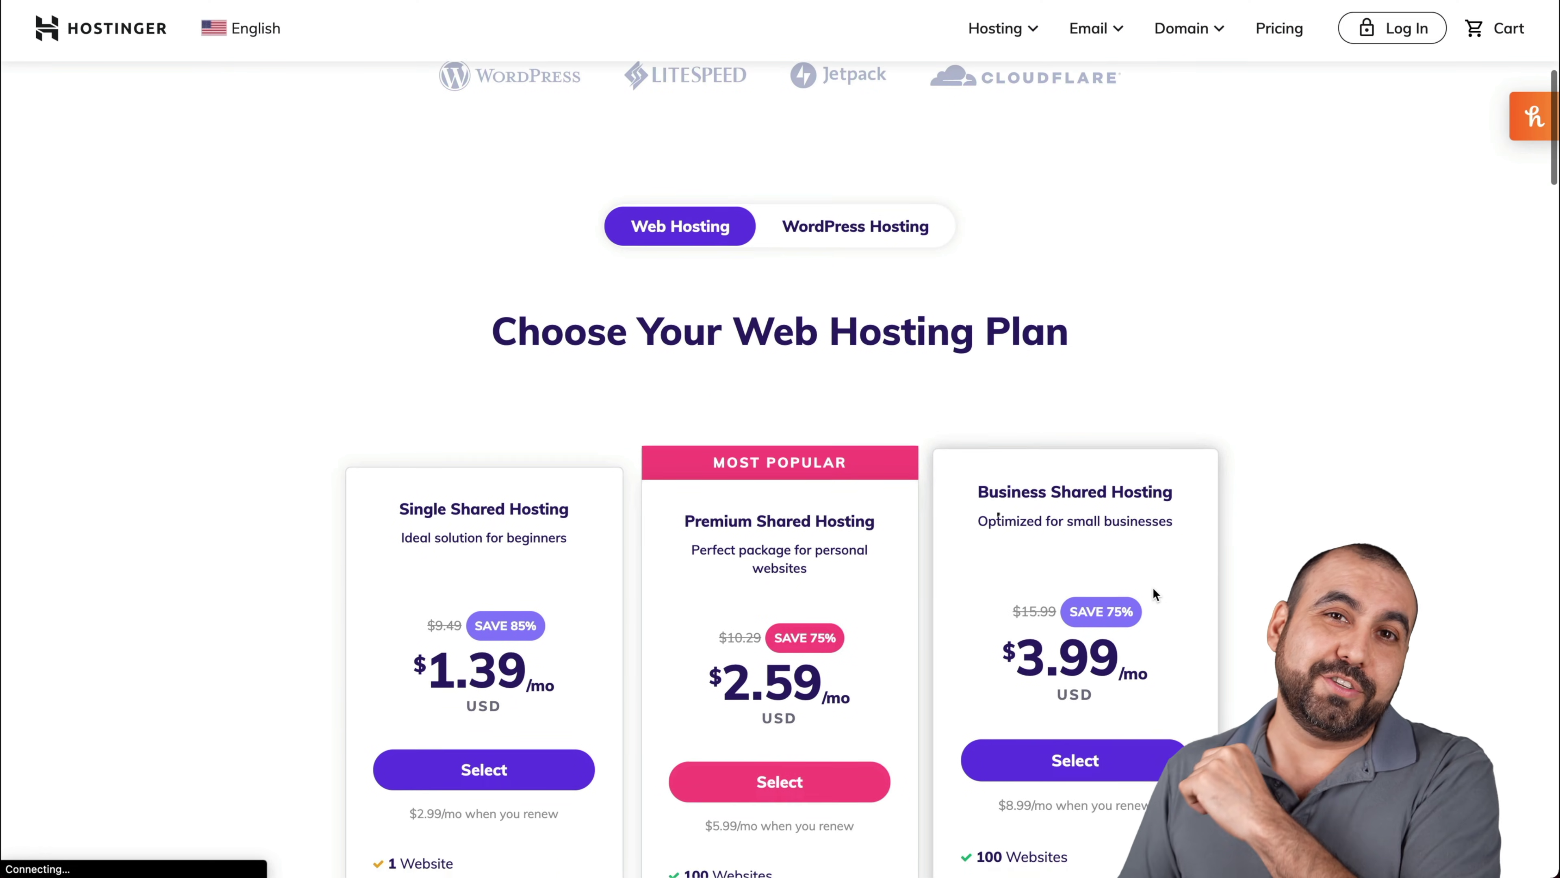
scroll(1154, 590, down, 7)
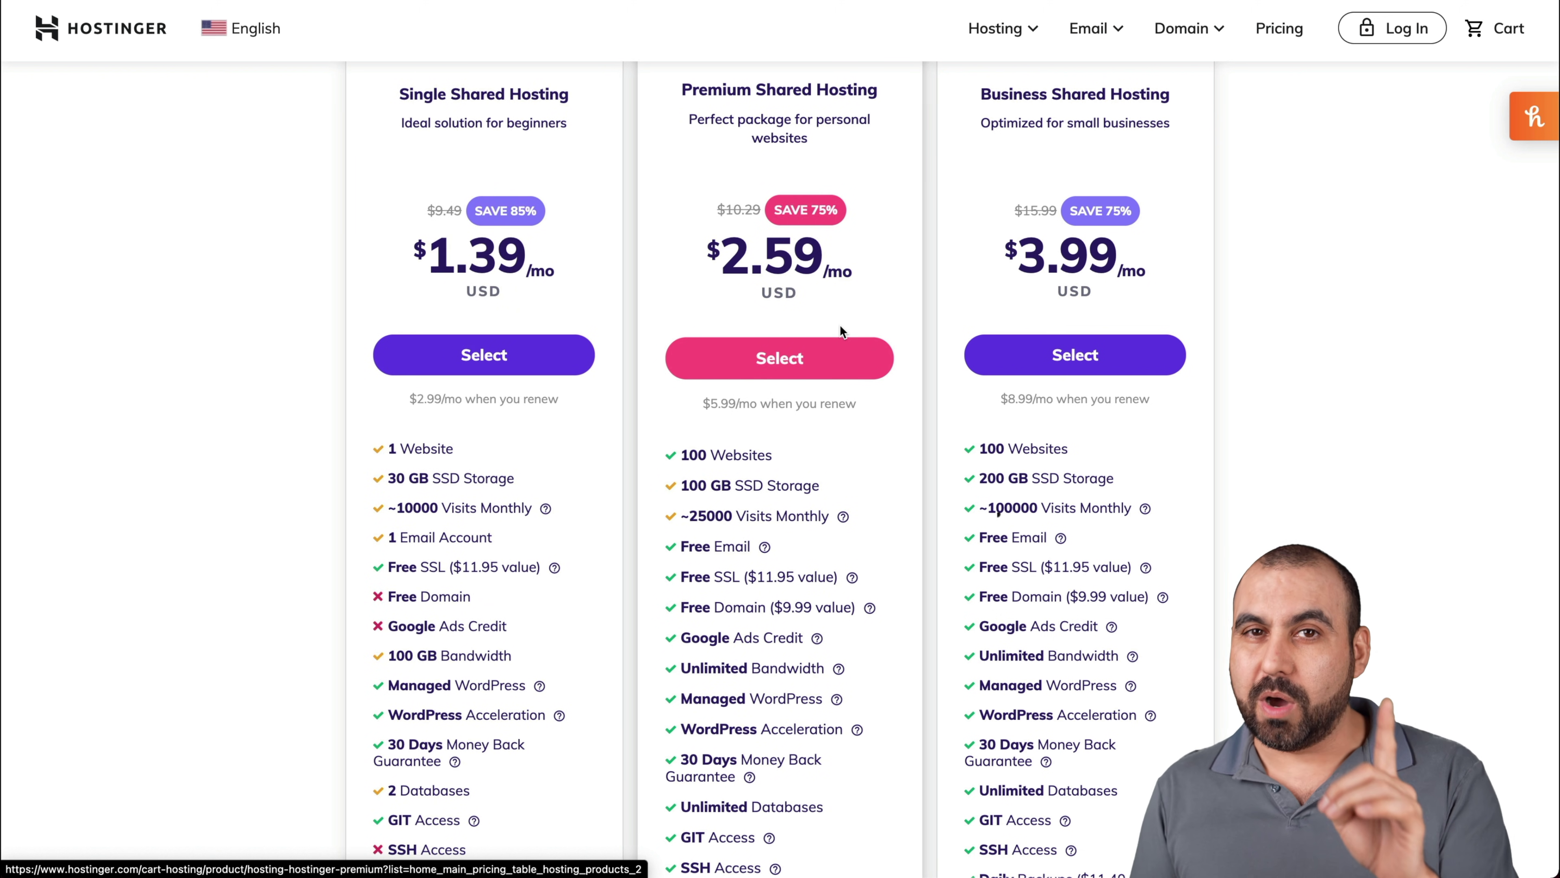
Select the Premium Shared Hosting plan, opening its 48-month order at $2.59/mo
click(823, 347)
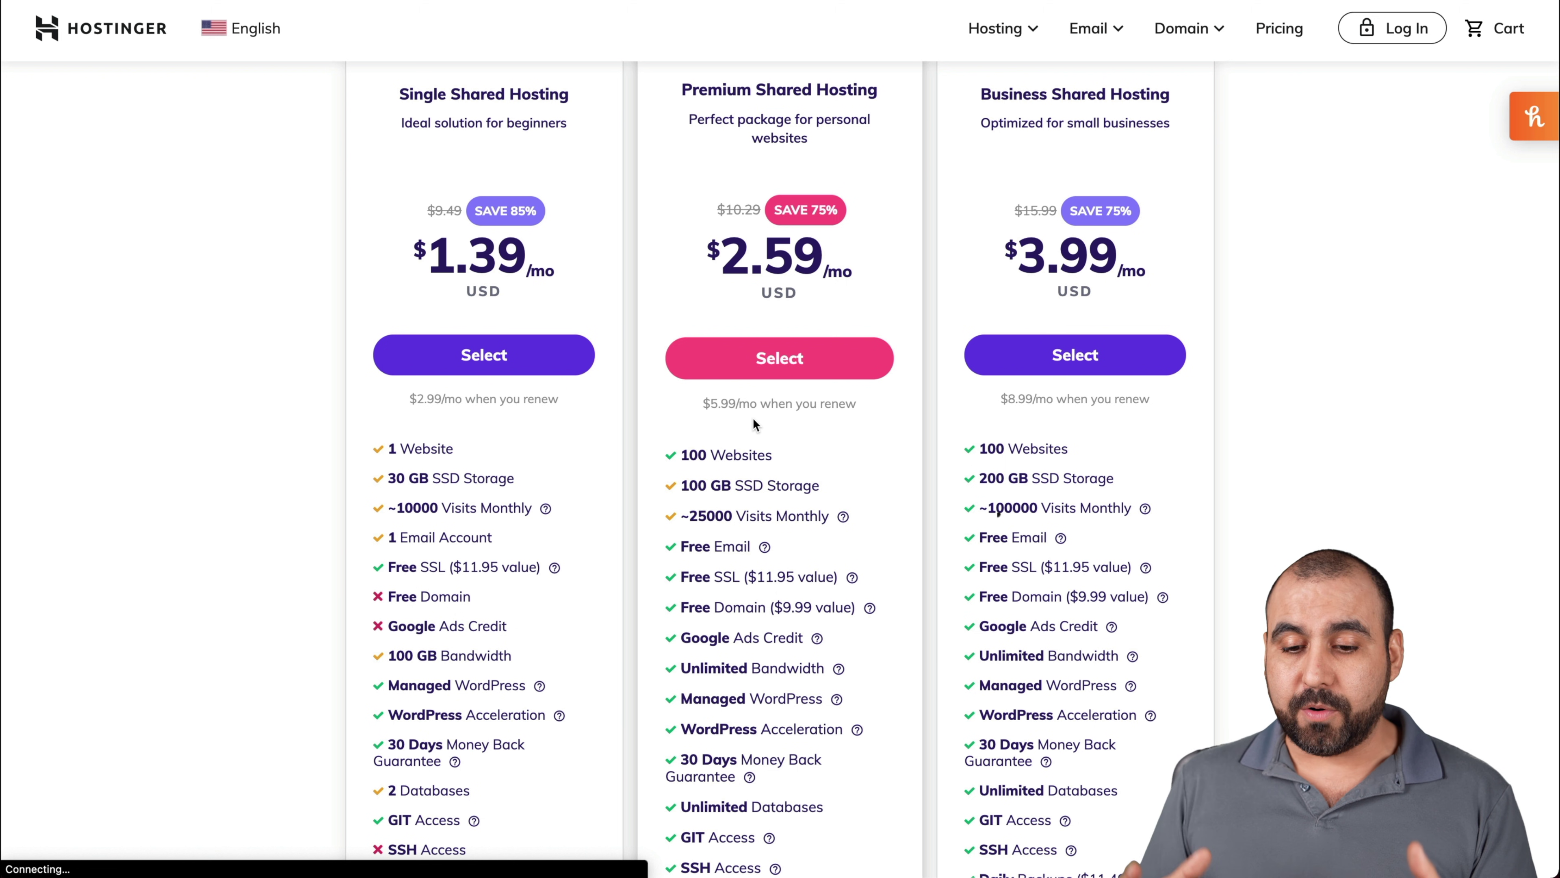
scroll(753, 419, down, 1)
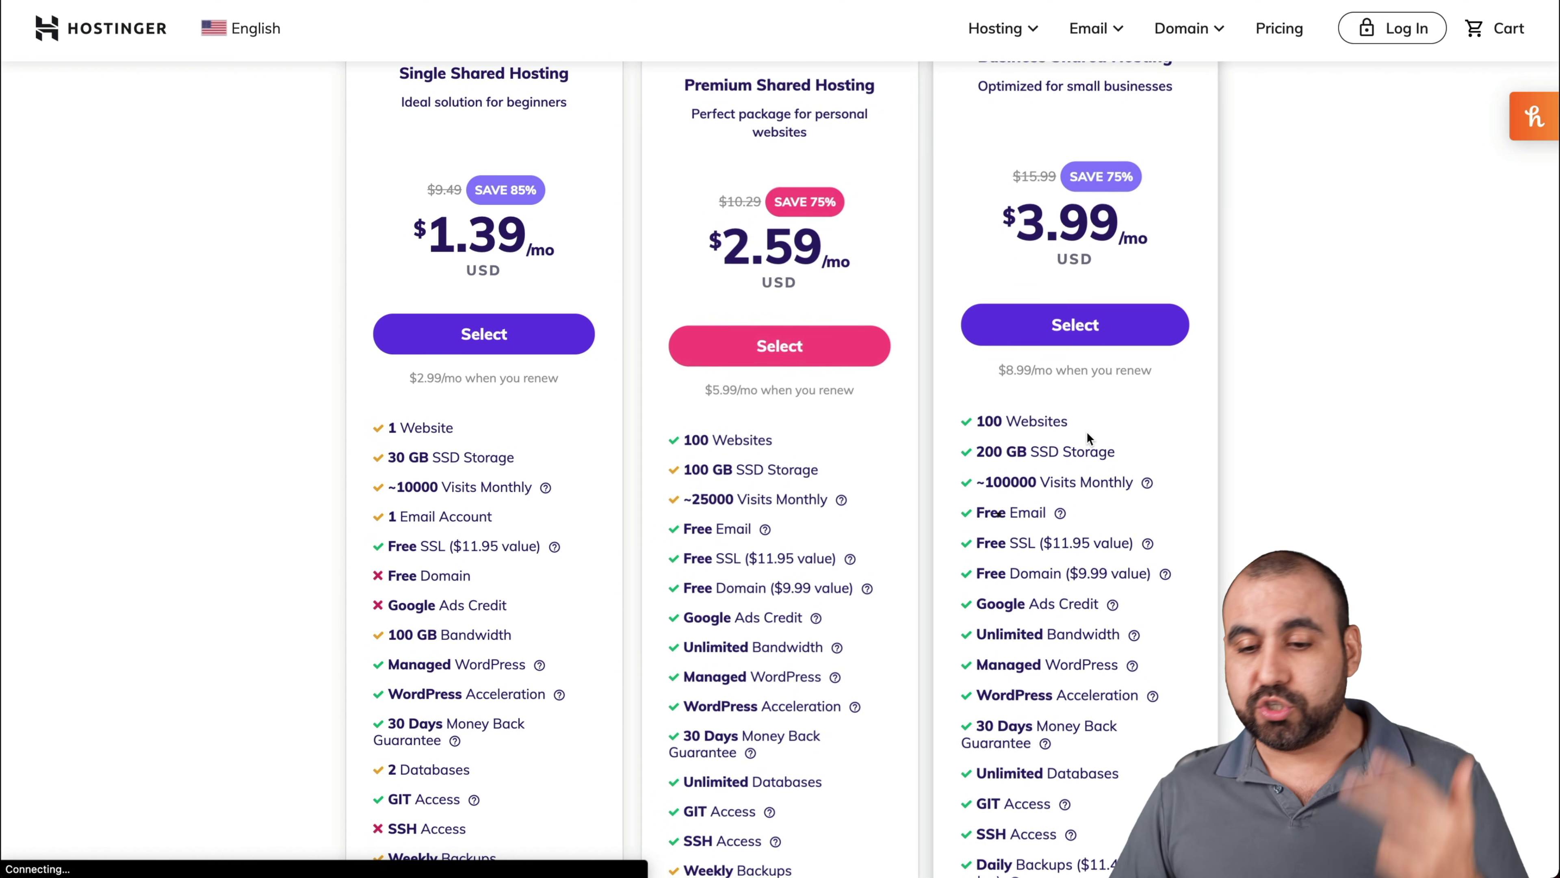
scroll(1149, 258, up, 2)
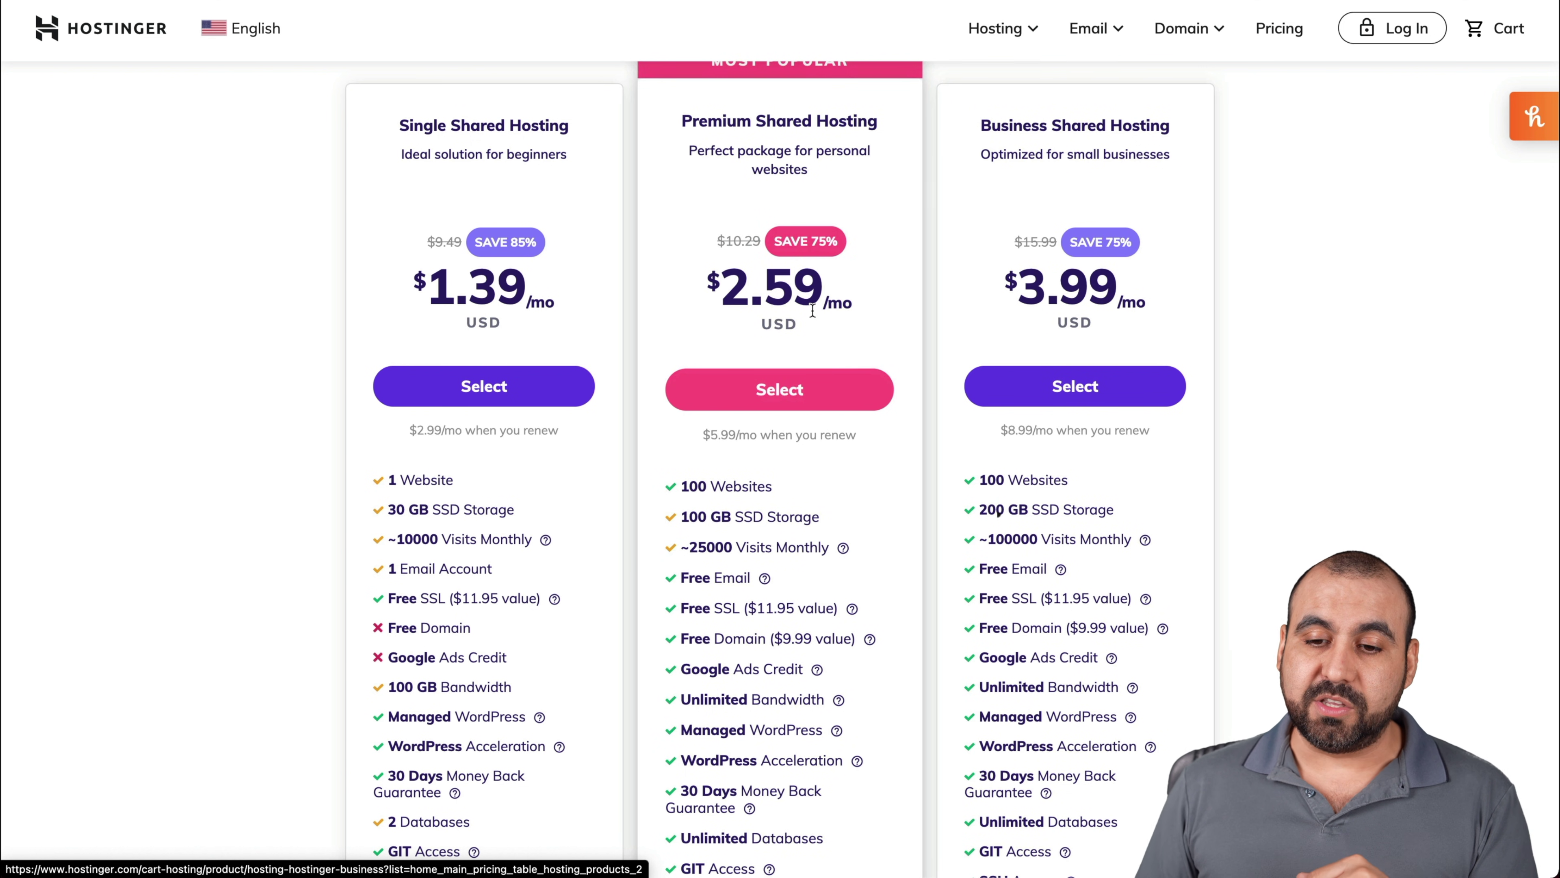
click(802, 390)
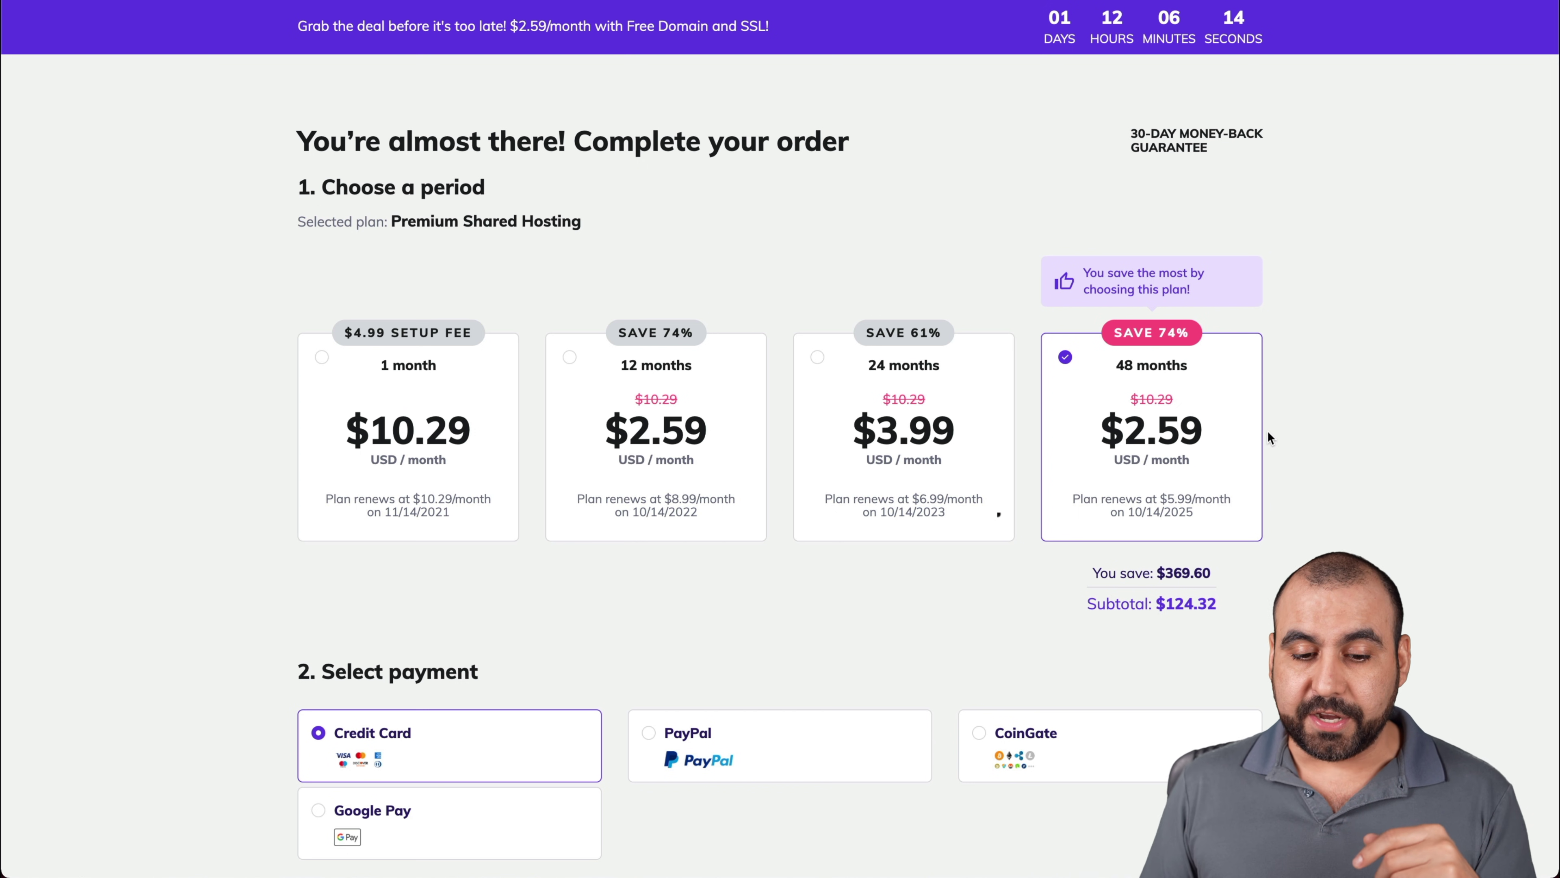
Apply coupon SAASMASTER to the Premium order, cutting the $124.32 subtotal to $115.20
double_click(1171, 606)
scroll(1256, 617, down, 10)
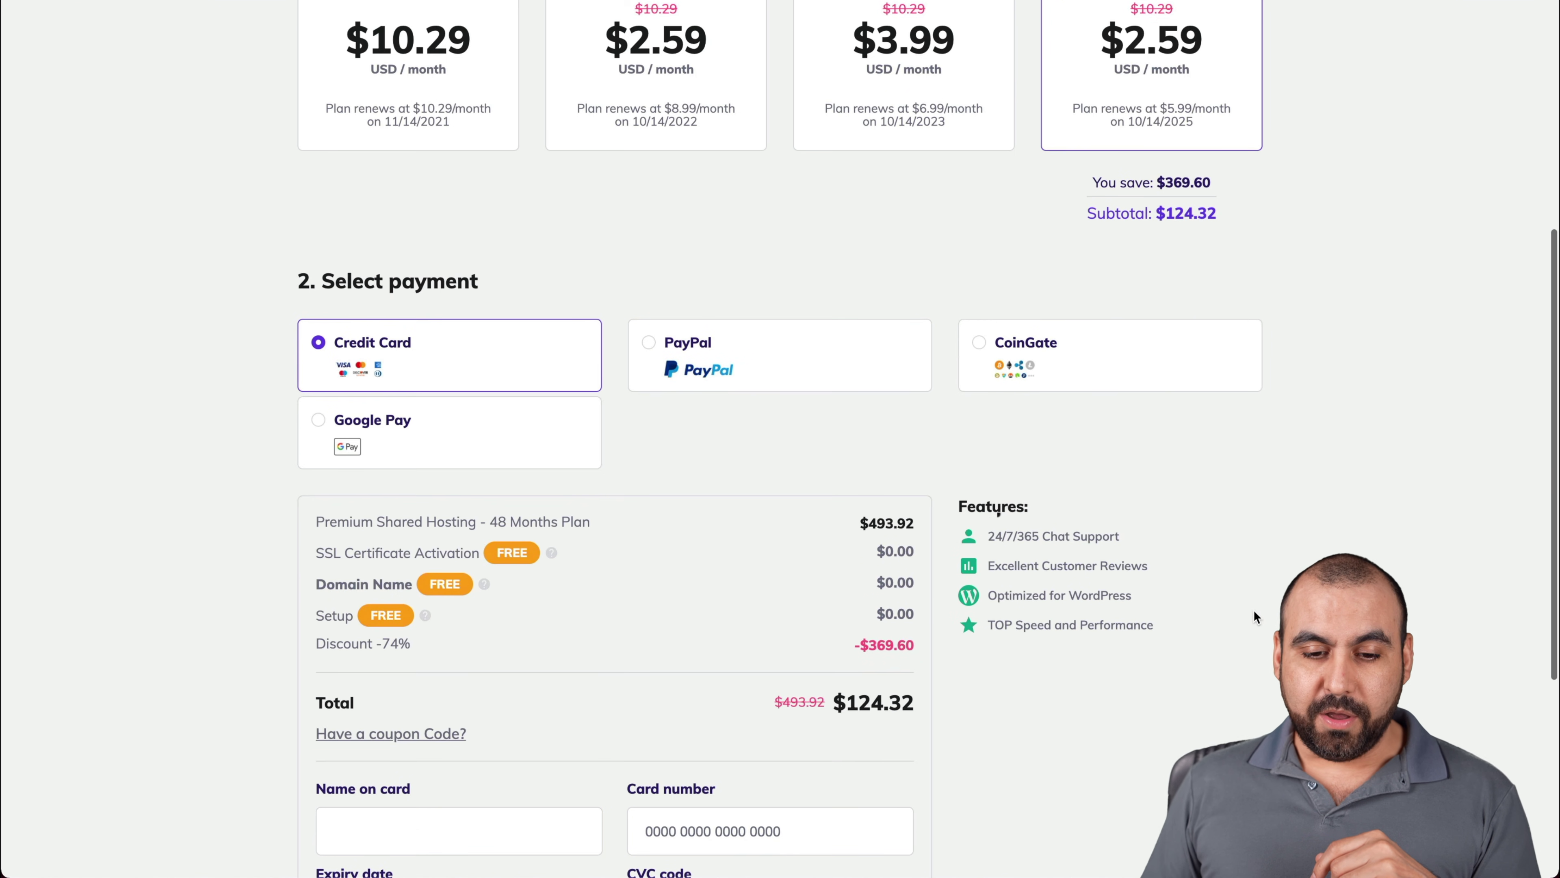
click(415, 407)
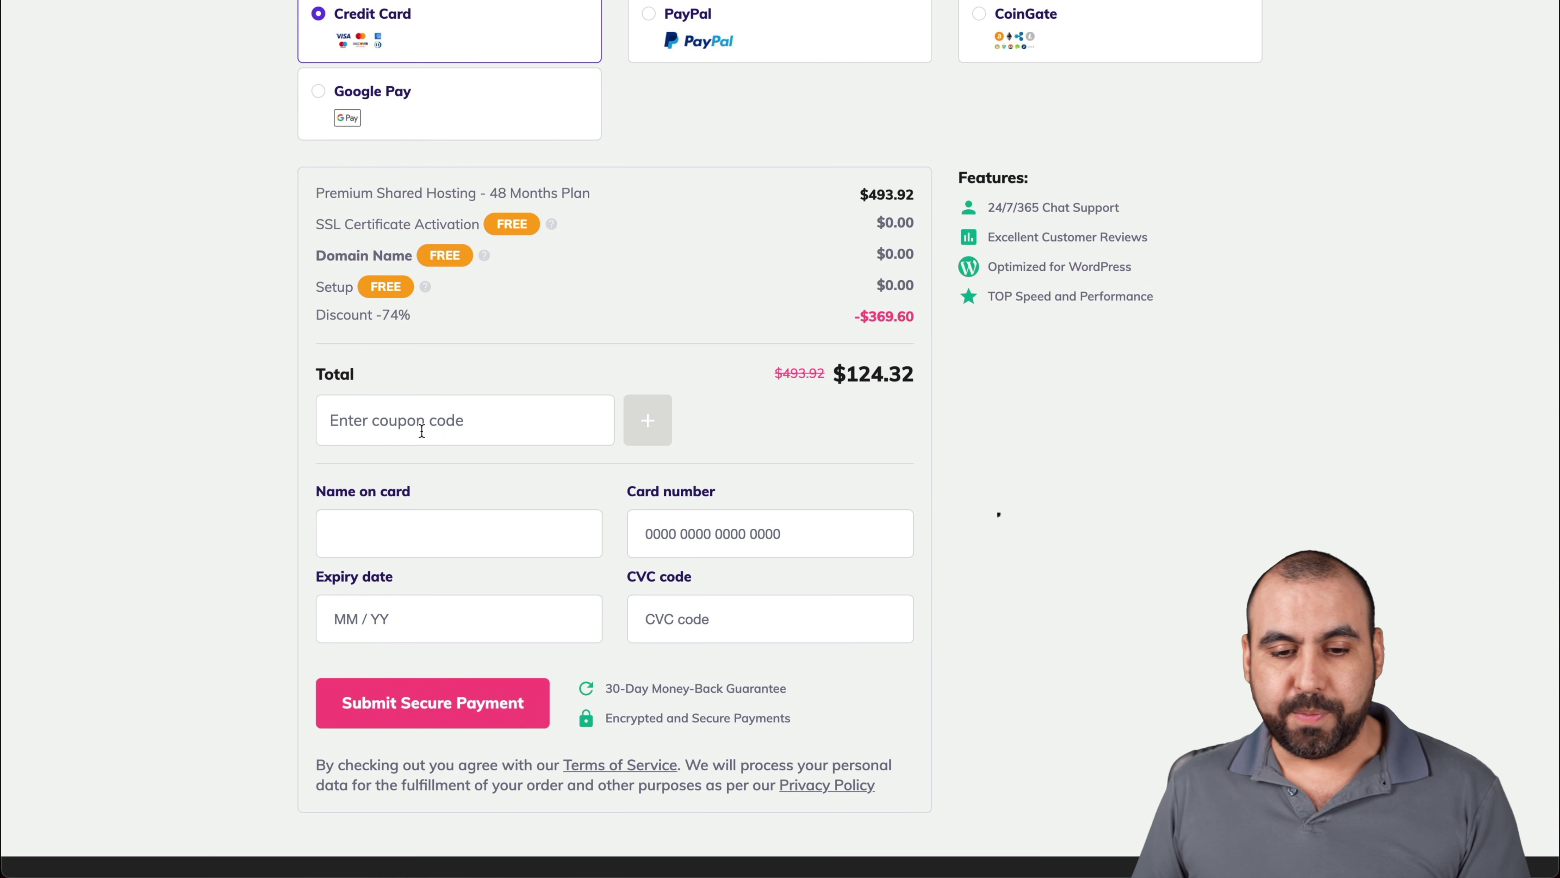
text(SAASMASTER)
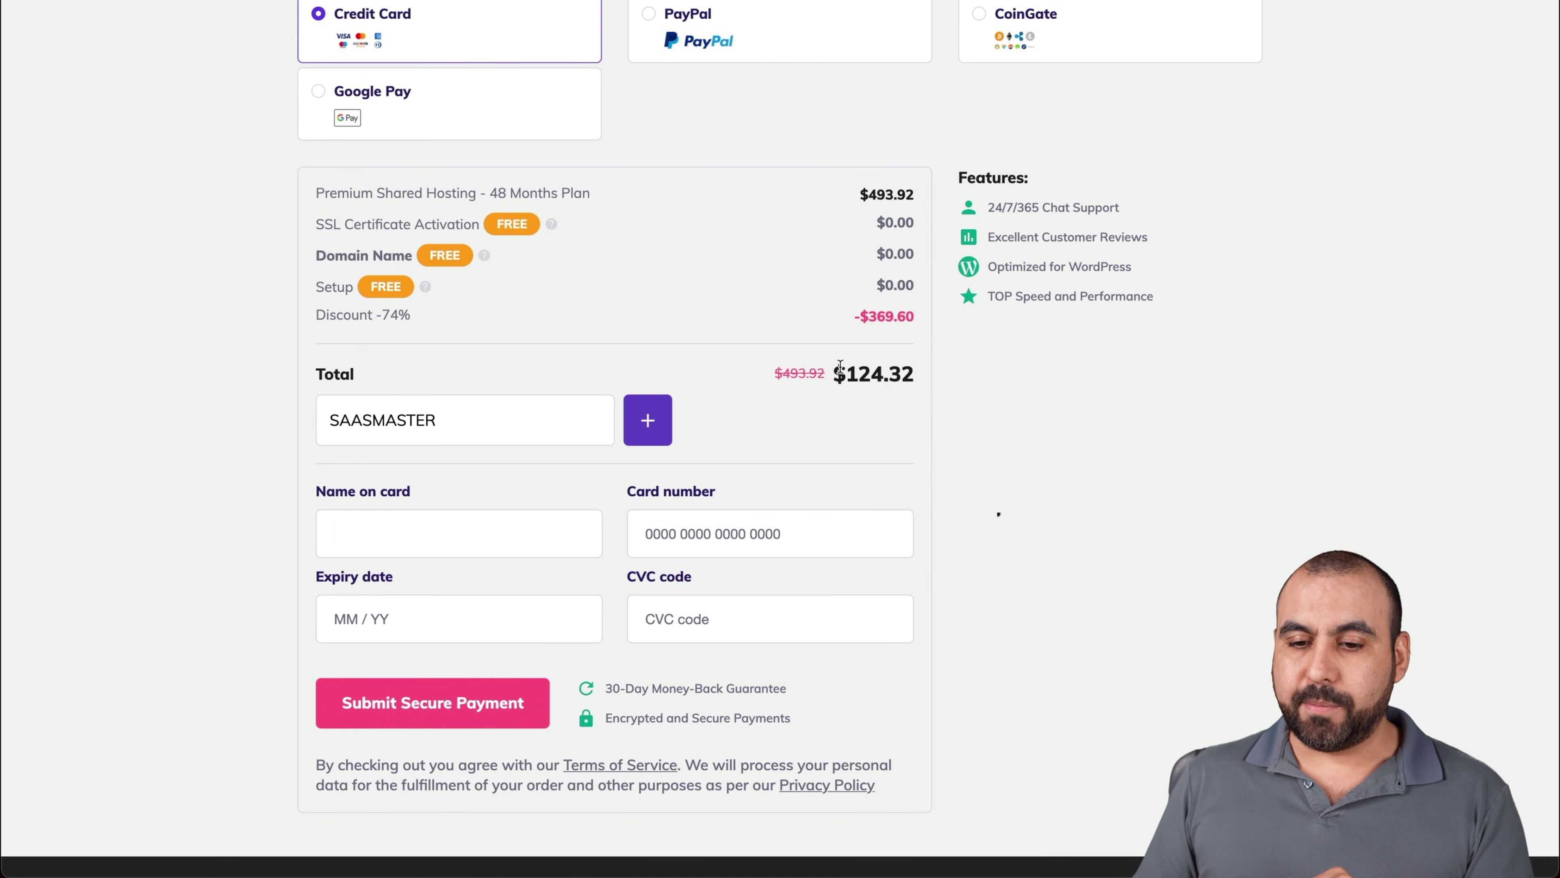
drag(847, 373, 881, 373)
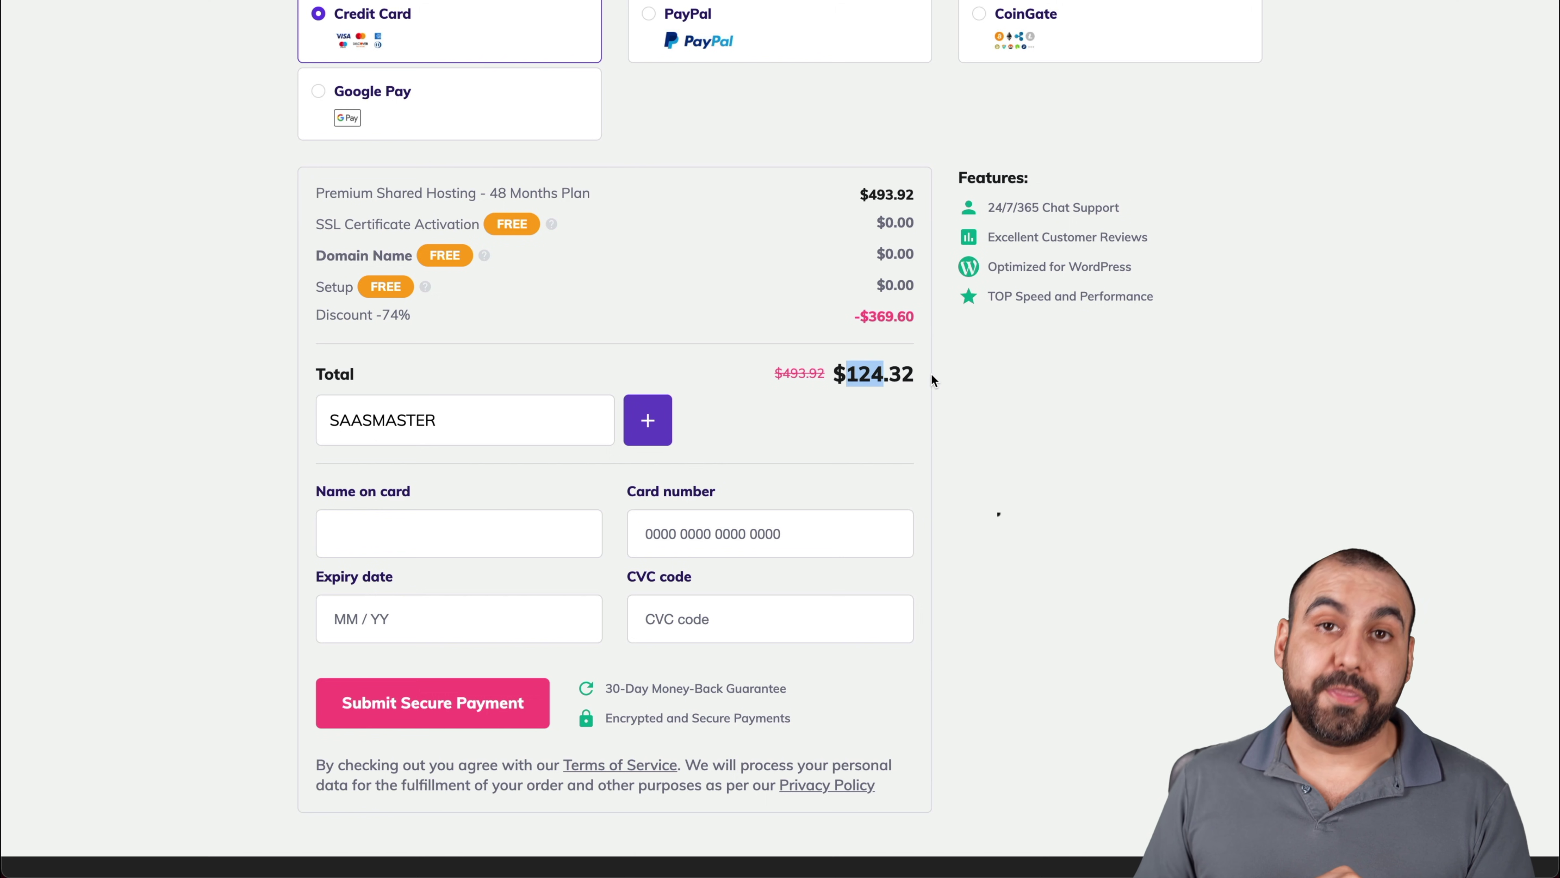
click(645, 424)
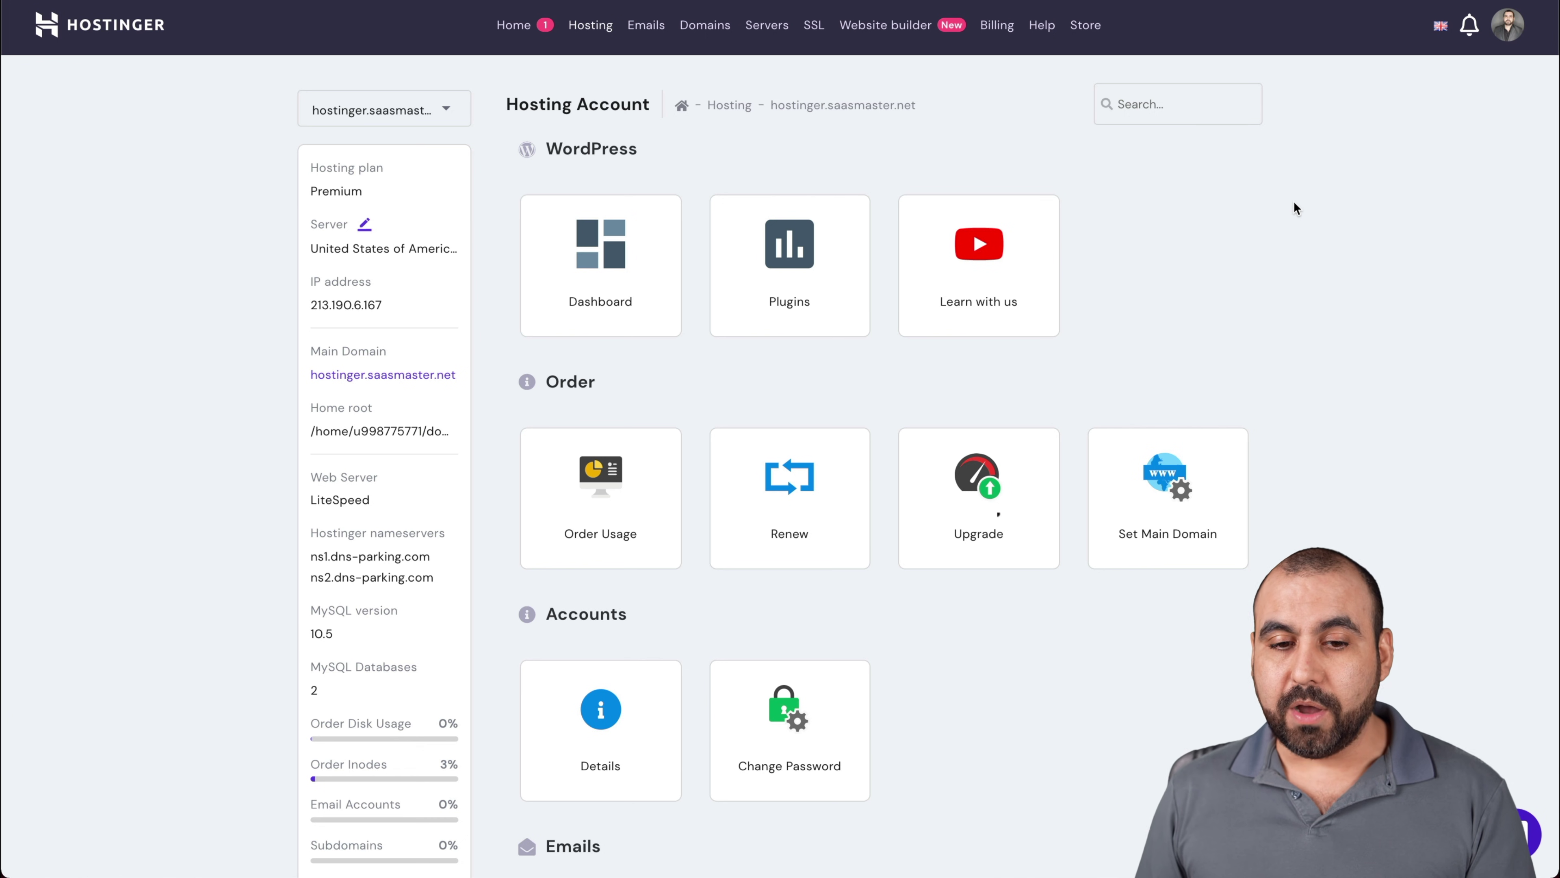
Note the account IP, start Add Website with the hostingertest subdomain, then switch to Cloudflare
double_click(321, 305)
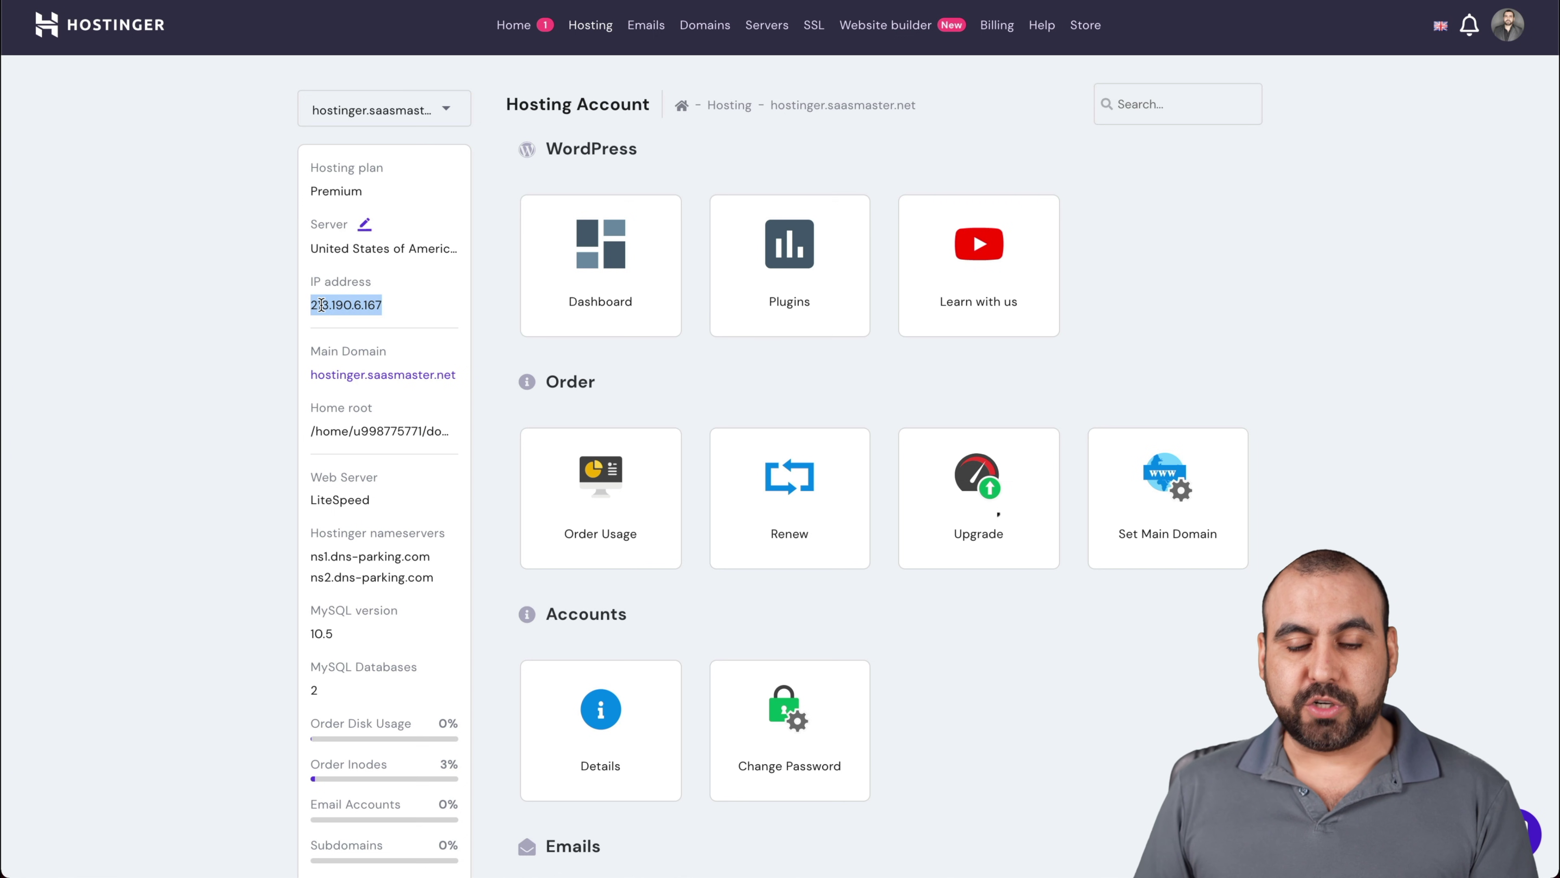
click(439, 300)
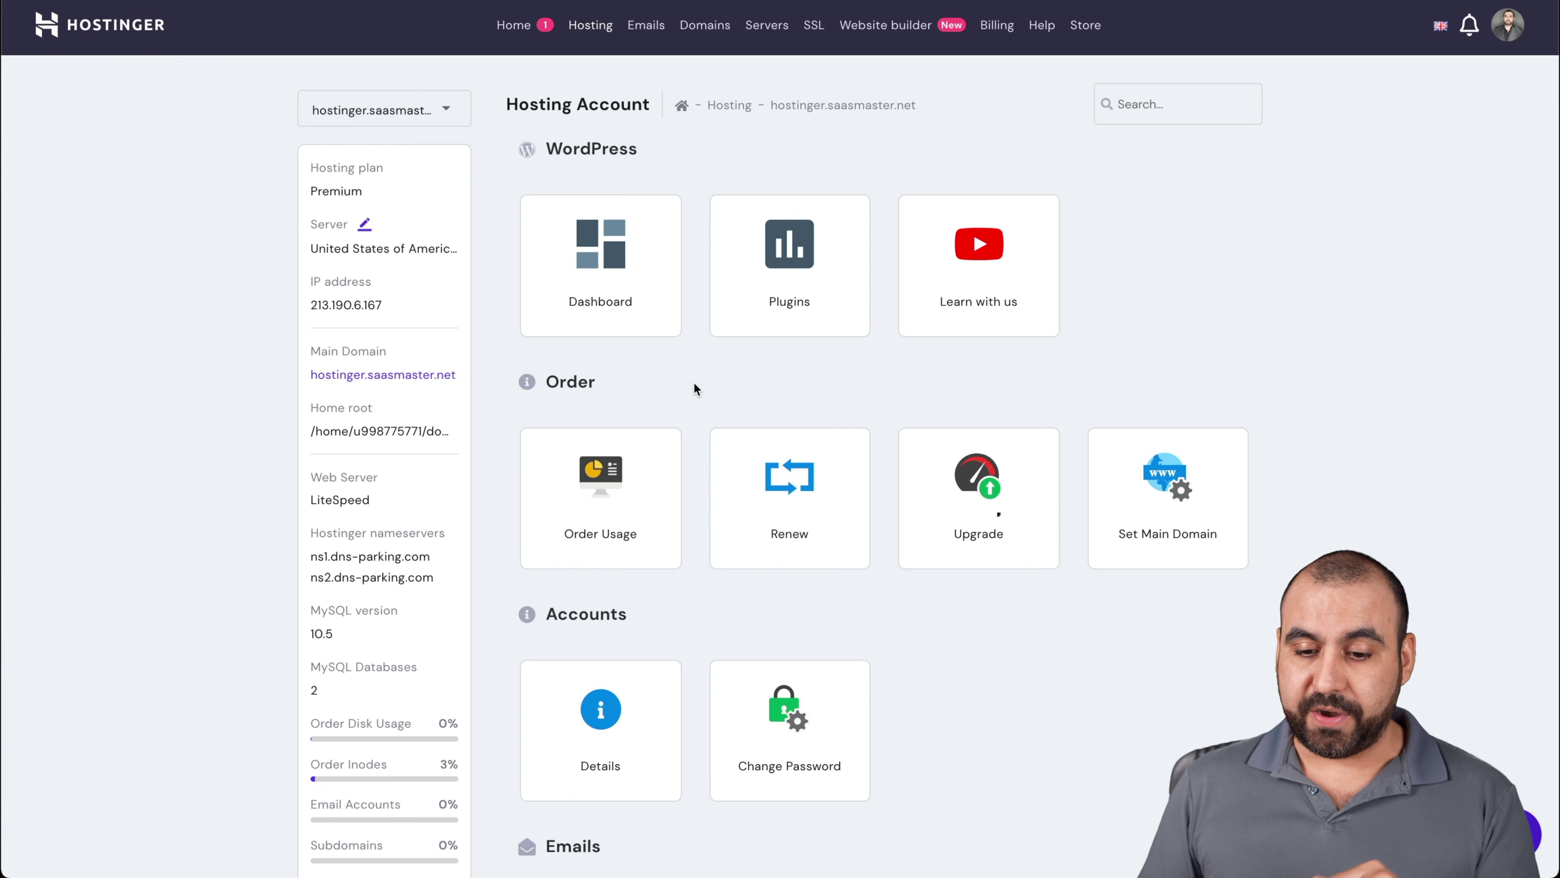
scroll(1008, 557, down, 9)
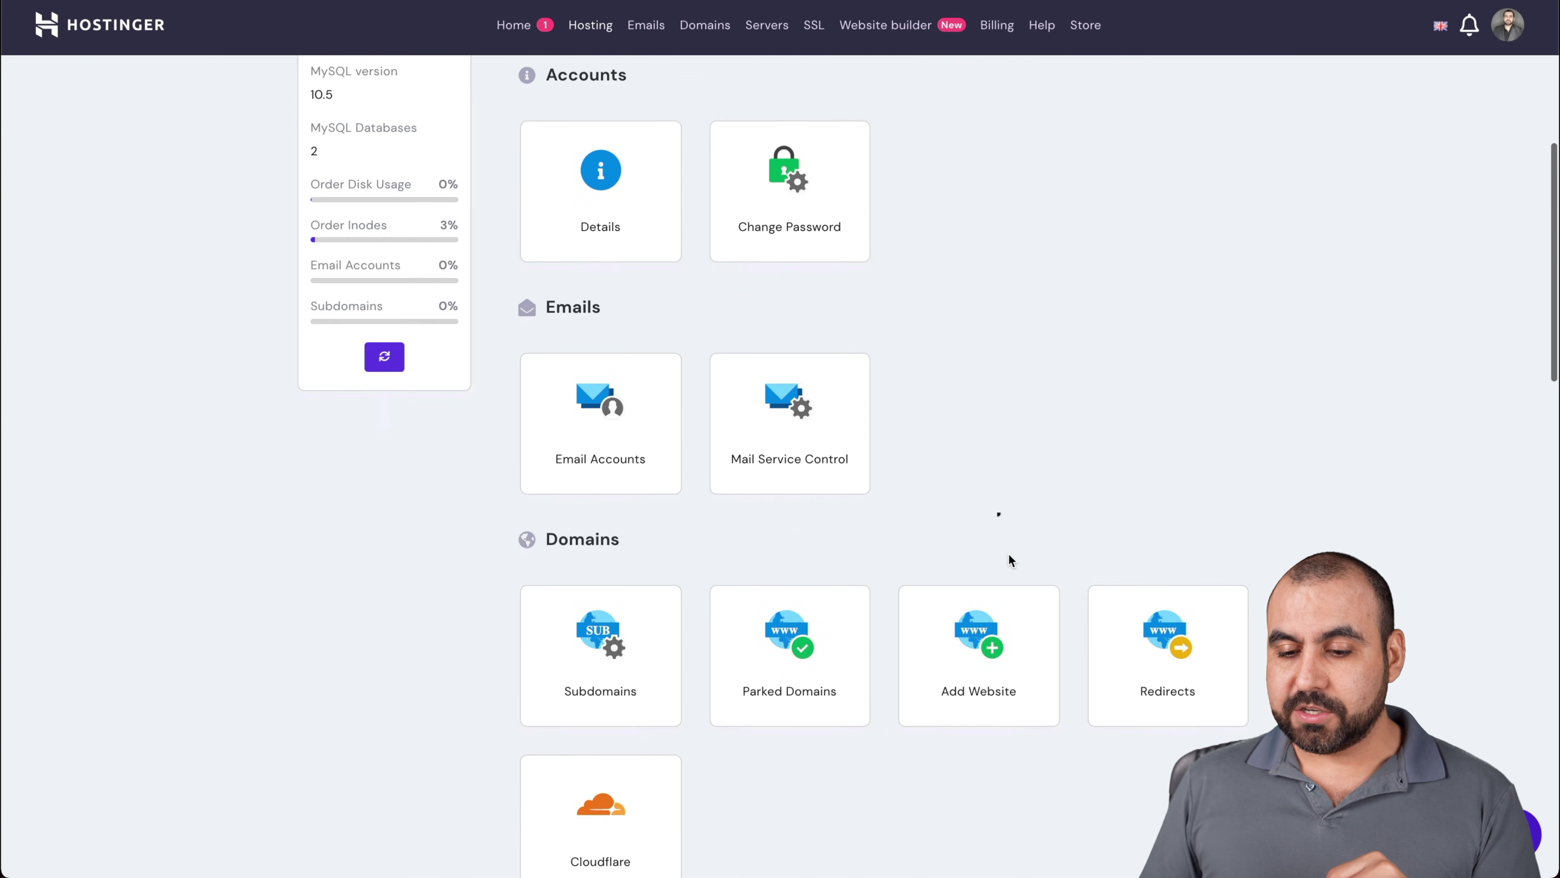
click(983, 644)
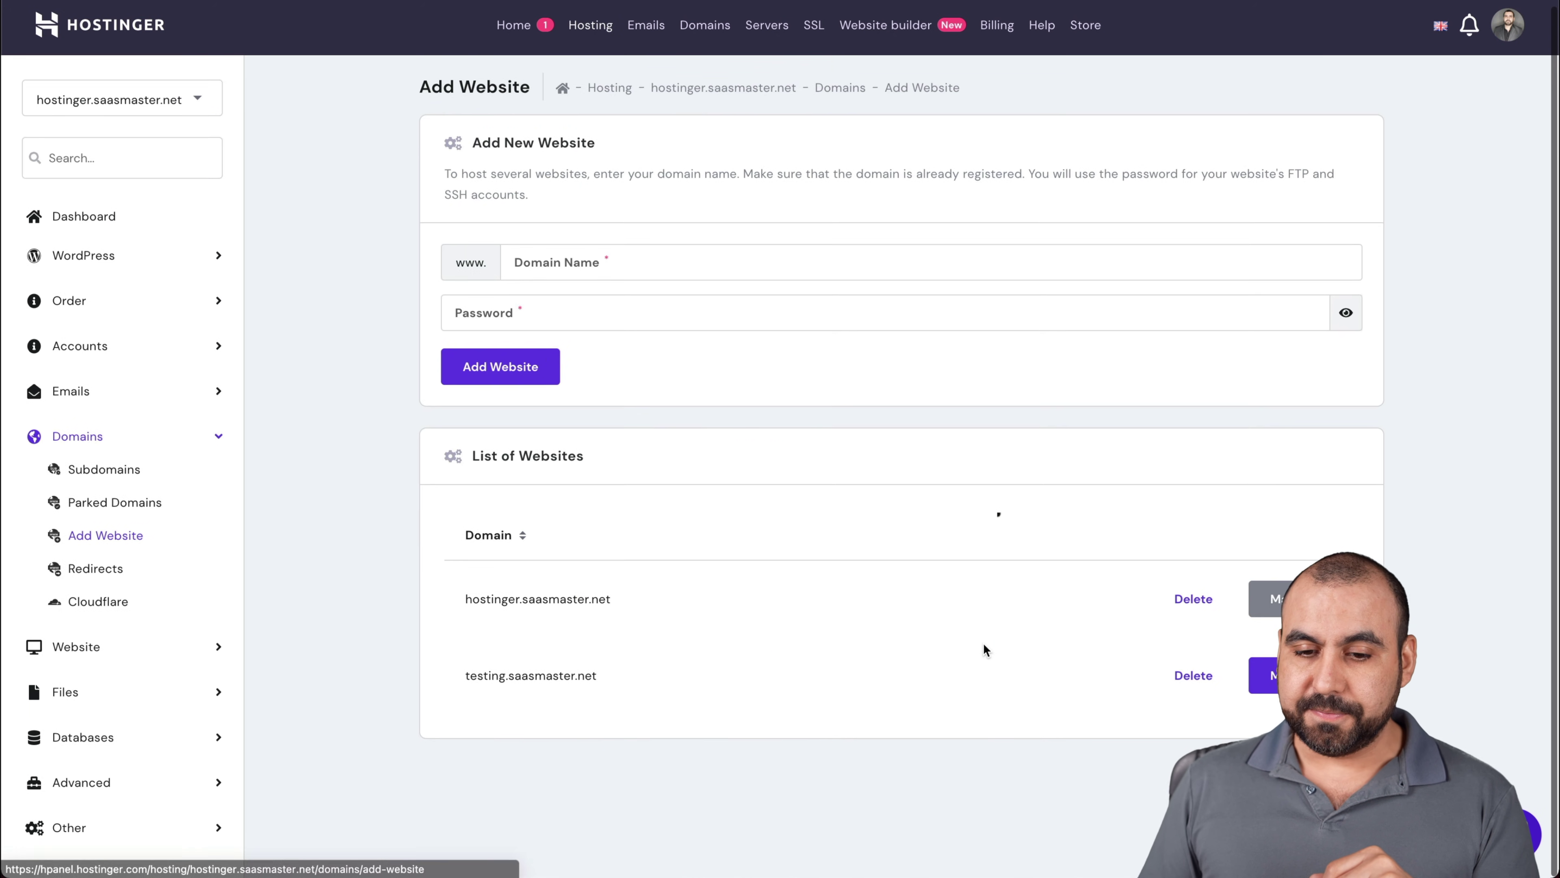
click(573, 271)
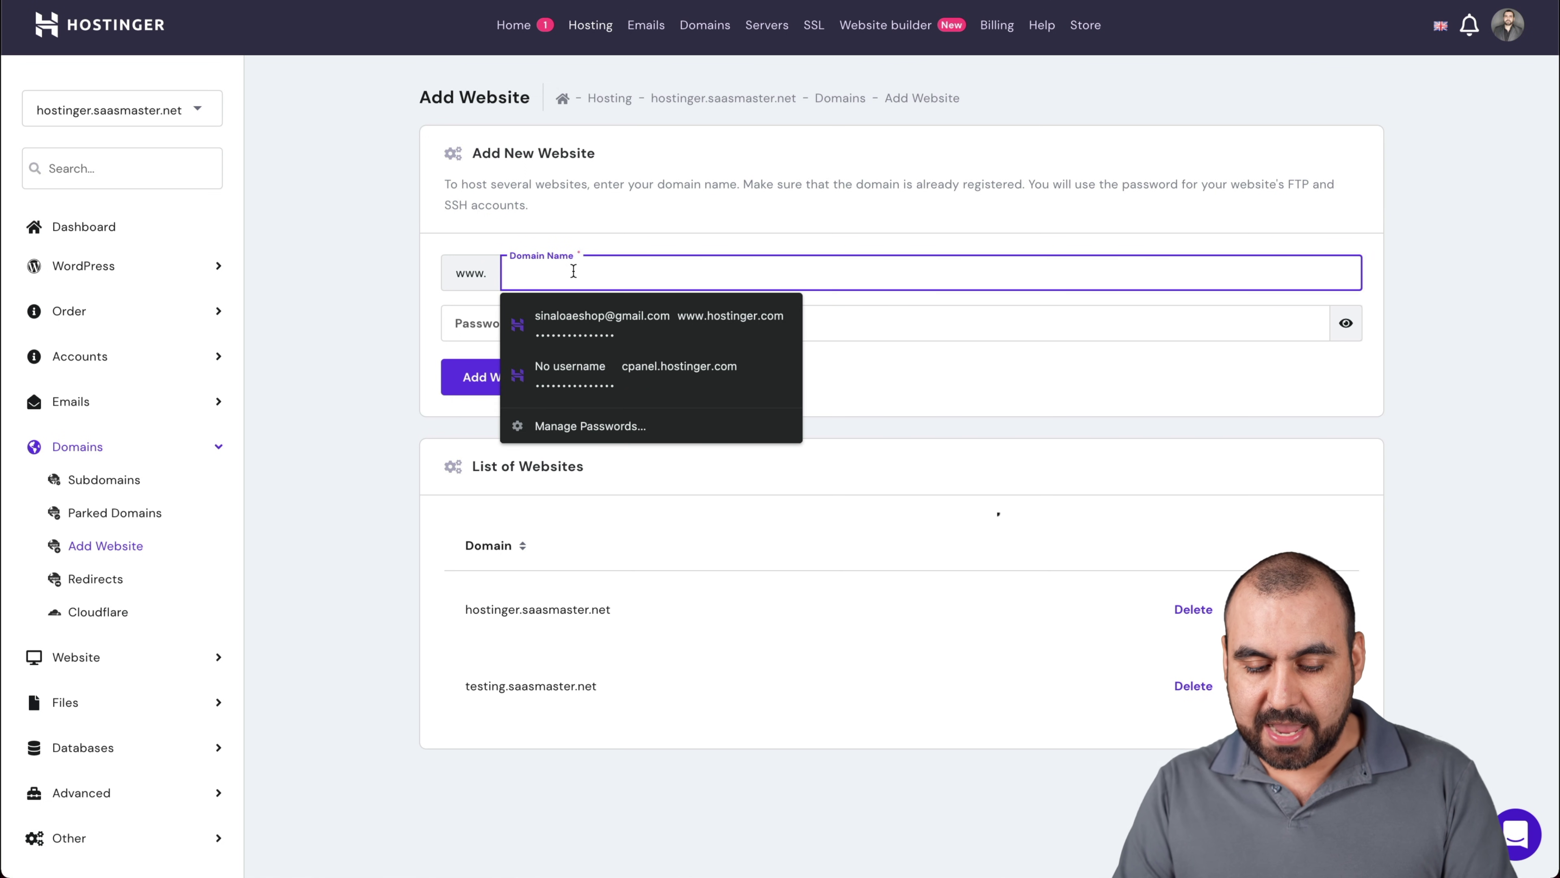
text(hostingertest.saasmastet.net)
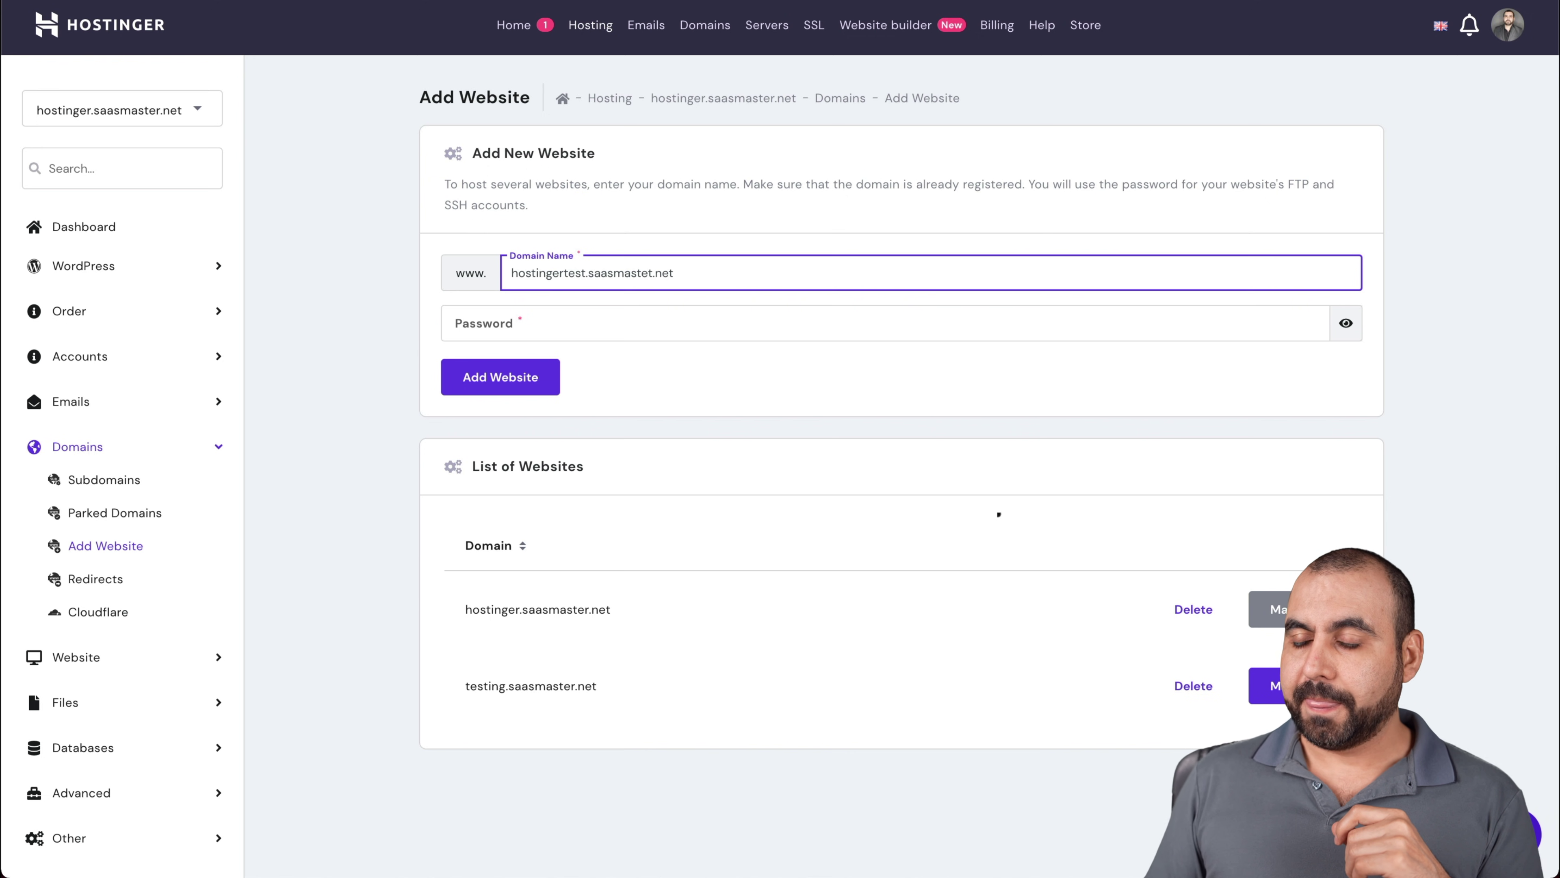
key(ctrl+Tab)
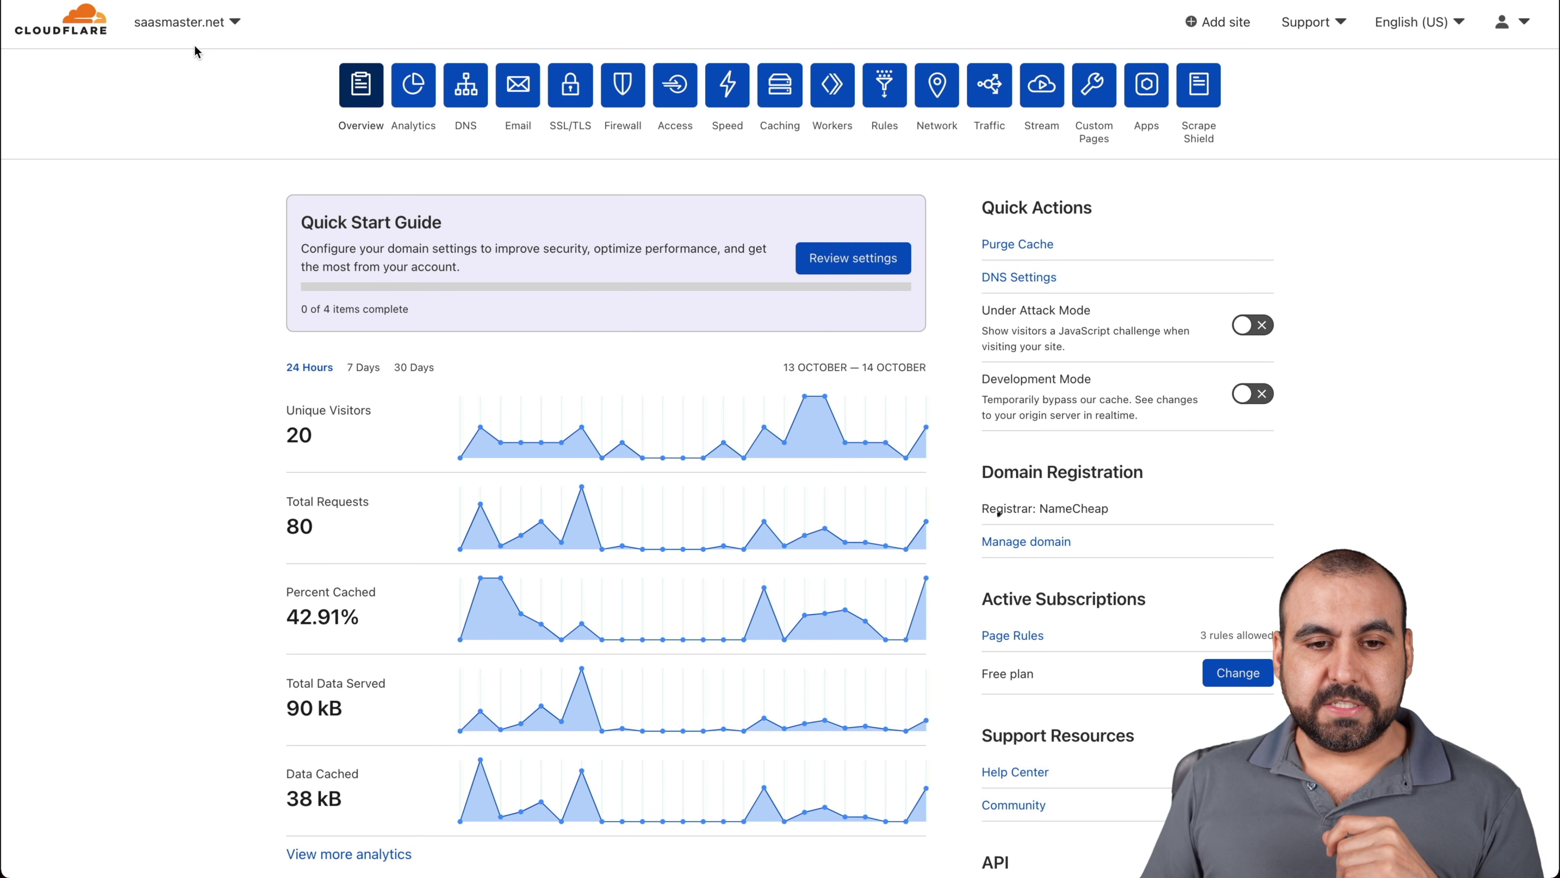
In saasmaster.net DNS, start a new record named hostingertest
click(478, 89)
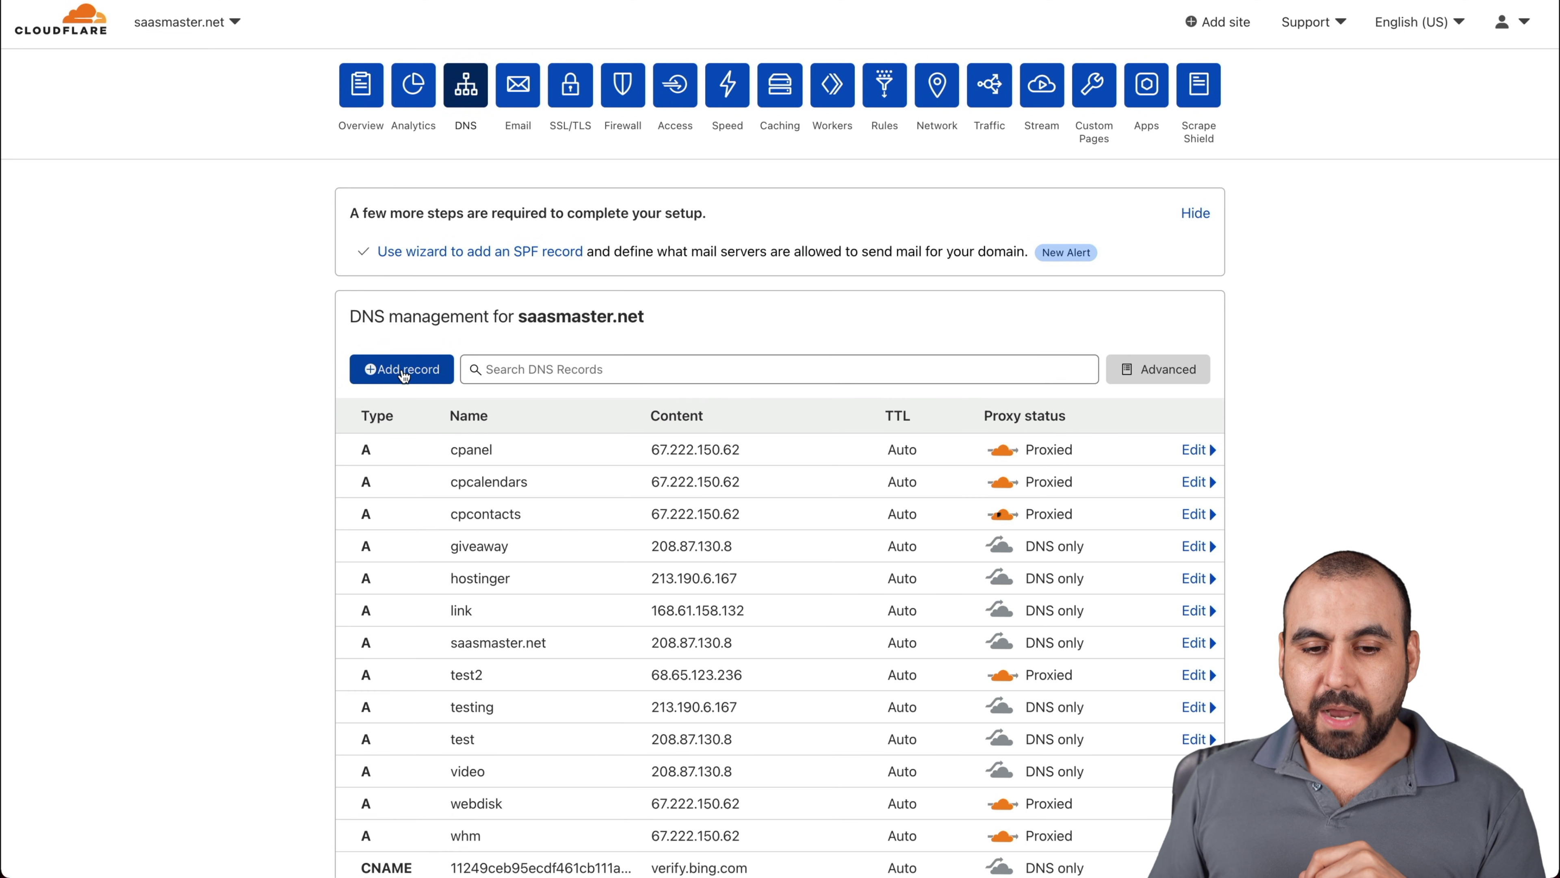
click(420, 377)
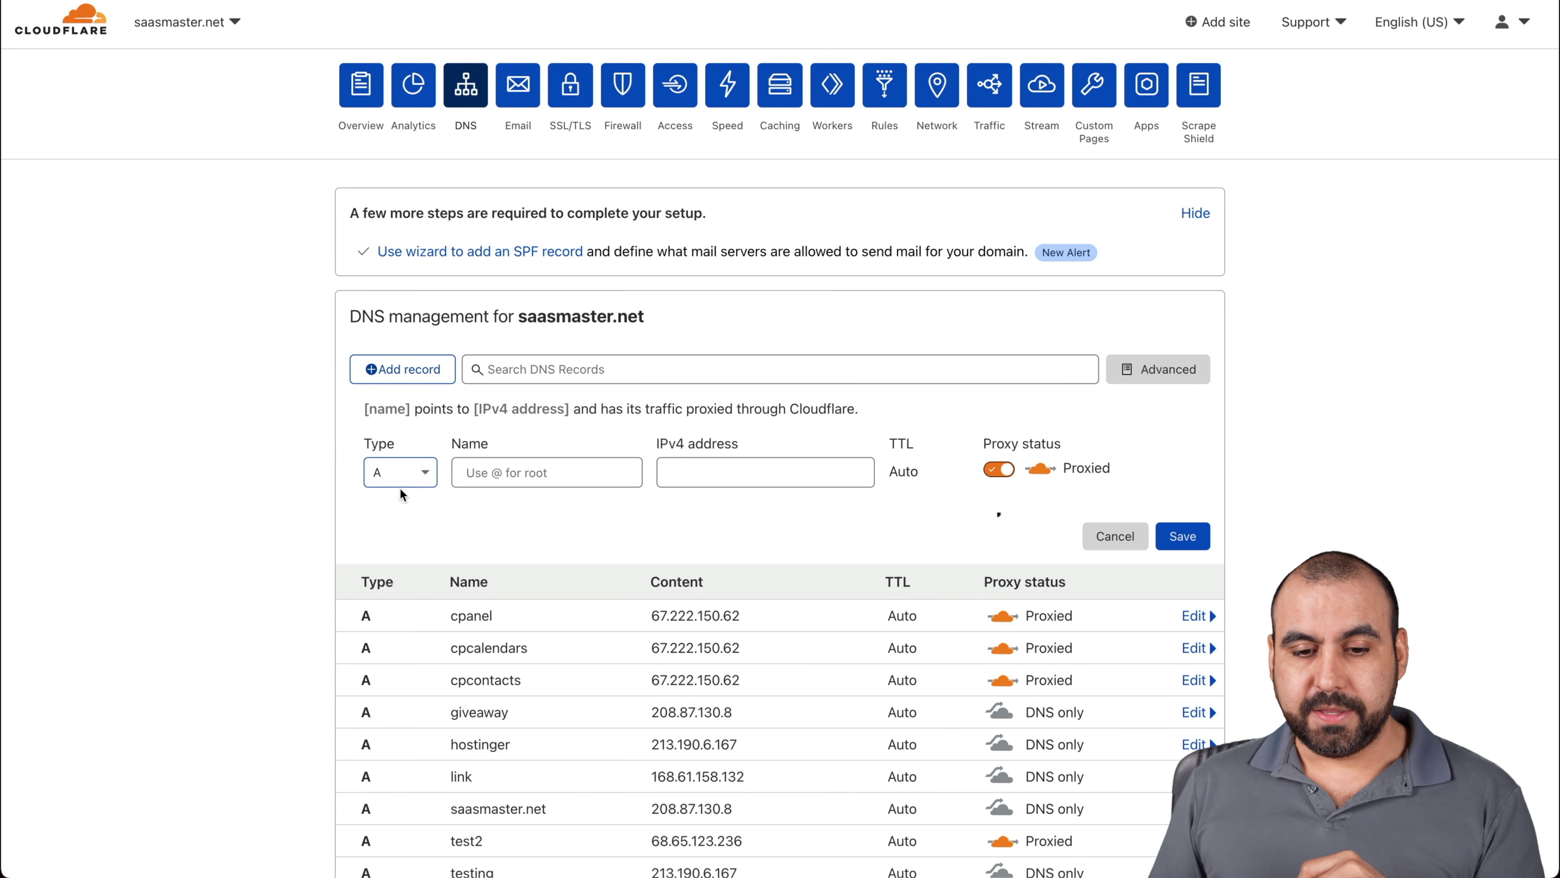
click(479, 473)
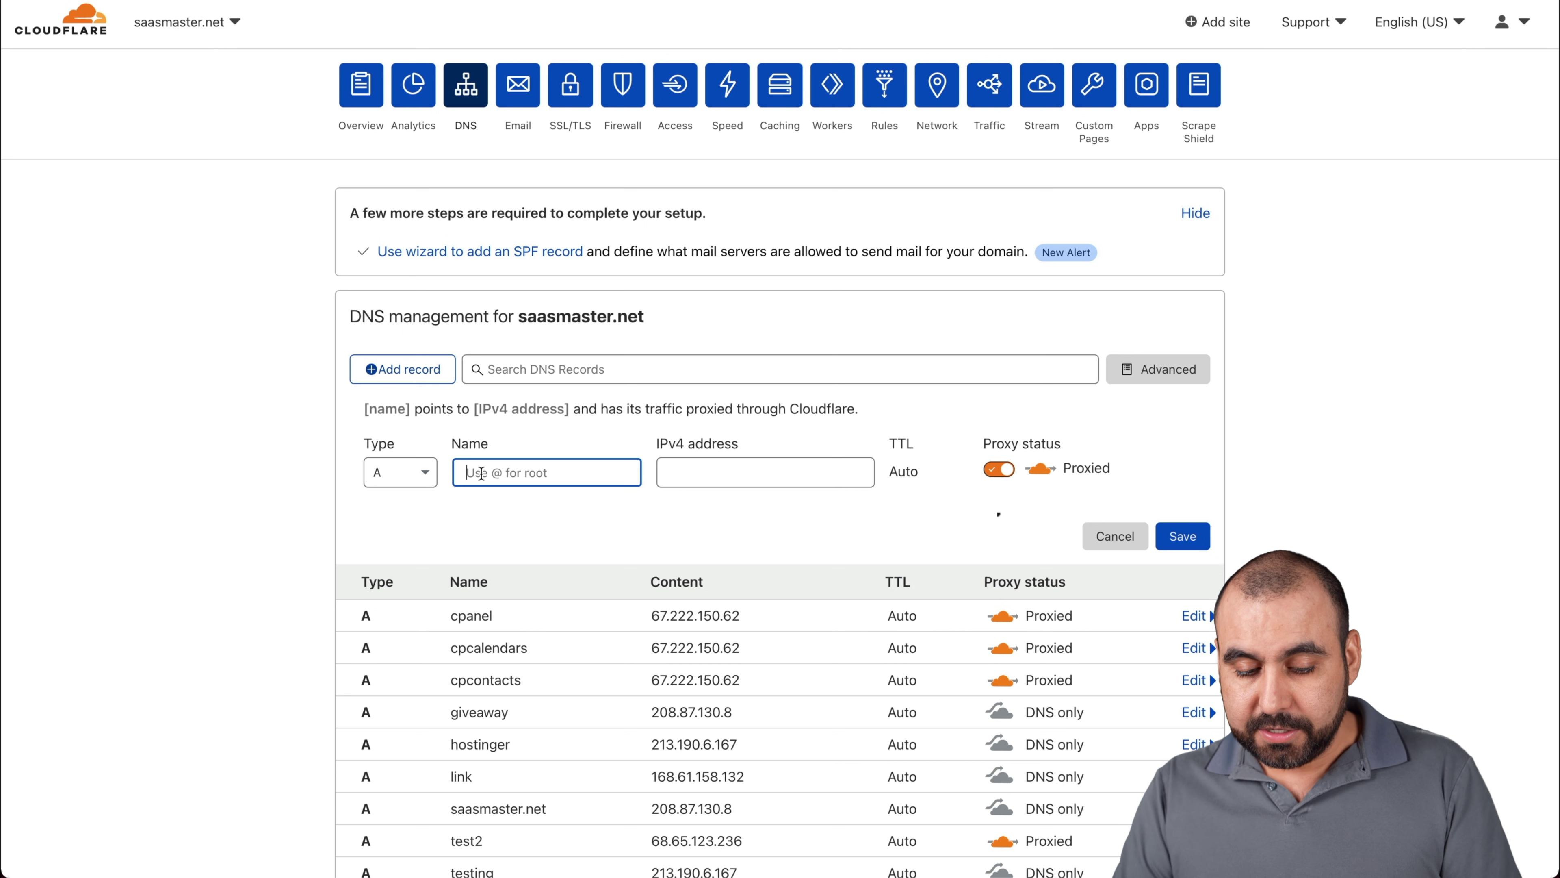
text(ho)
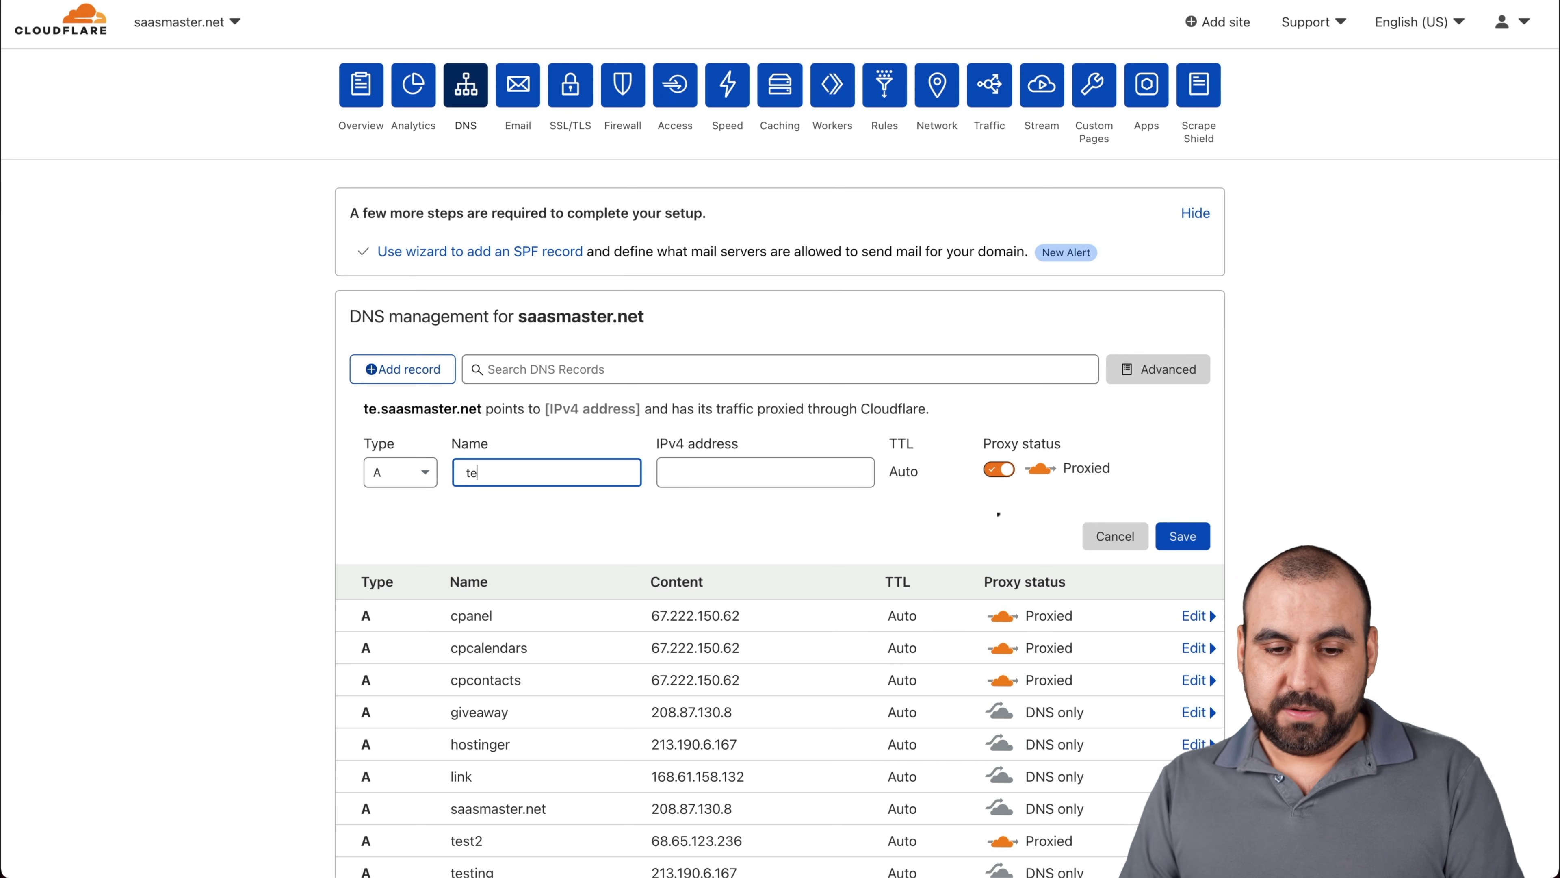
key(BackSpace)
key(BackSpace)
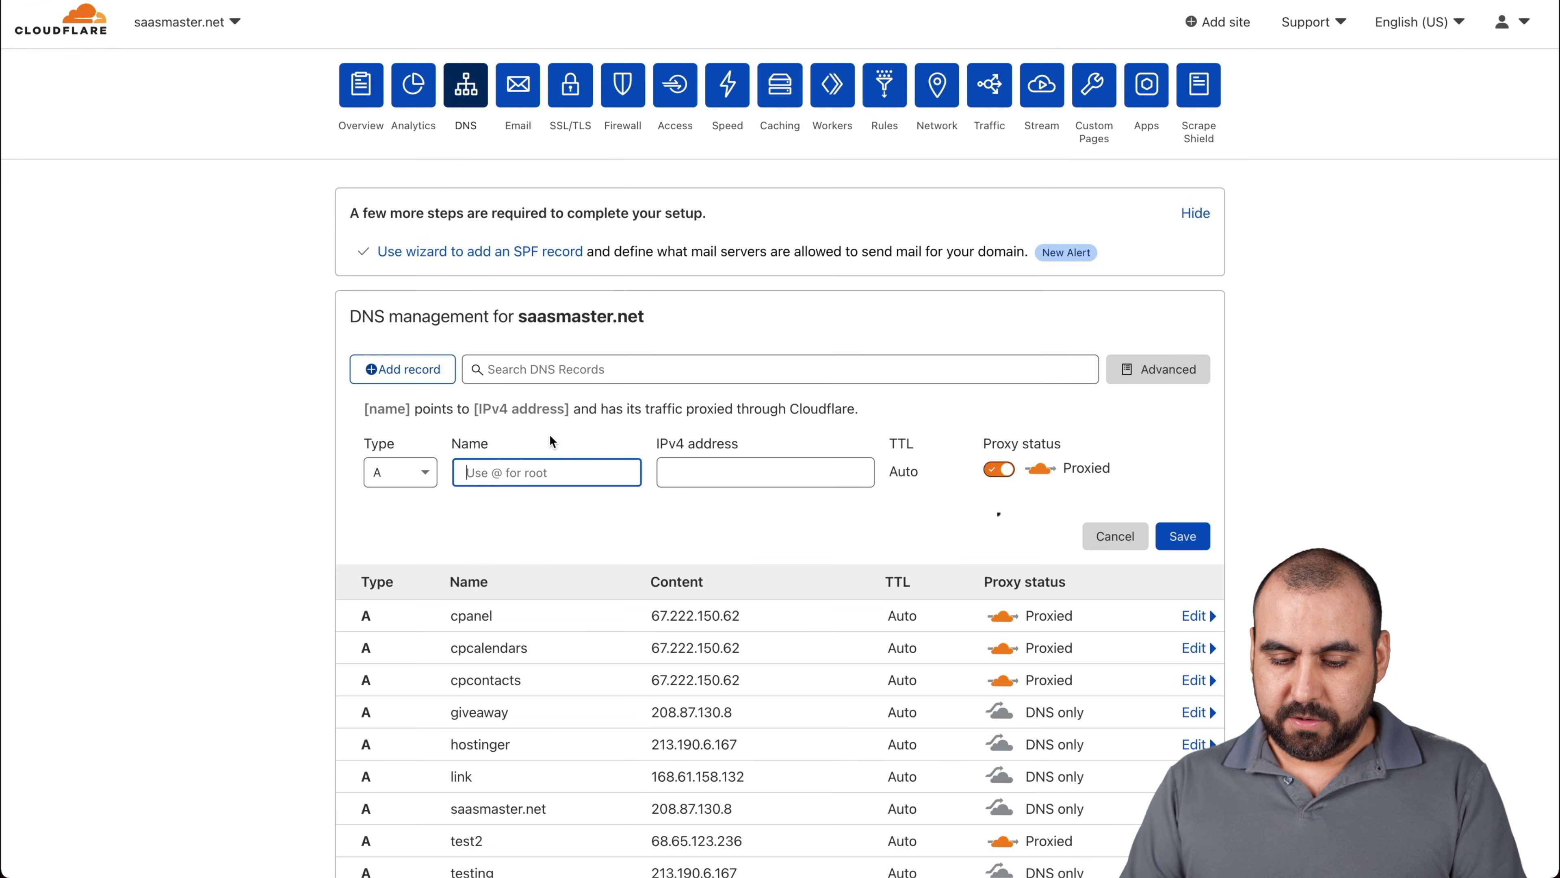
text(hos)
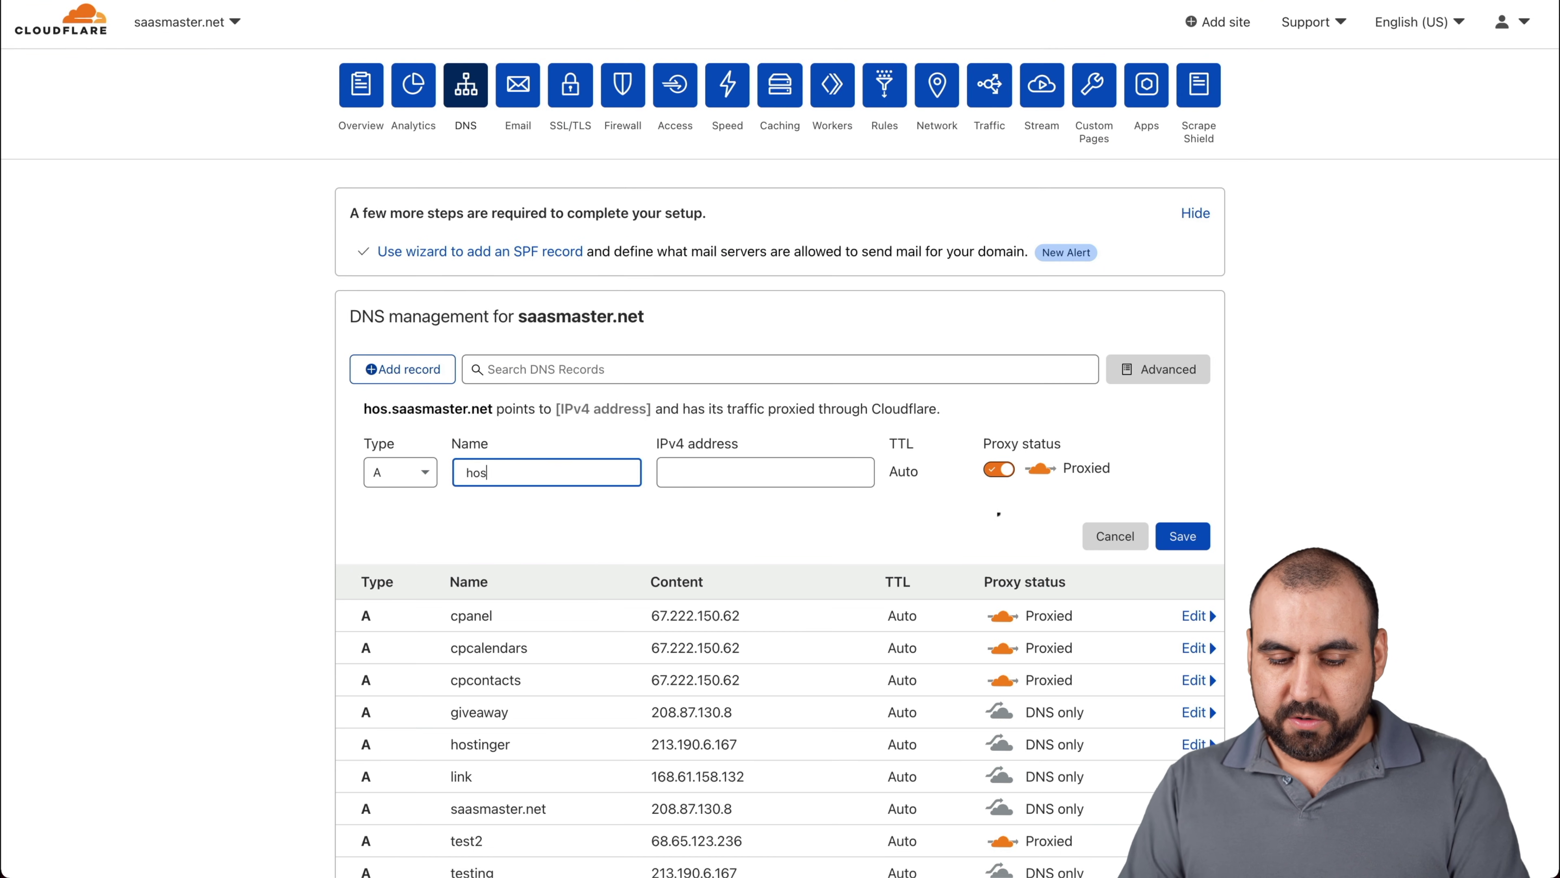
text(tingertest)
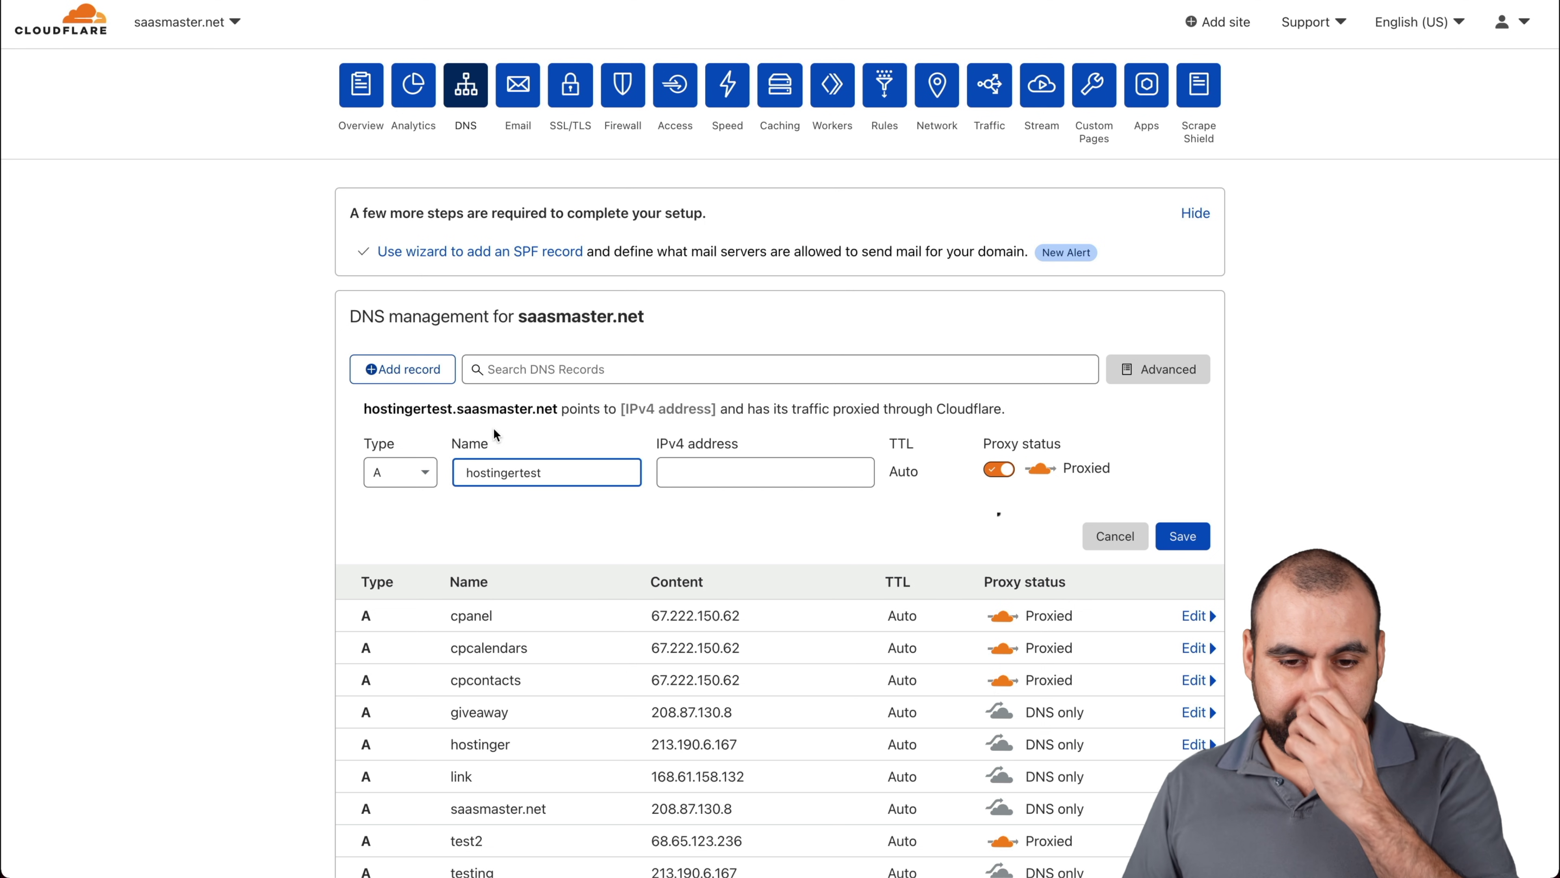
drag(364, 409, 553, 410)
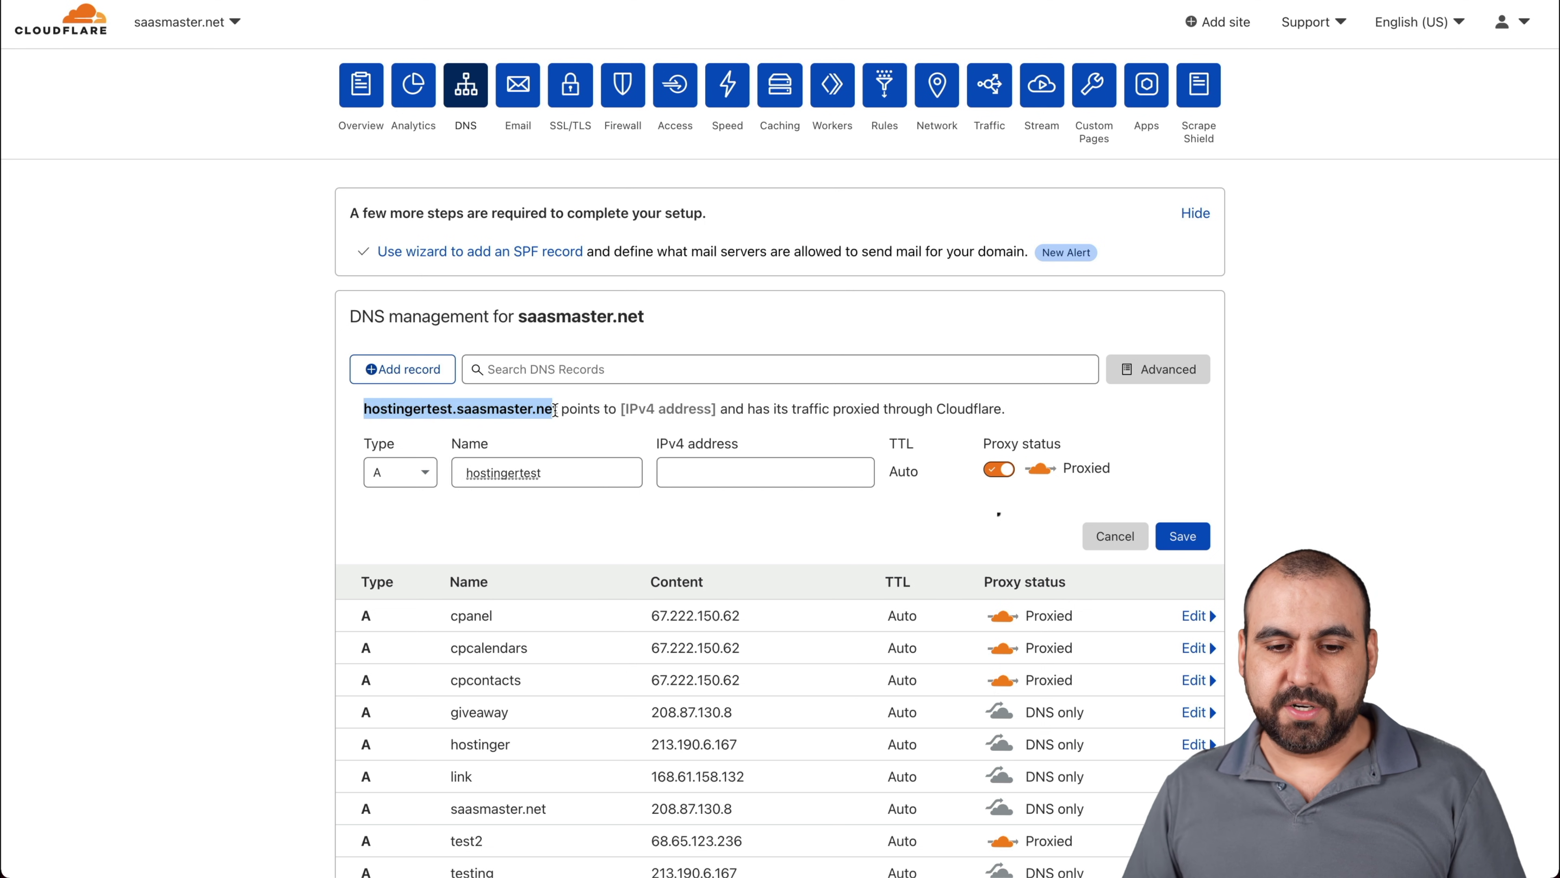
Point the record to 213.190.6.167 as DNS only and save the A record
click(562, 428)
click(740, 472)
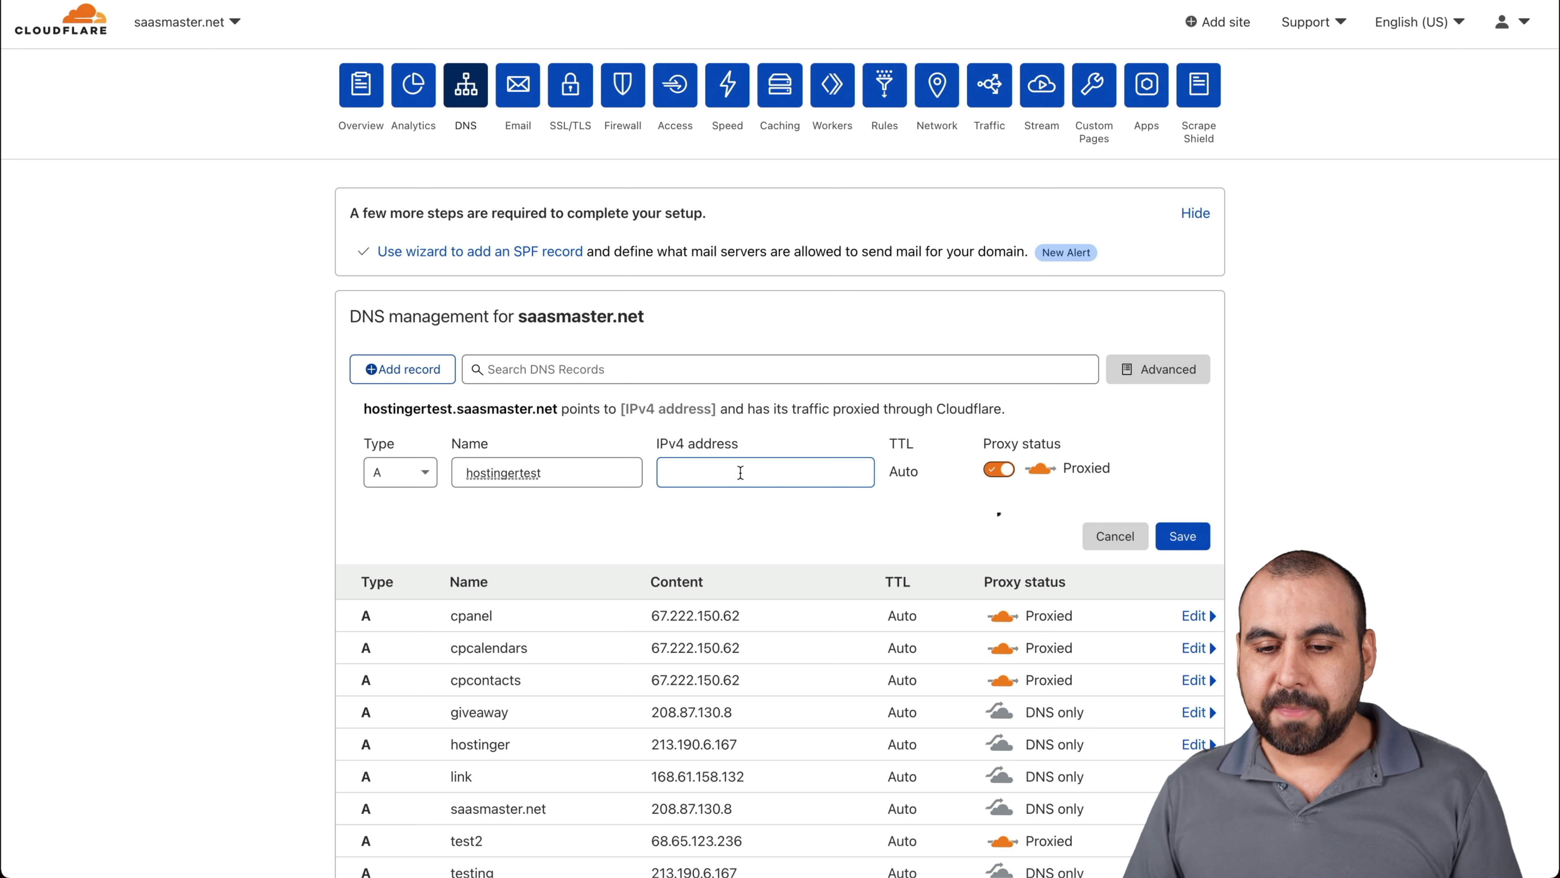
text(213.190.6.167)
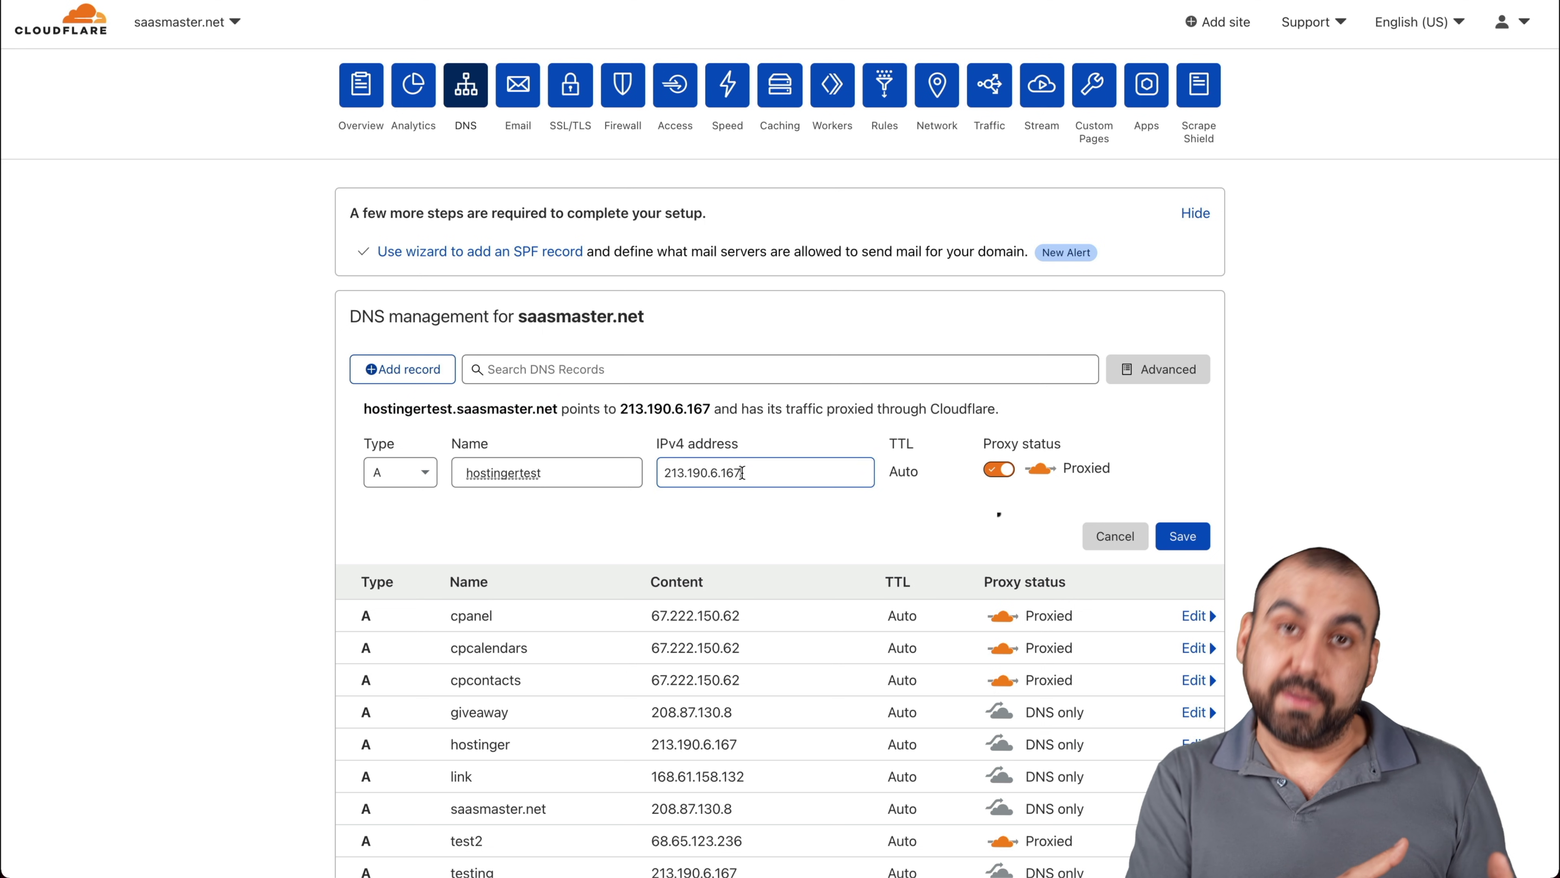
click(999, 469)
click(1183, 536)
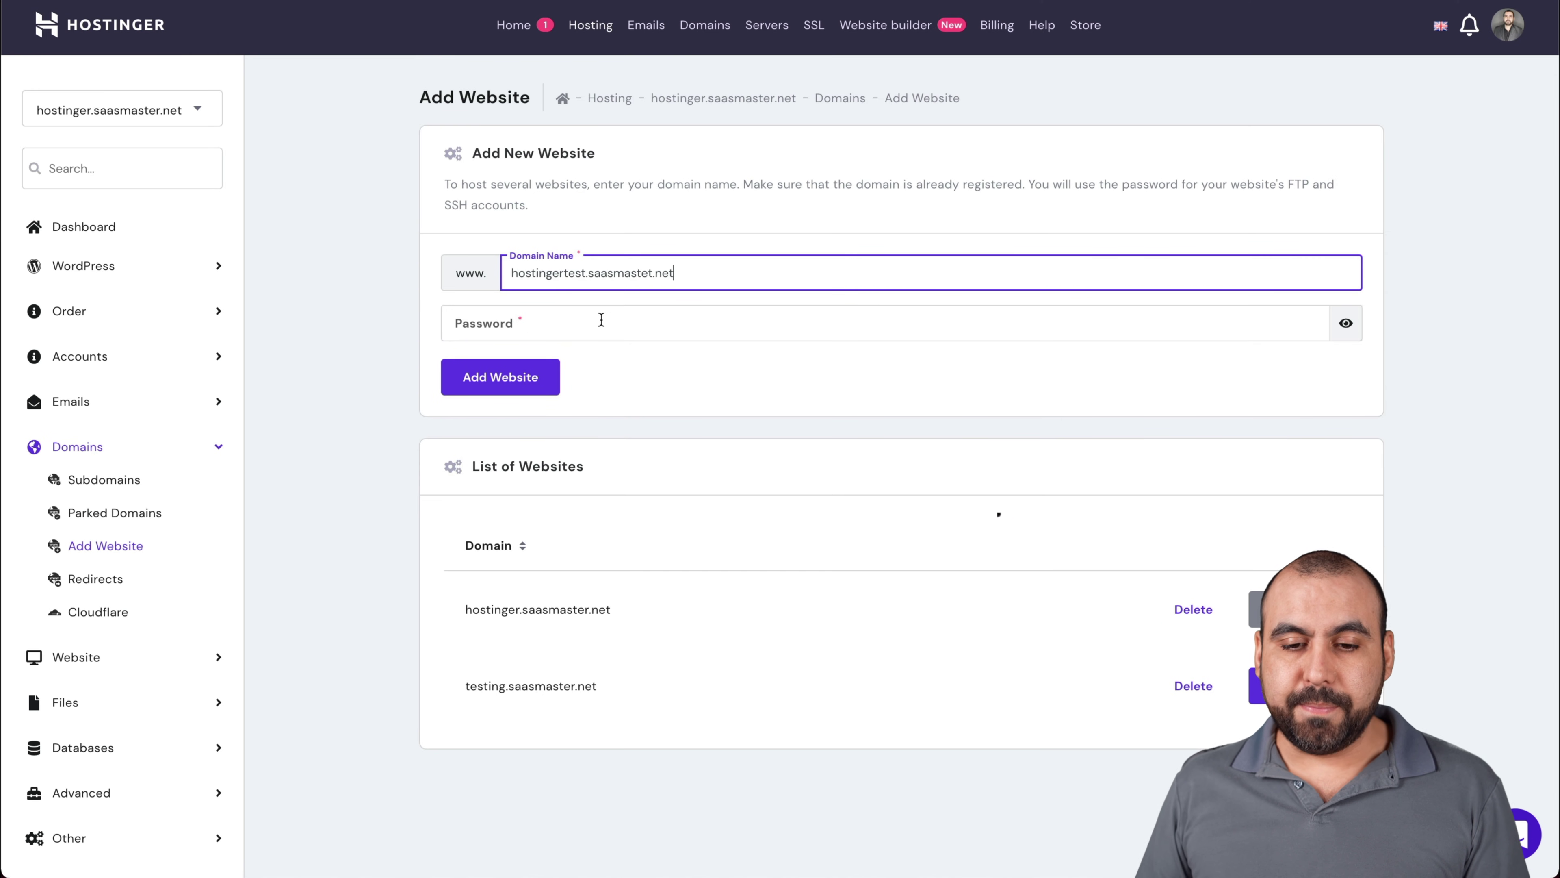
Enter the website password and add hostingertest.saasmastet.net, dismissing the browser's save-password prompt
click(602, 320)
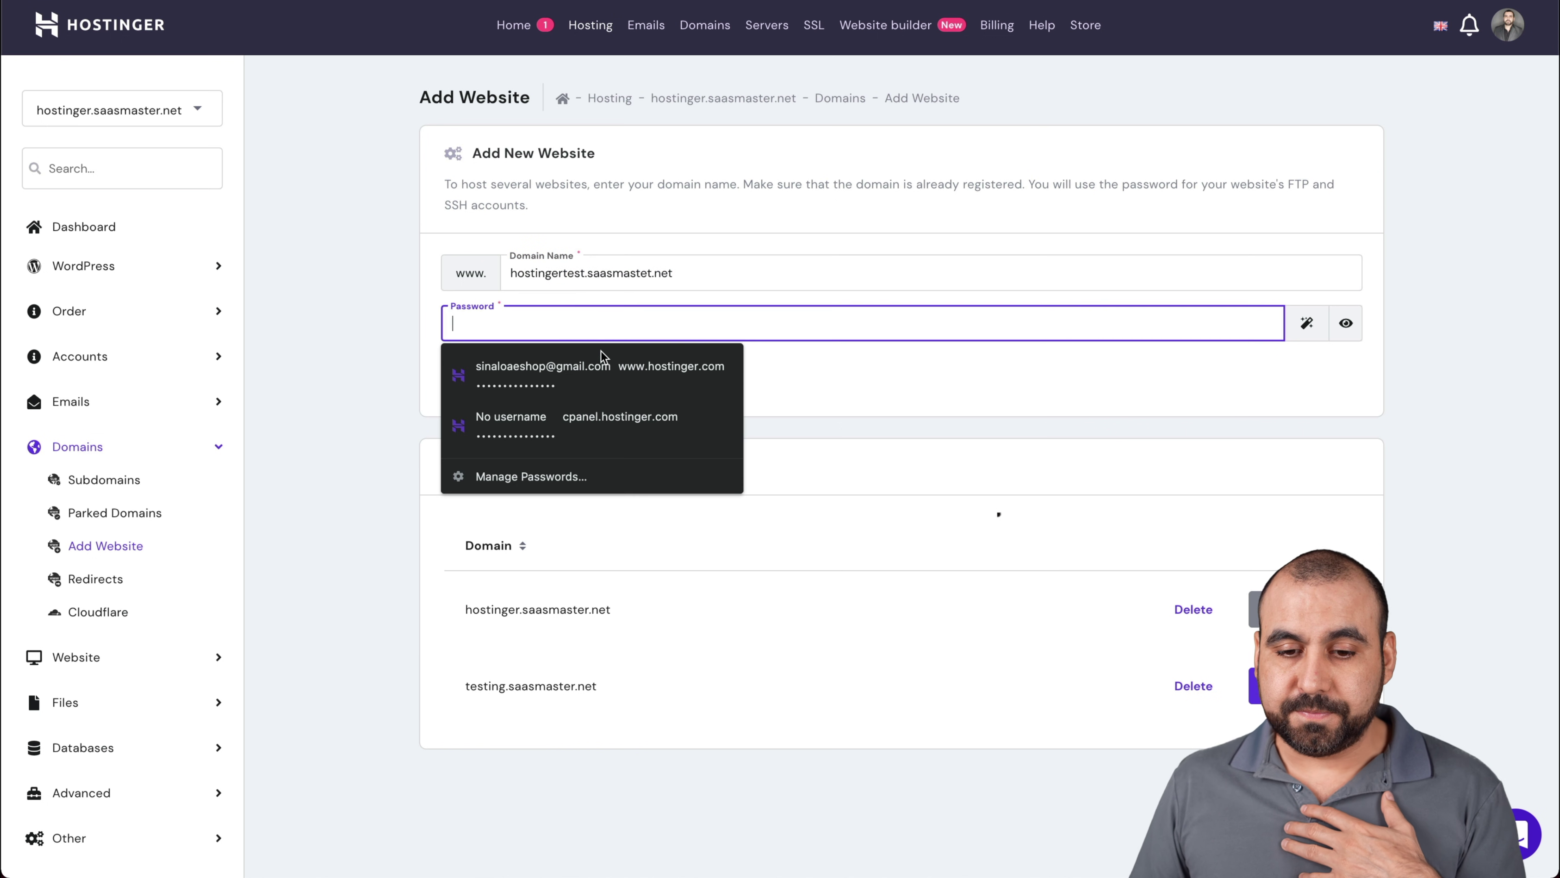
click(532, 369)
click(531, 372)
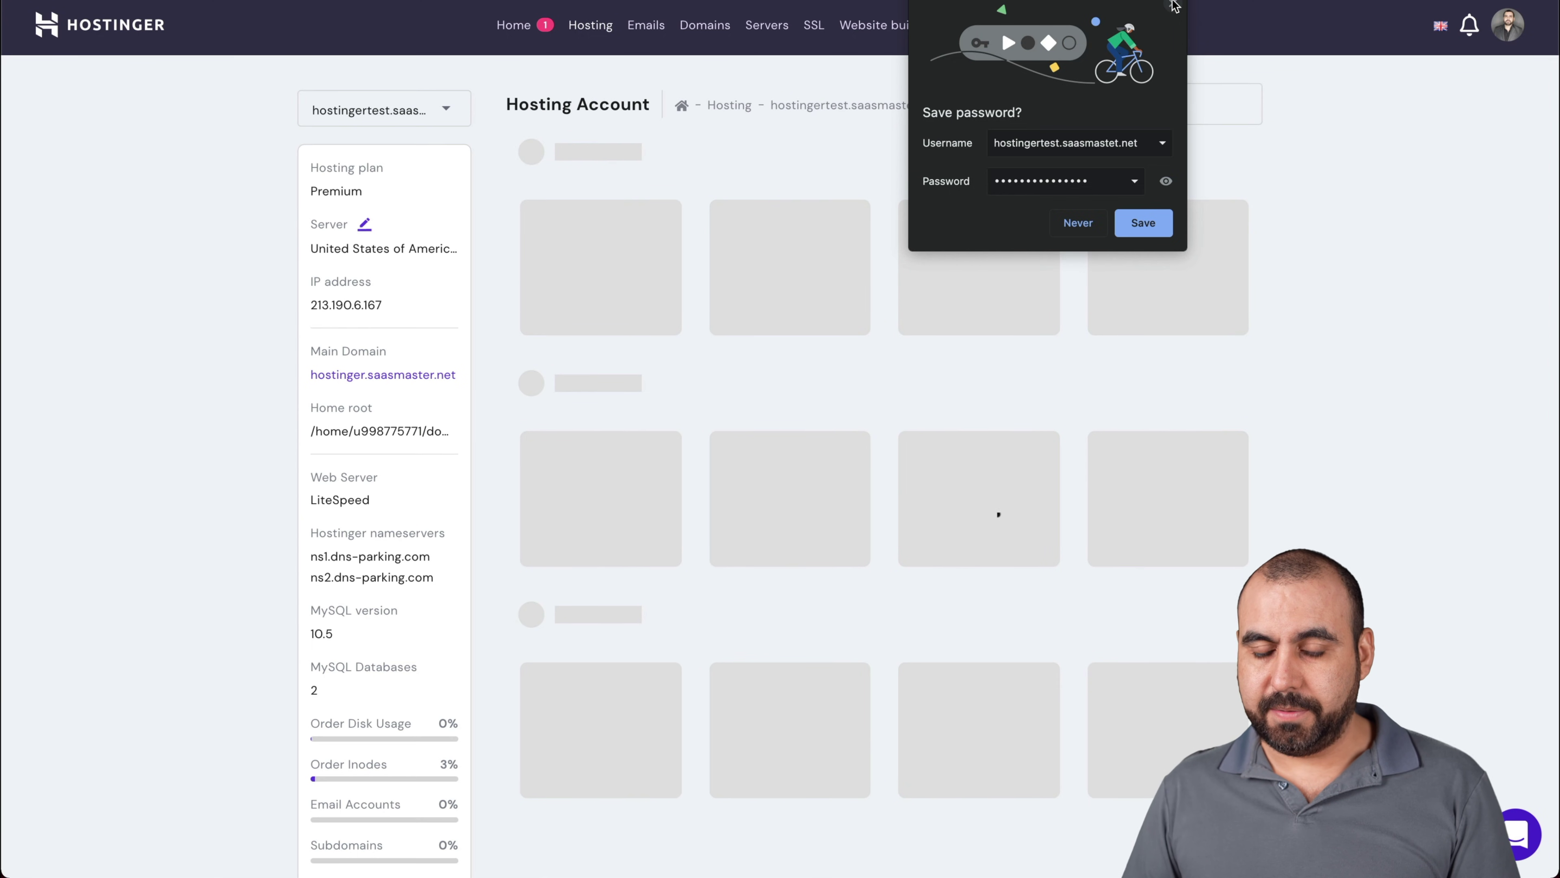
click(1174, 5)
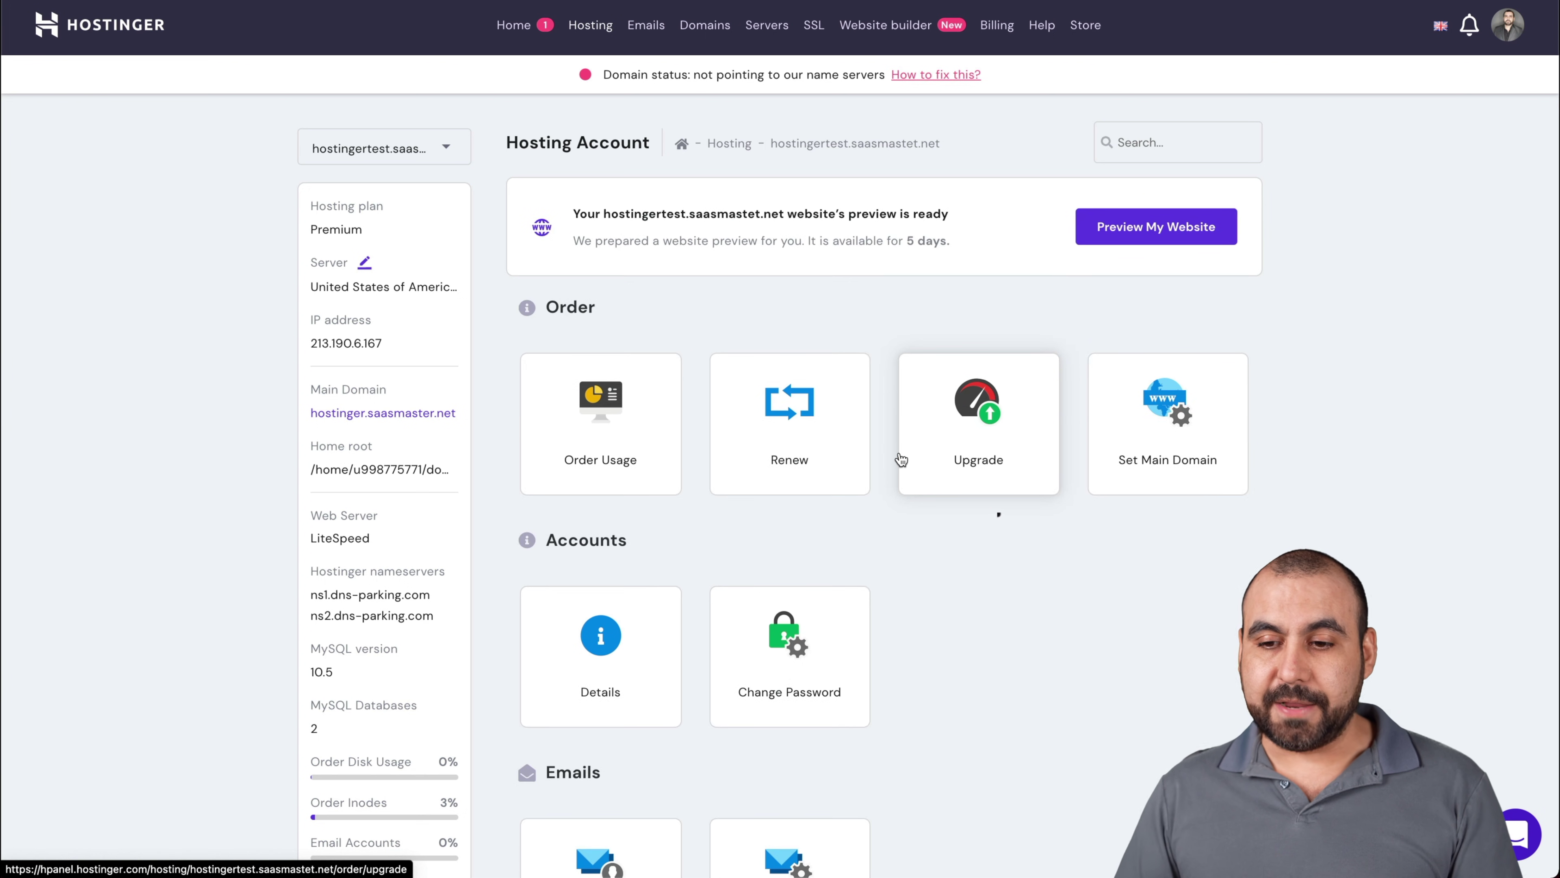
Open the new site's WordPress management and begin a fresh WordPress installation
scroll(920, 617, down, 10)
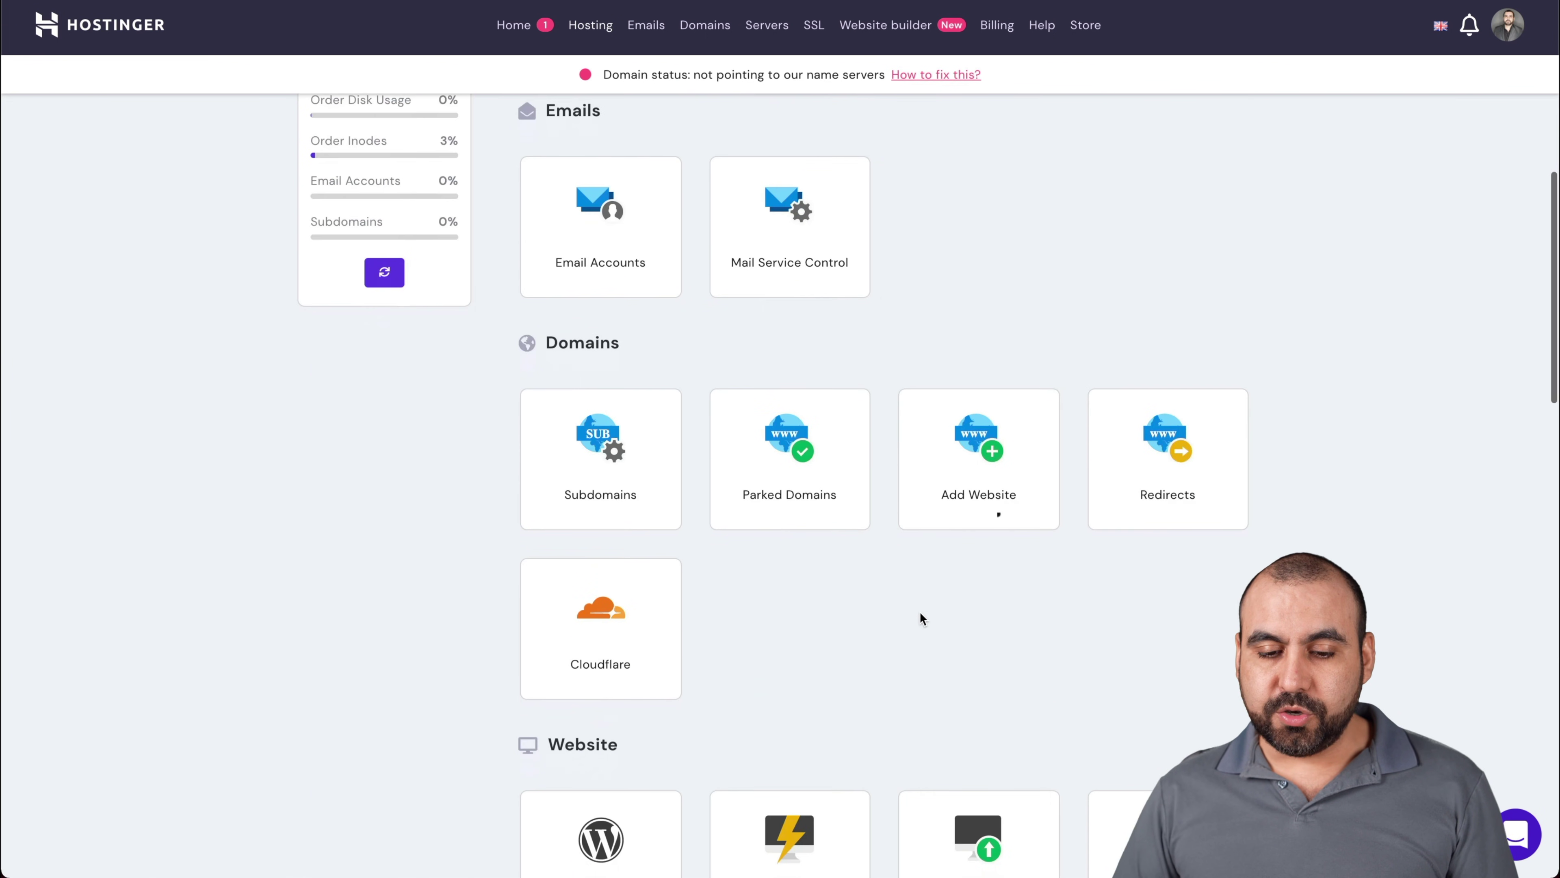
scroll(920, 618, down, 3)
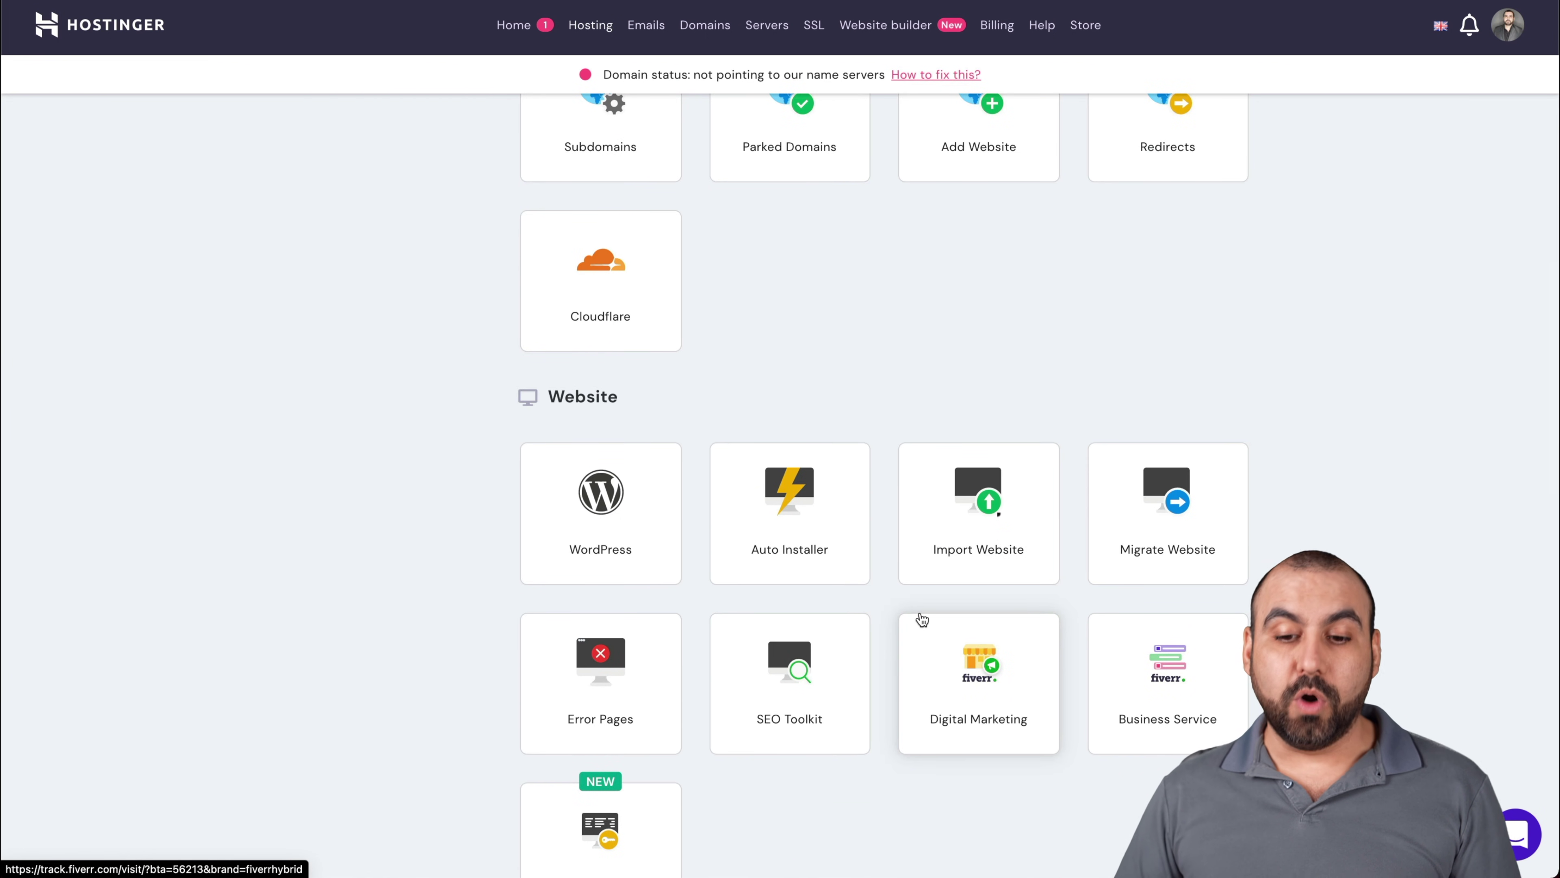
click(613, 508)
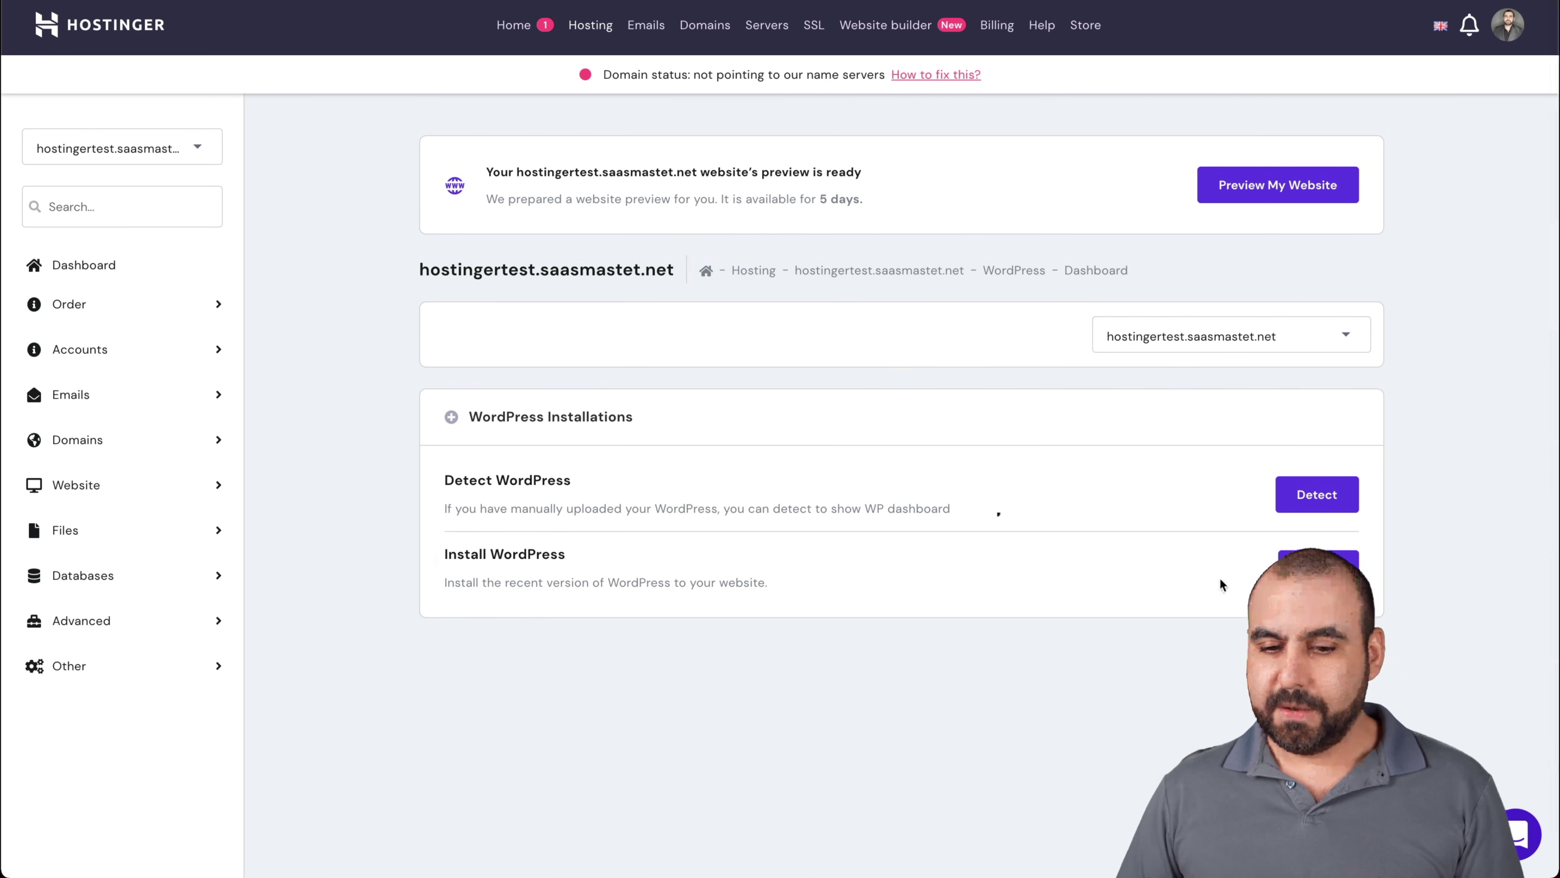
drag(447, 547, 540, 550)
click(540, 551)
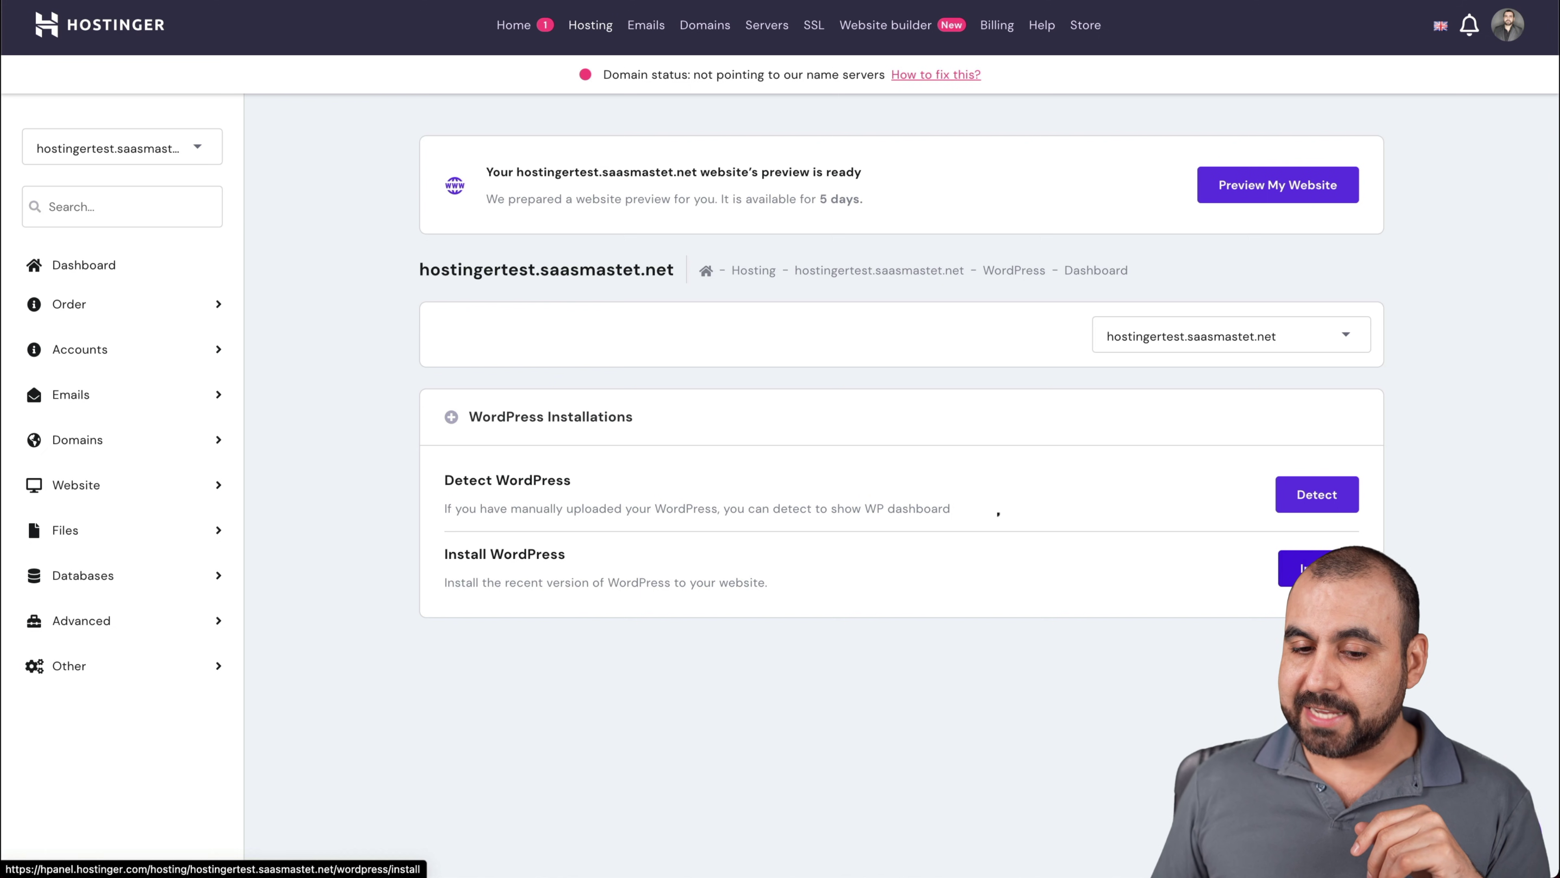
click(1301, 566)
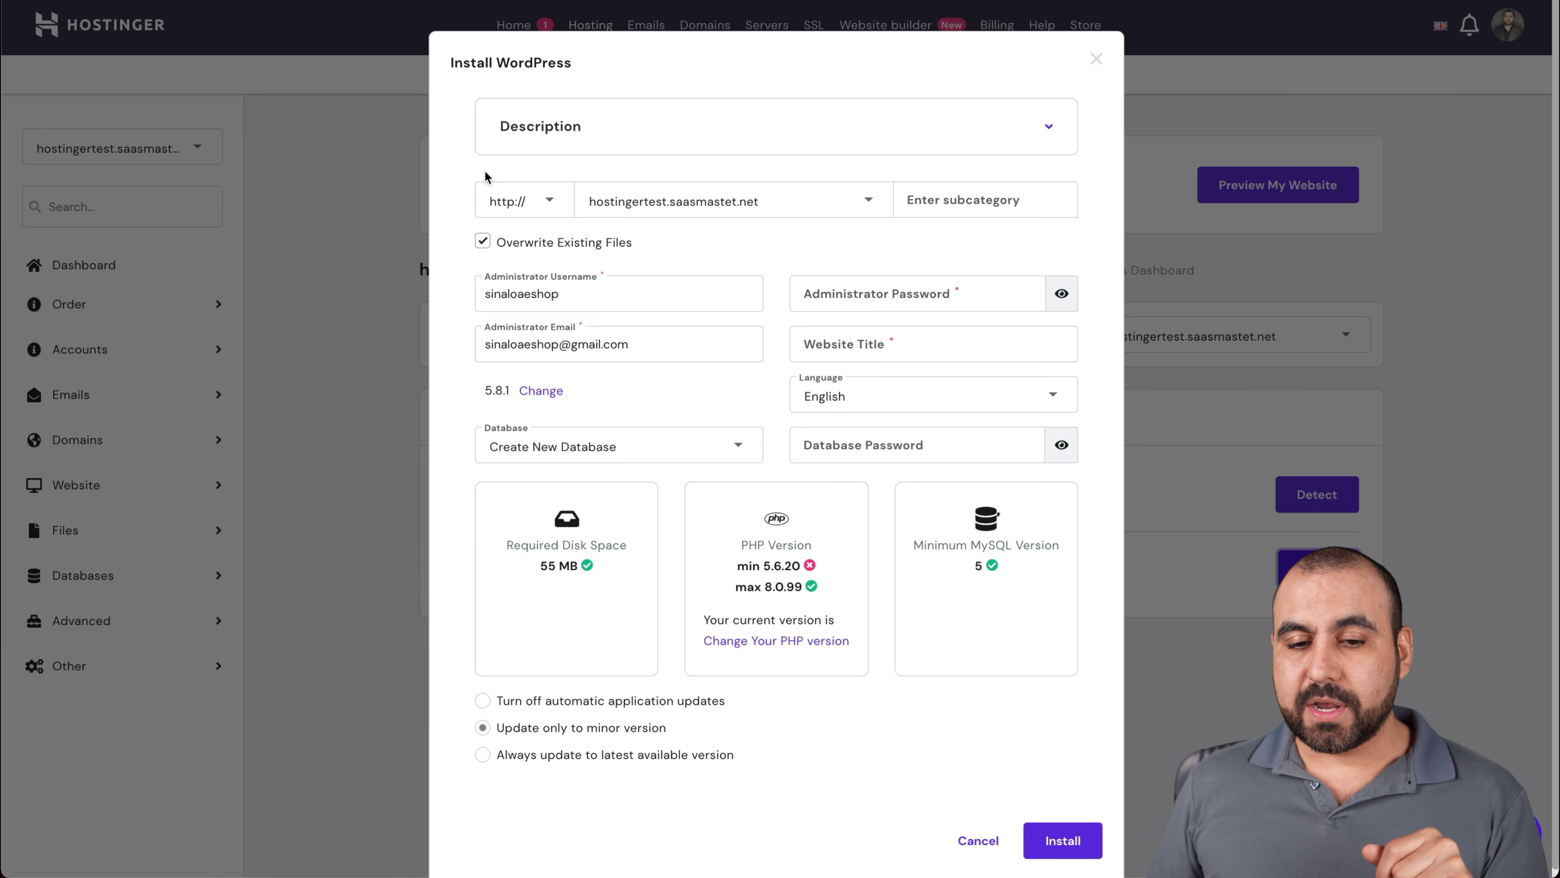
Enter the administrator password, title the site 'test site' and keep English as language
click(959, 203)
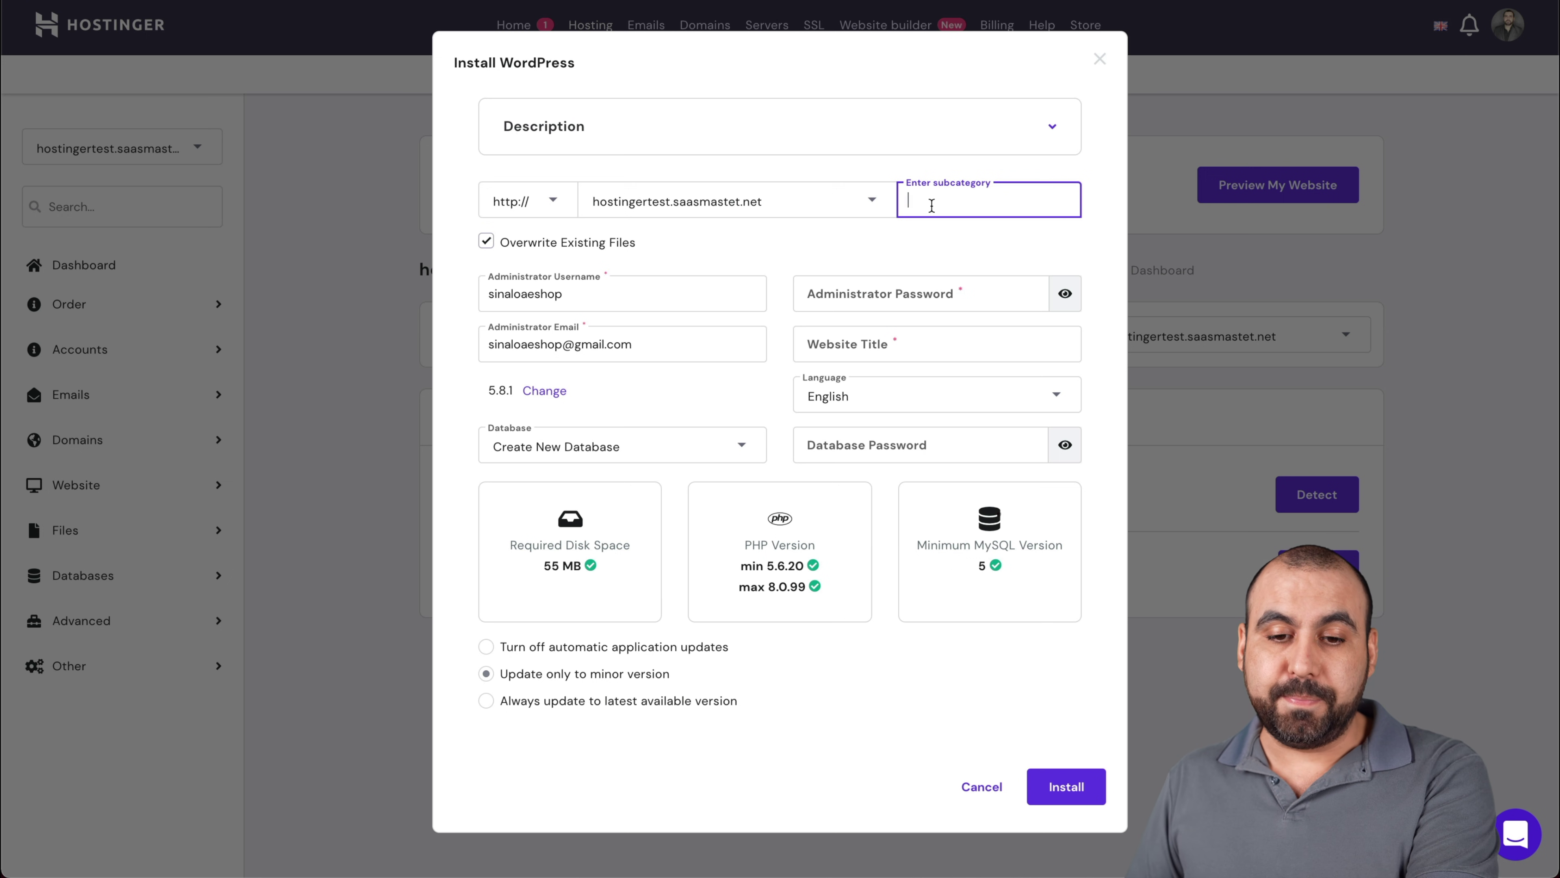
click(866, 294)
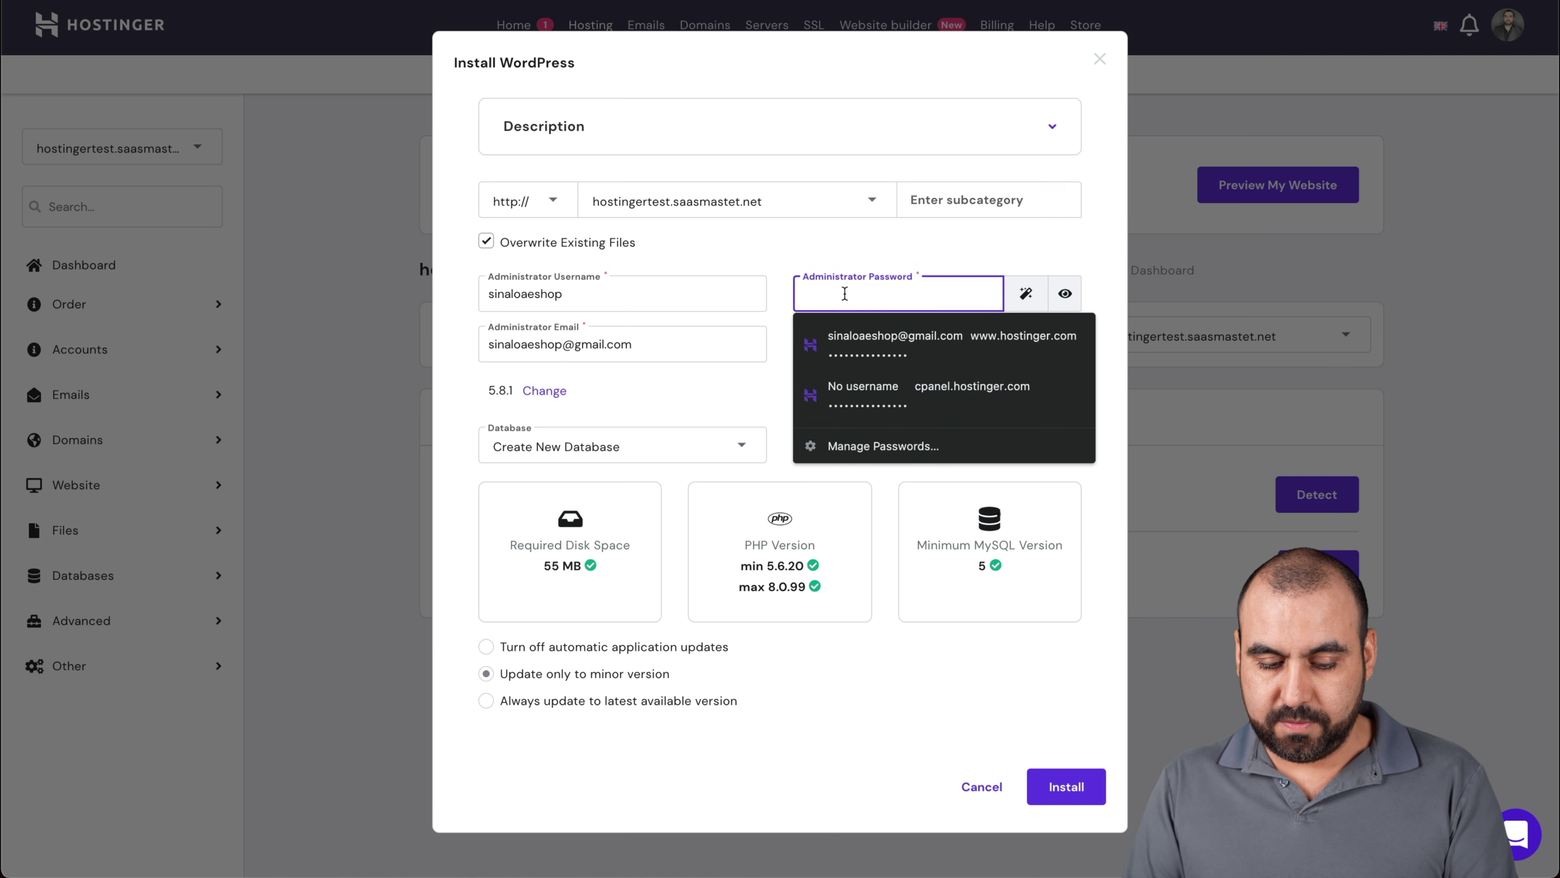
text(*****)
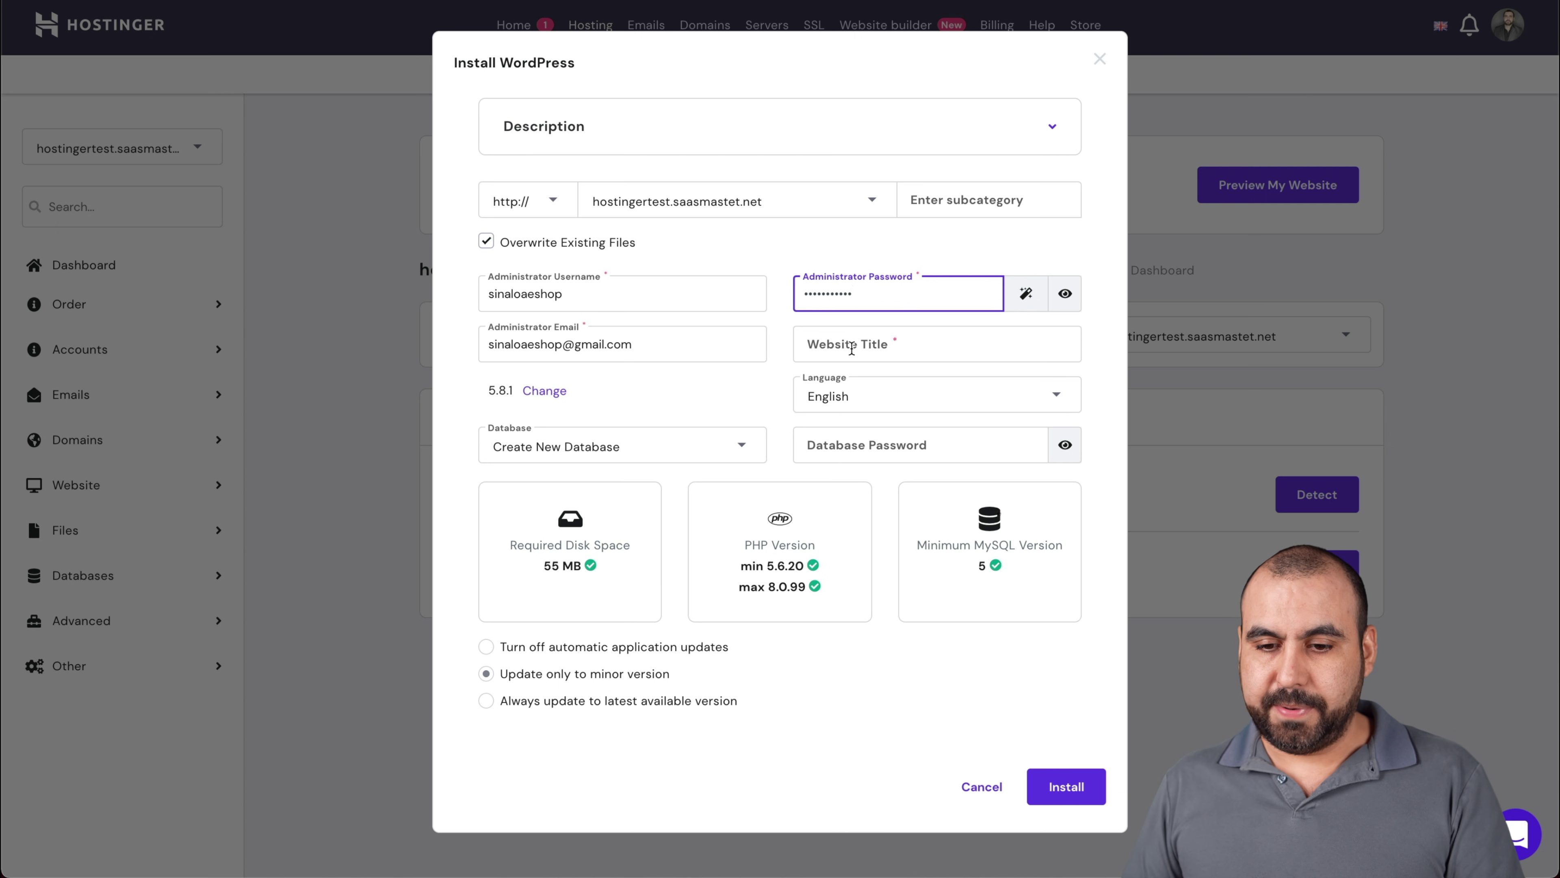
click(854, 345)
text(te)
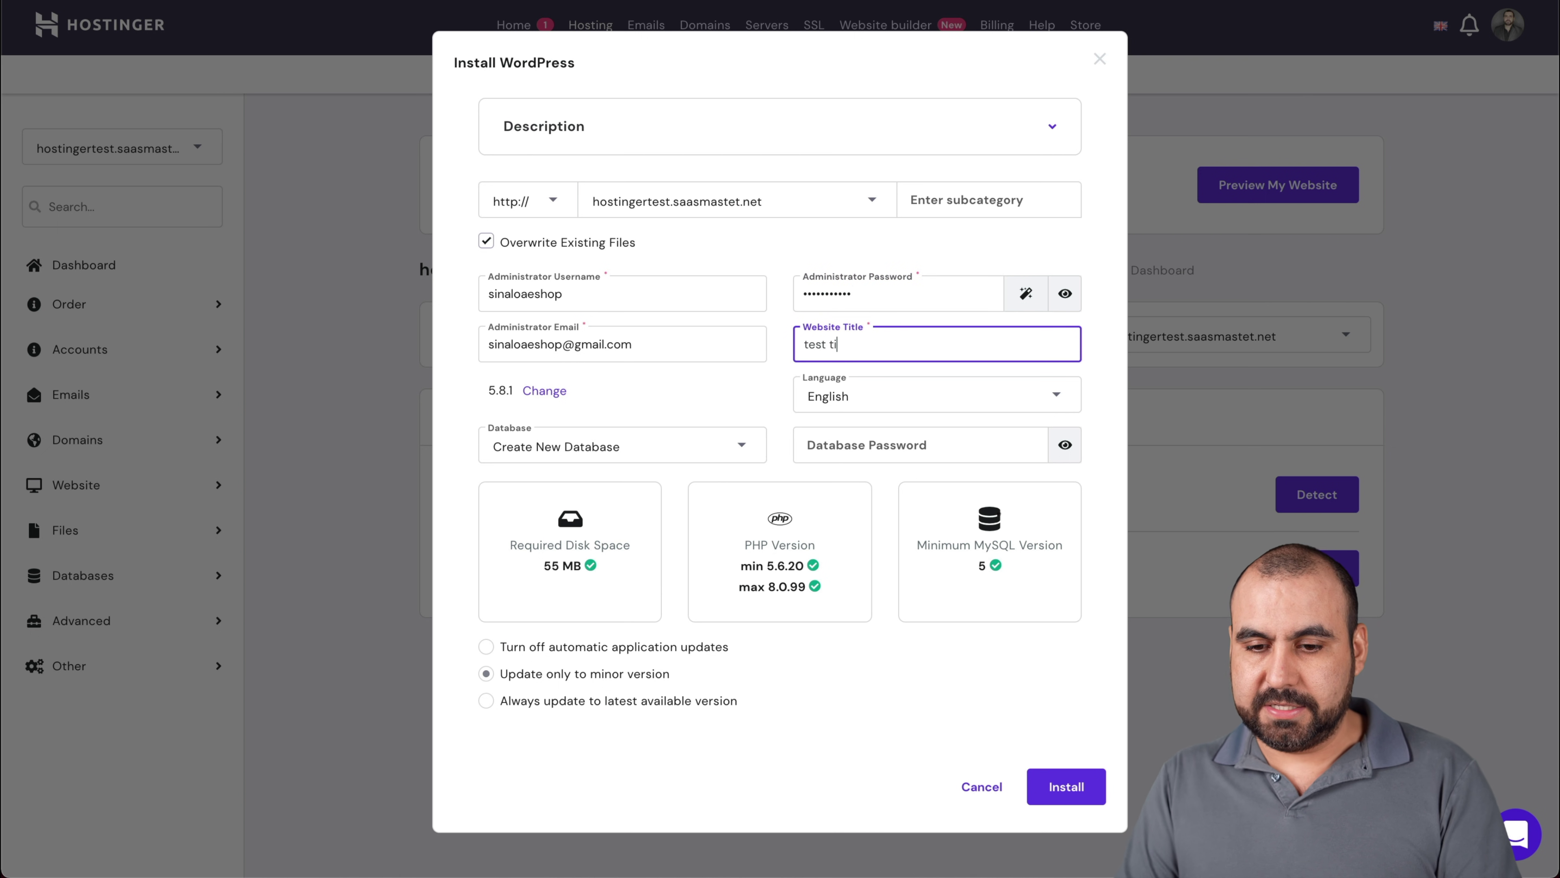
text(st site)
click(898, 404)
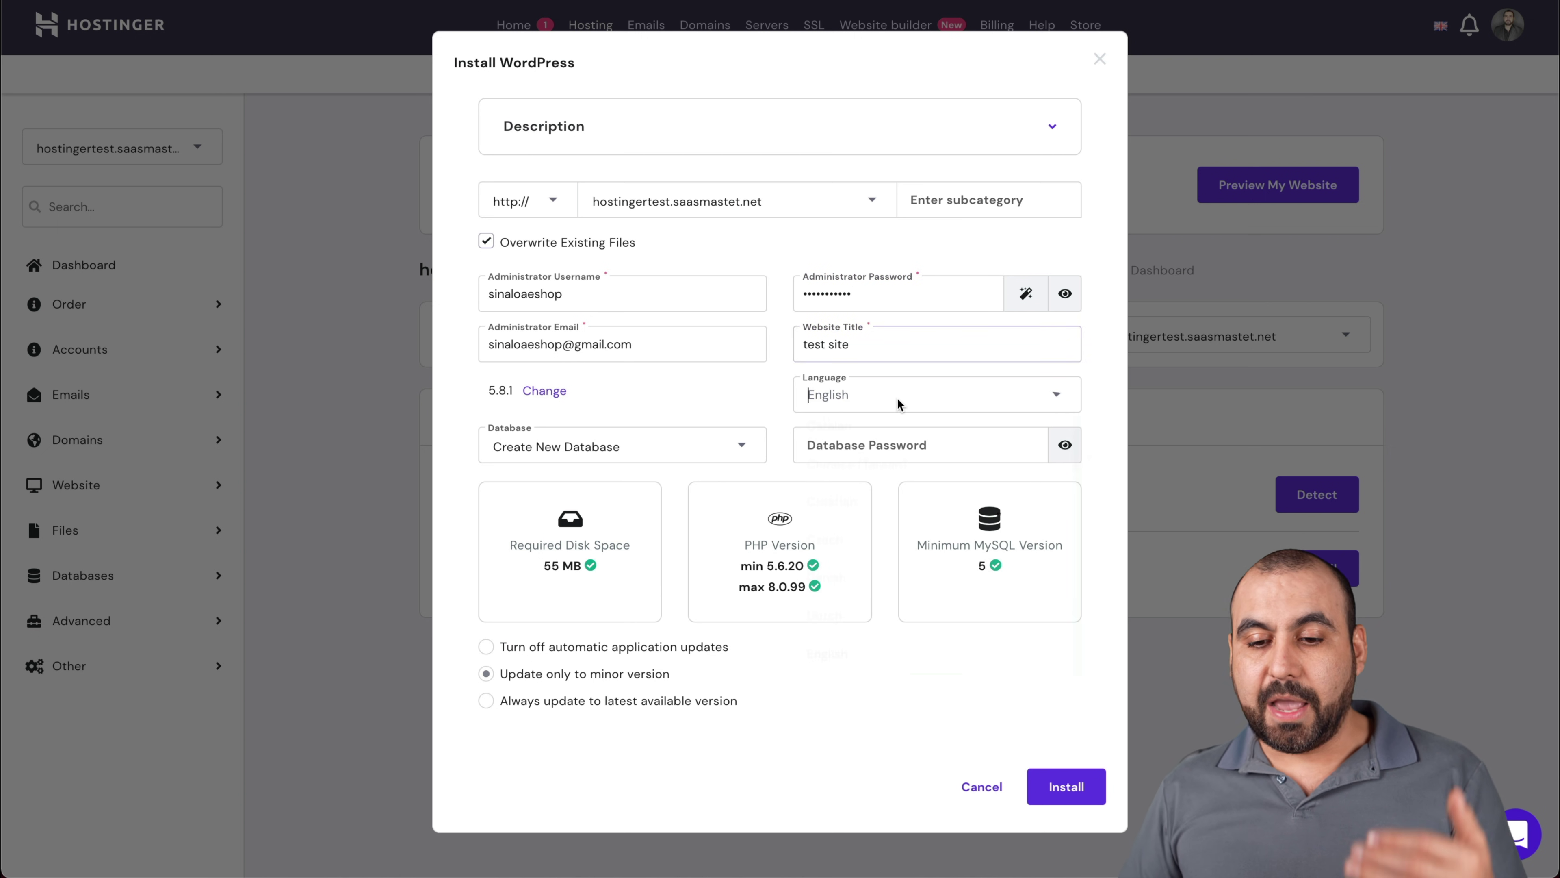
scroll(895, 561, down, 10)
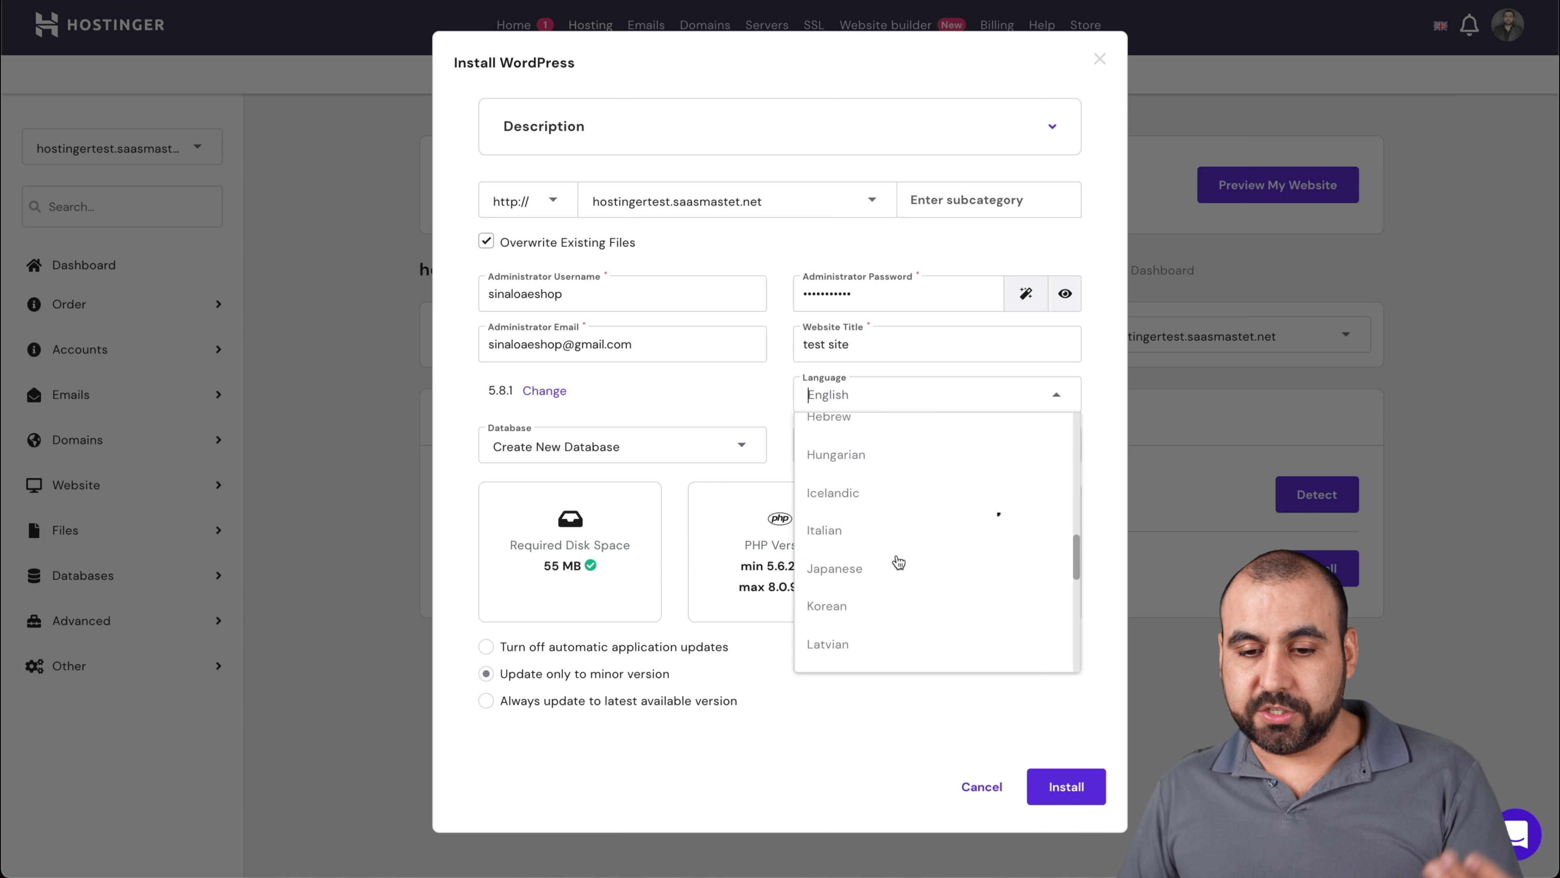
click(744, 387)
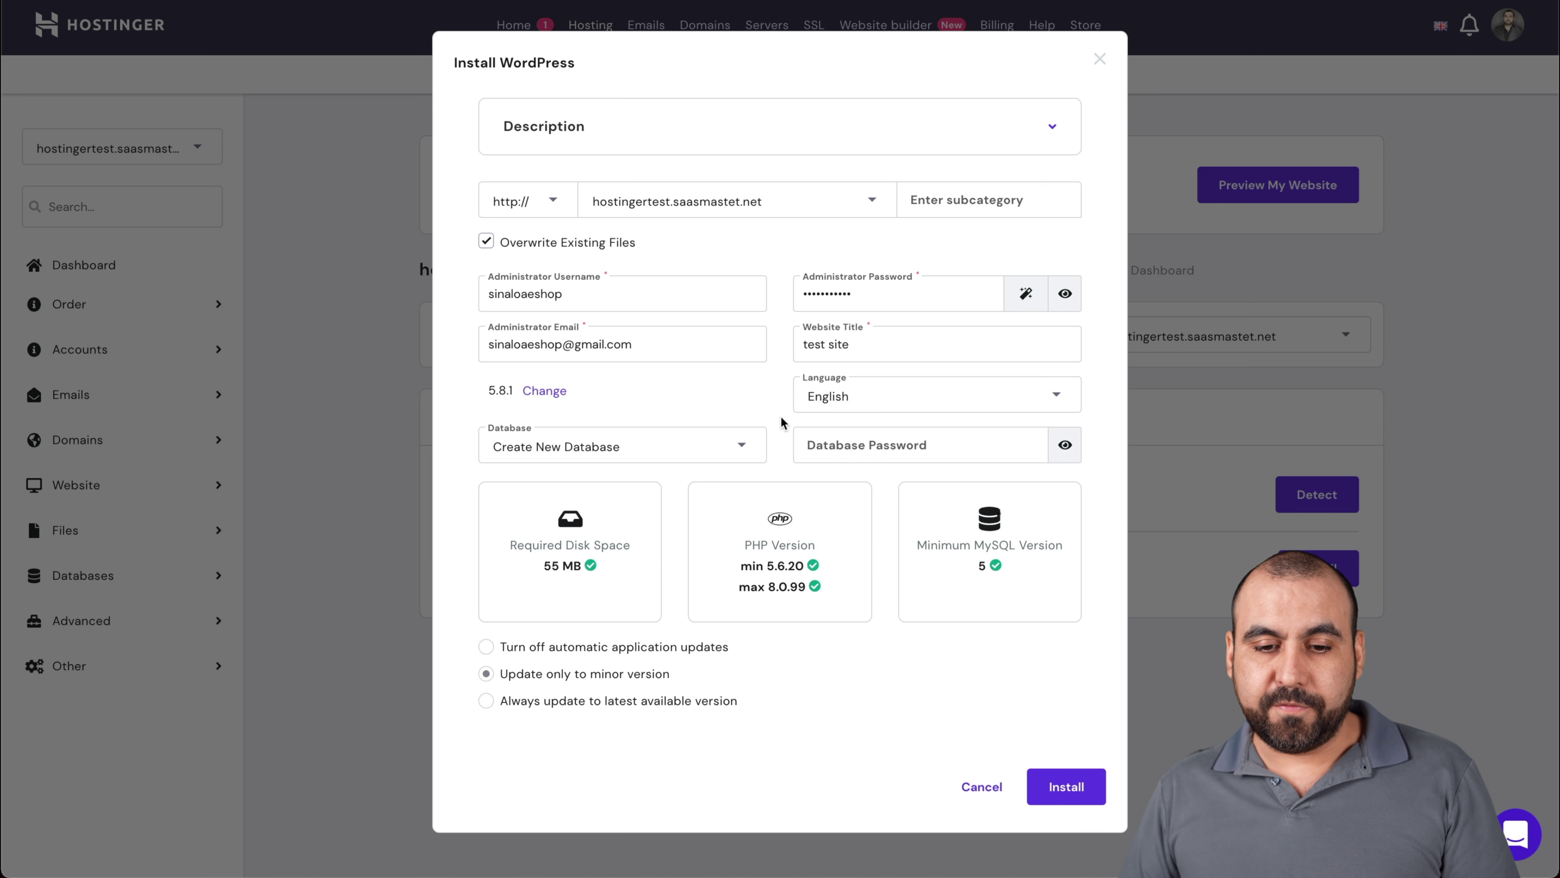
Create a new database with a password, turn off automatic updates, and install WordPress
click(622, 453)
click(610, 484)
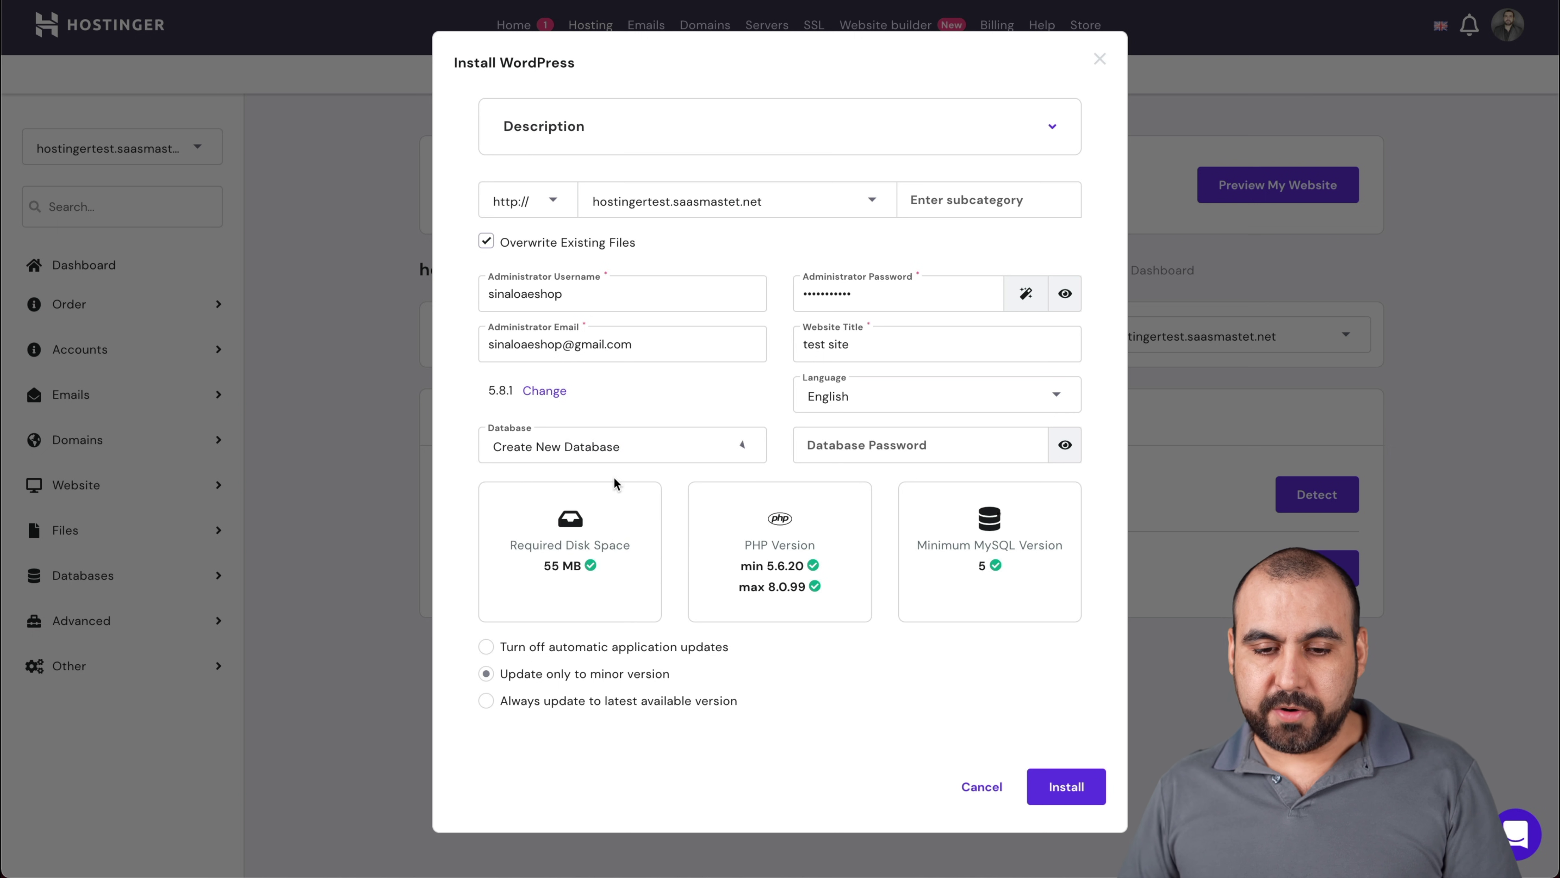
click(940, 435)
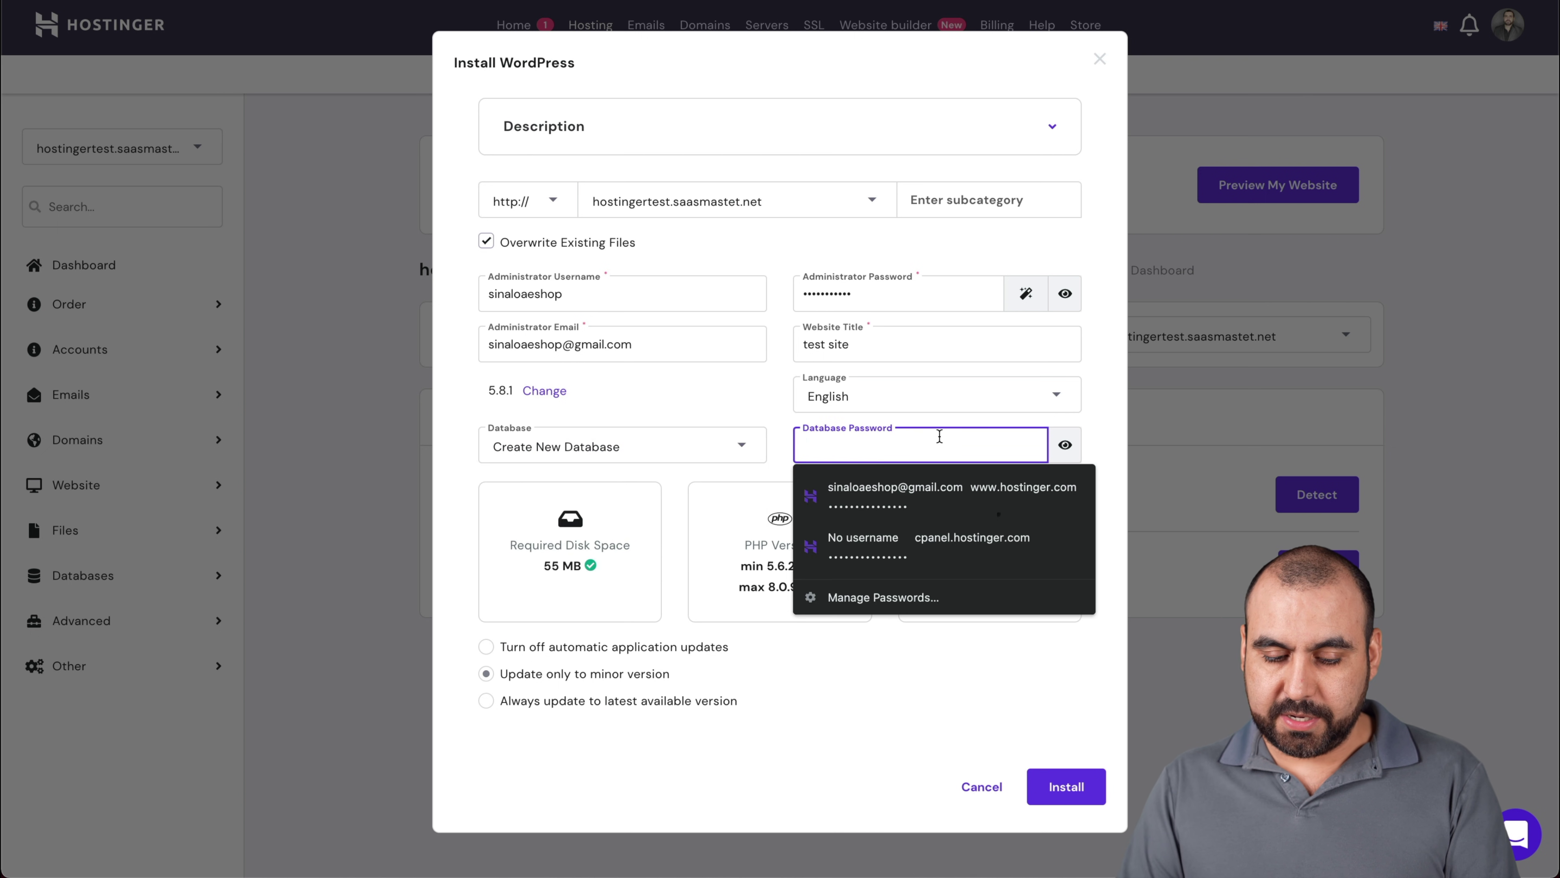
text(1)
key(BackSpace)
text(1234)
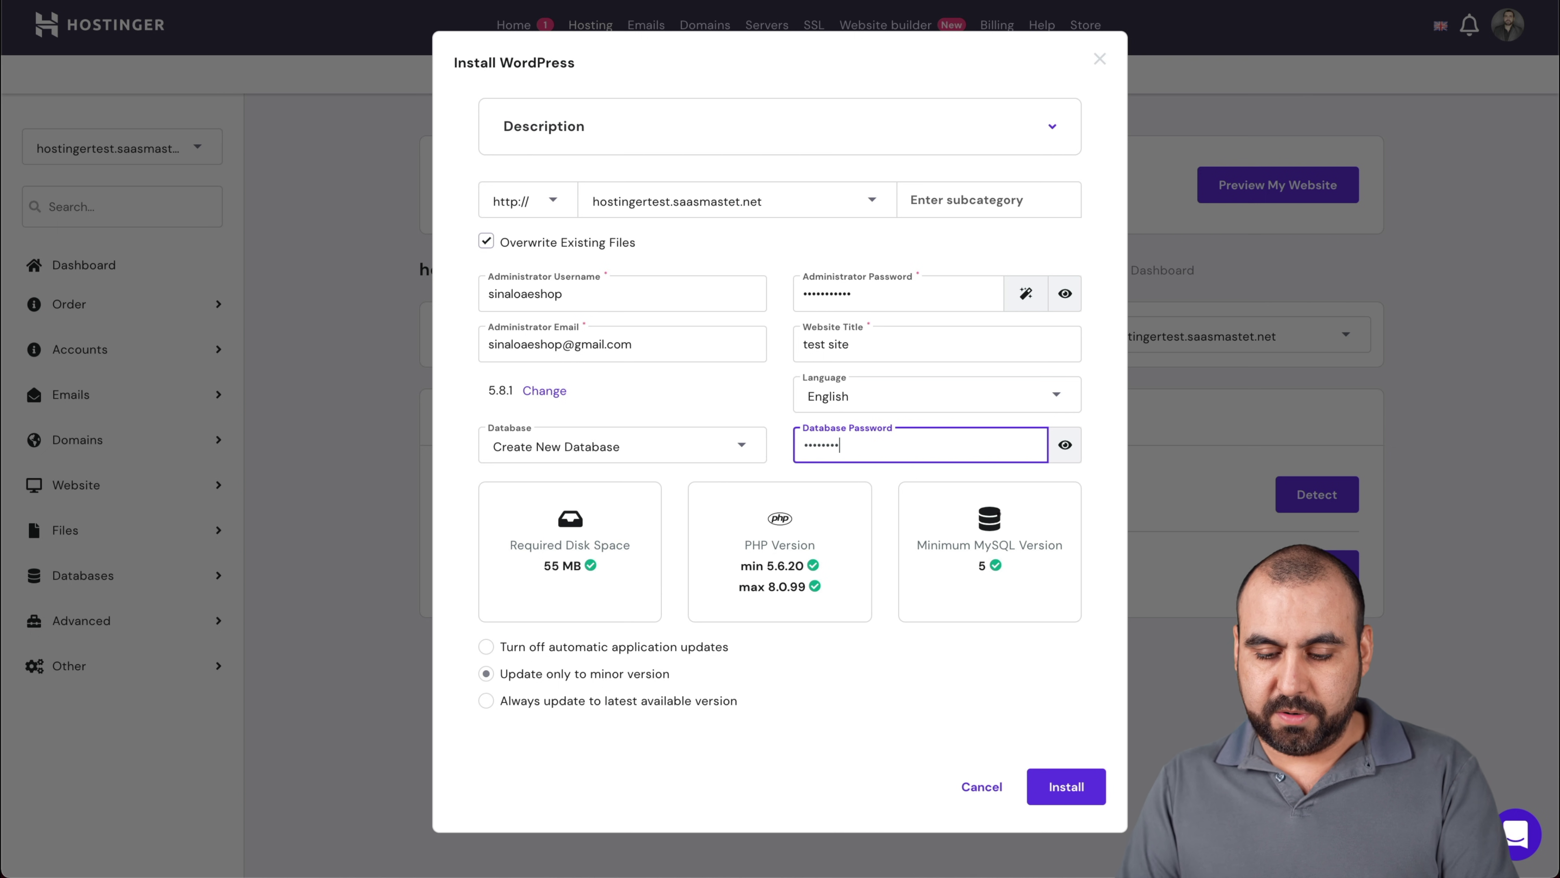
text(1234)
click(891, 773)
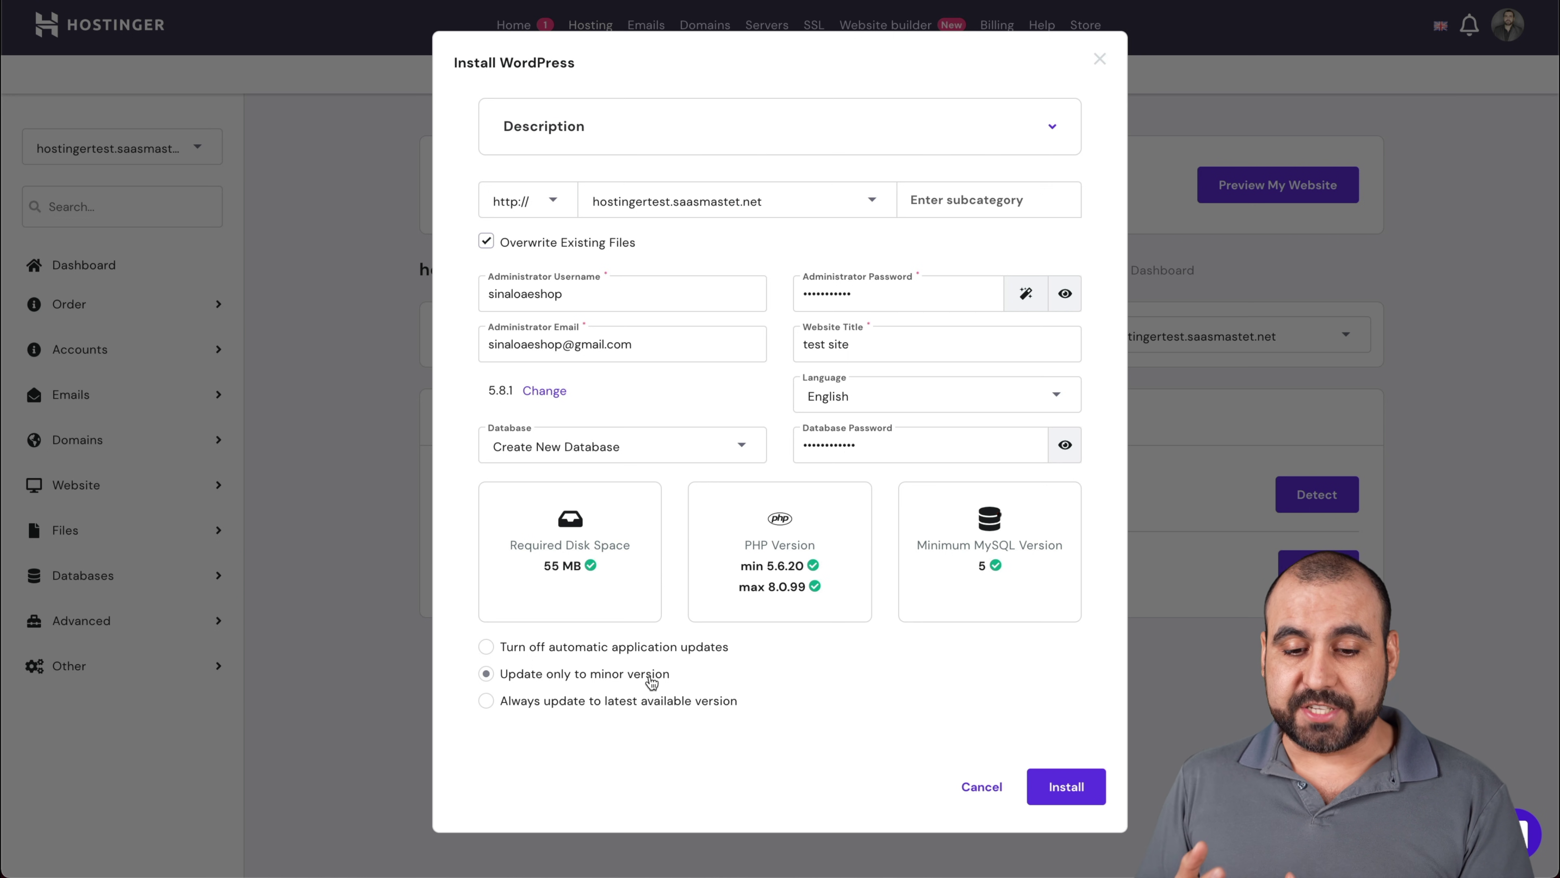
click(638, 652)
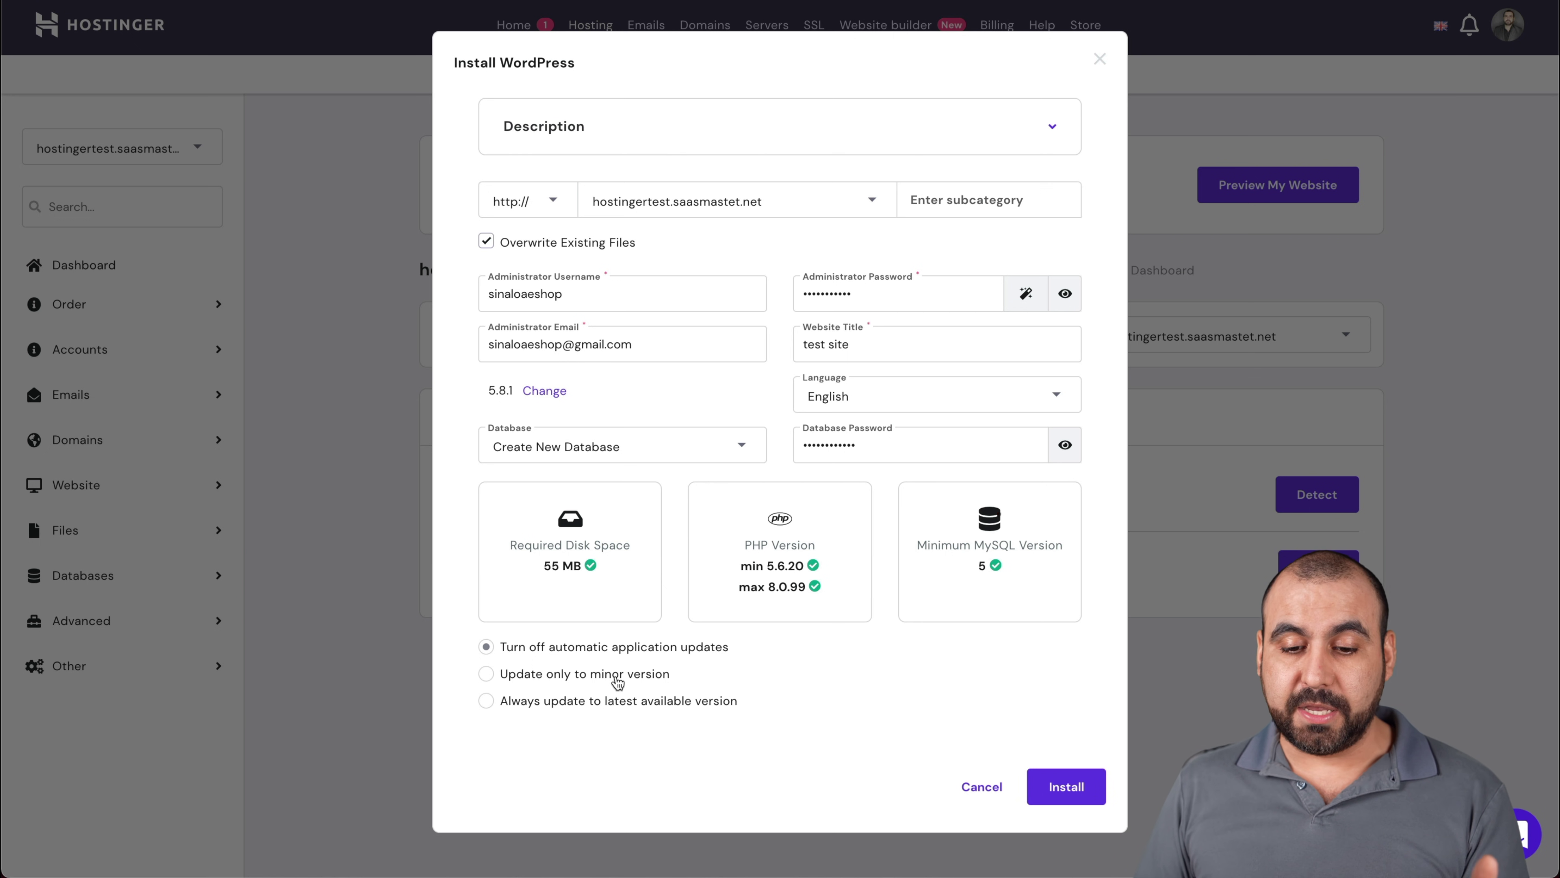
click(1067, 785)
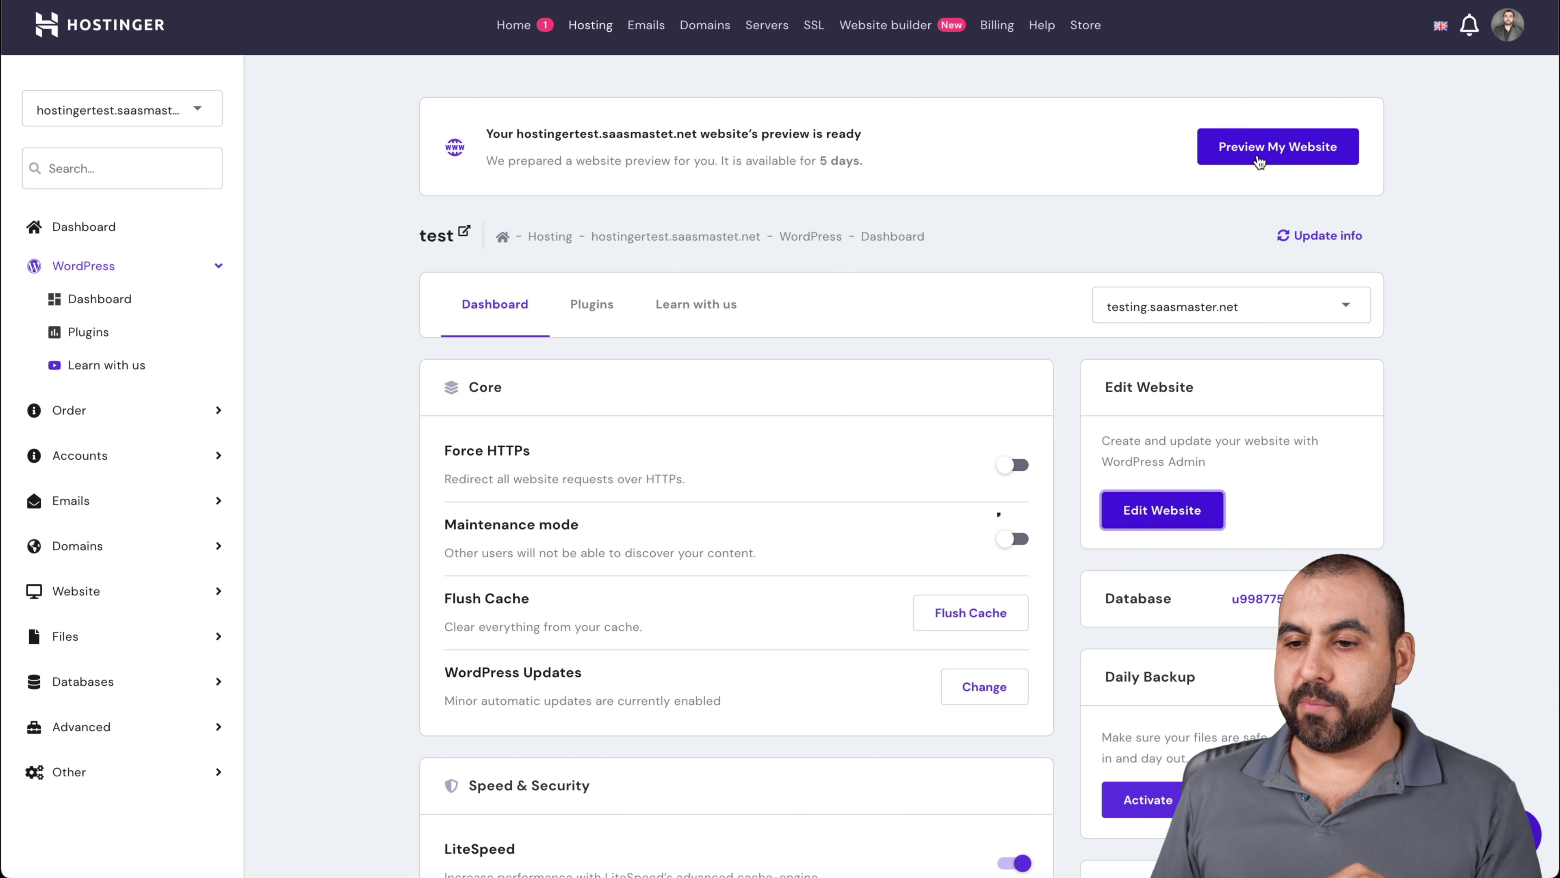
click(1259, 161)
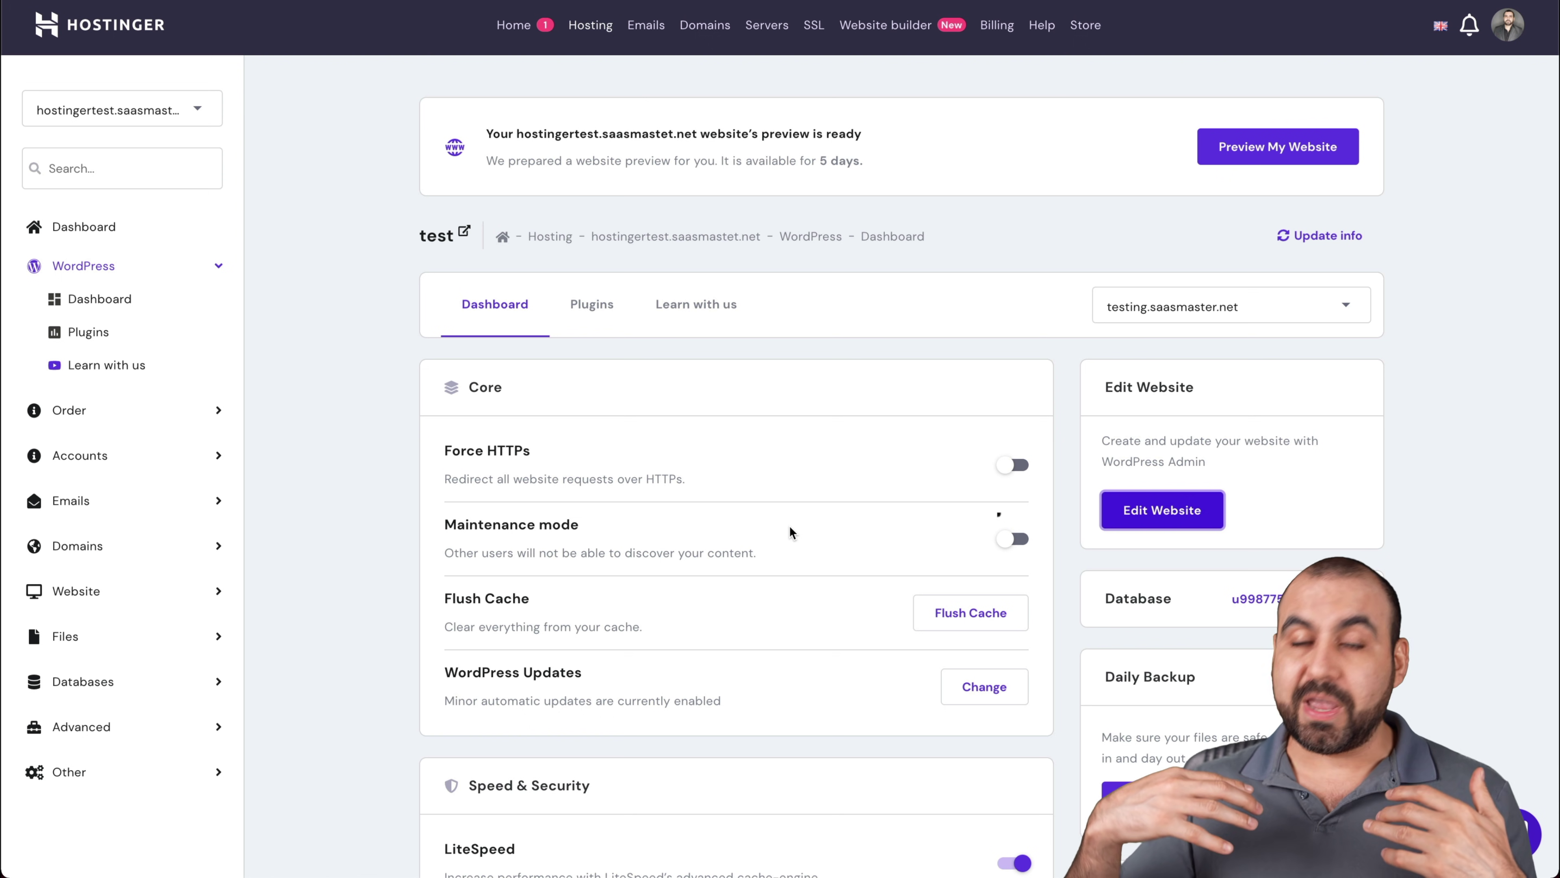
Scroll the WordPress dashboard and view the site's installed plugins
scroll(790, 527, down, 4)
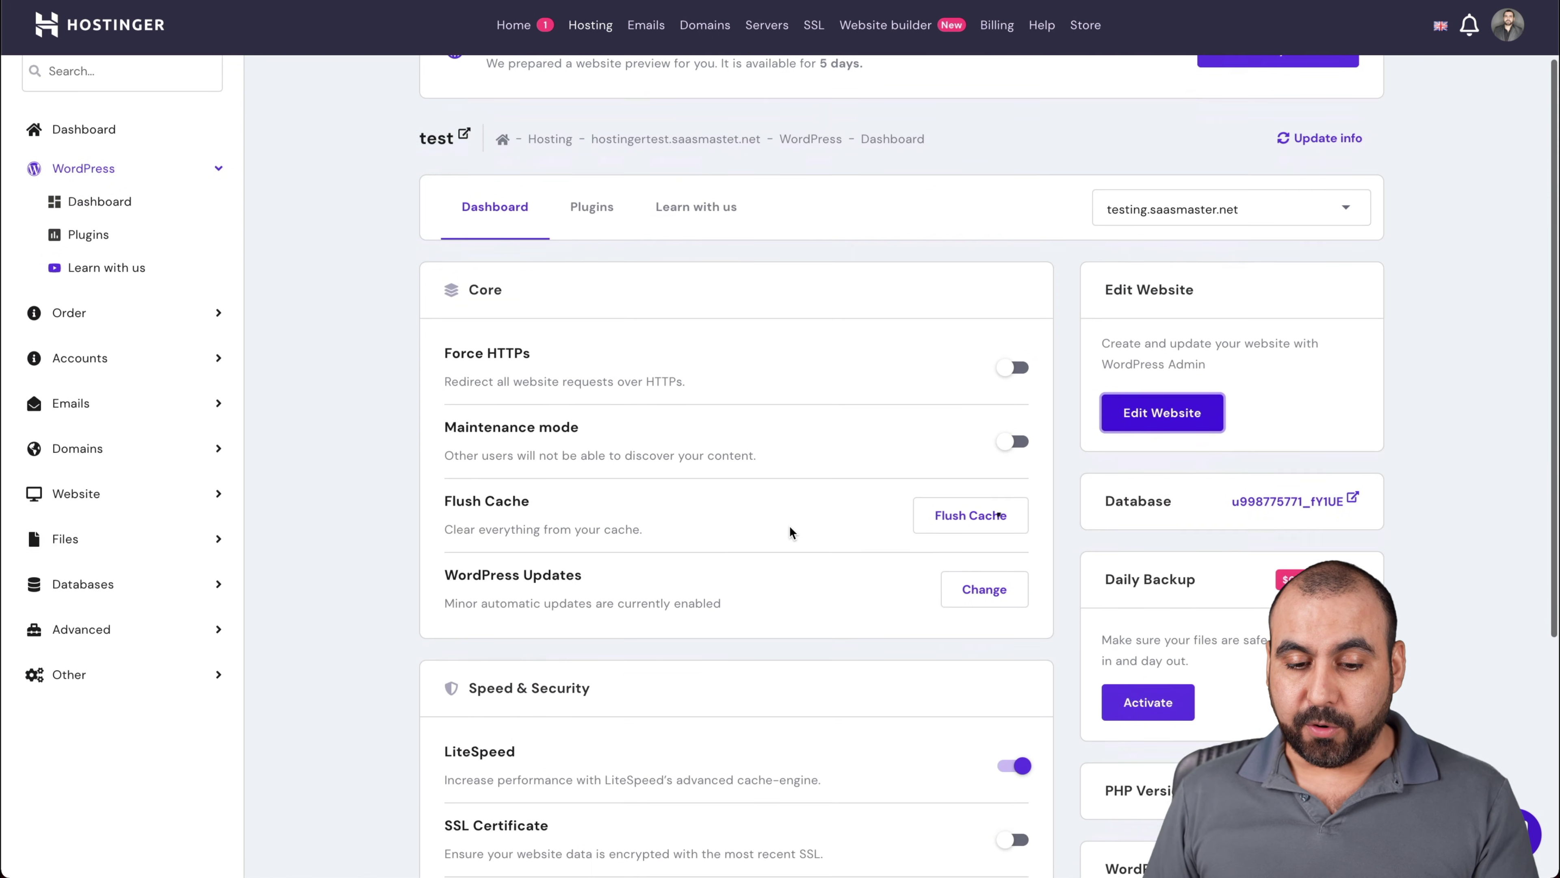
scroll(789, 525, down, 1)
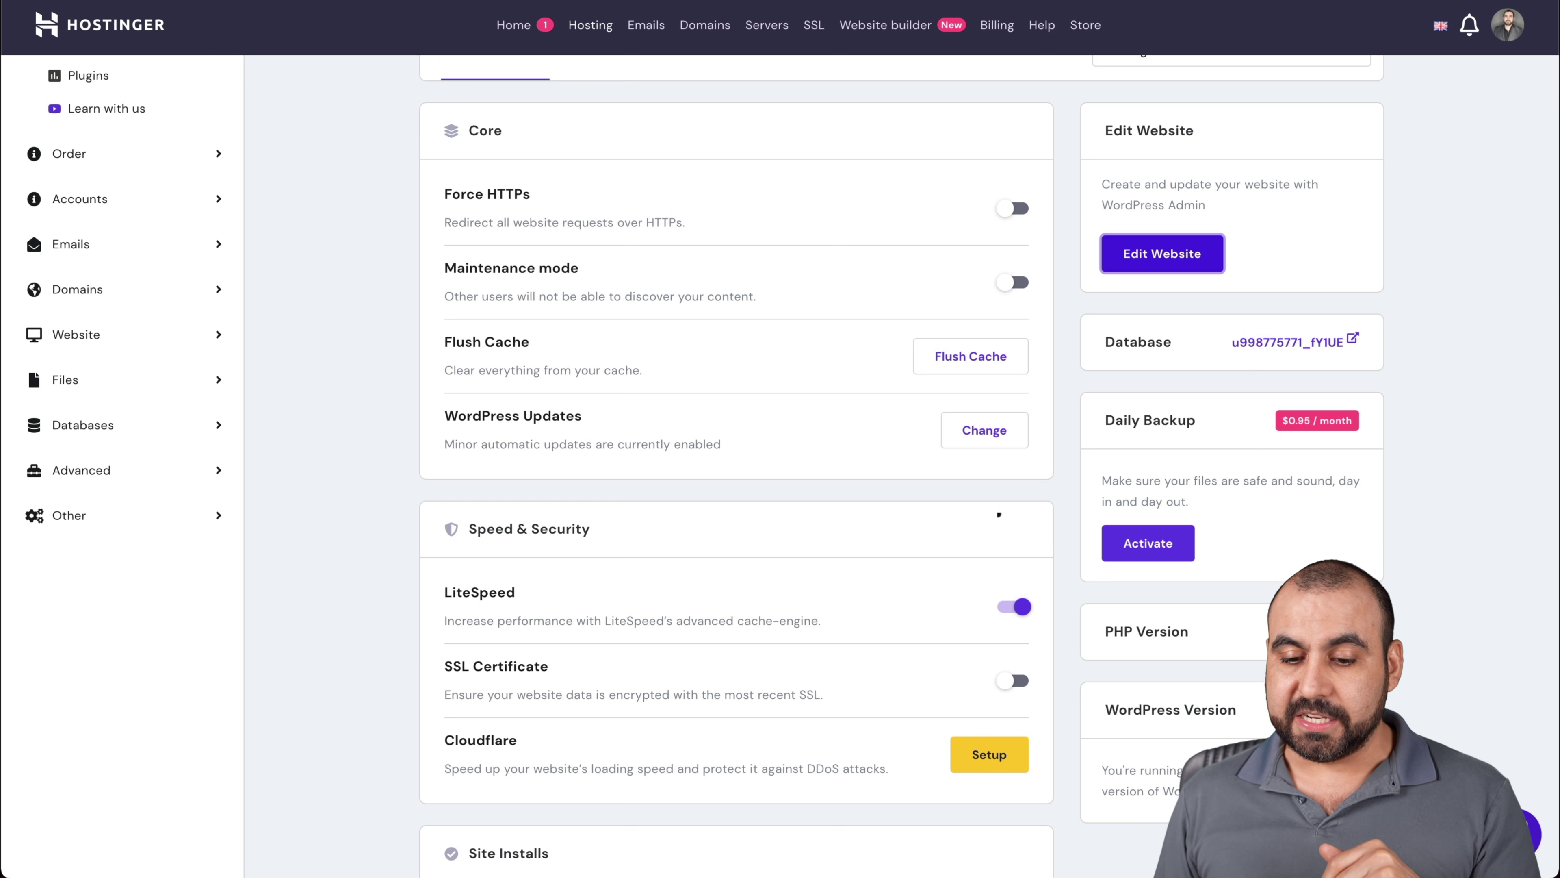
scroll(474, 657, down, 3)
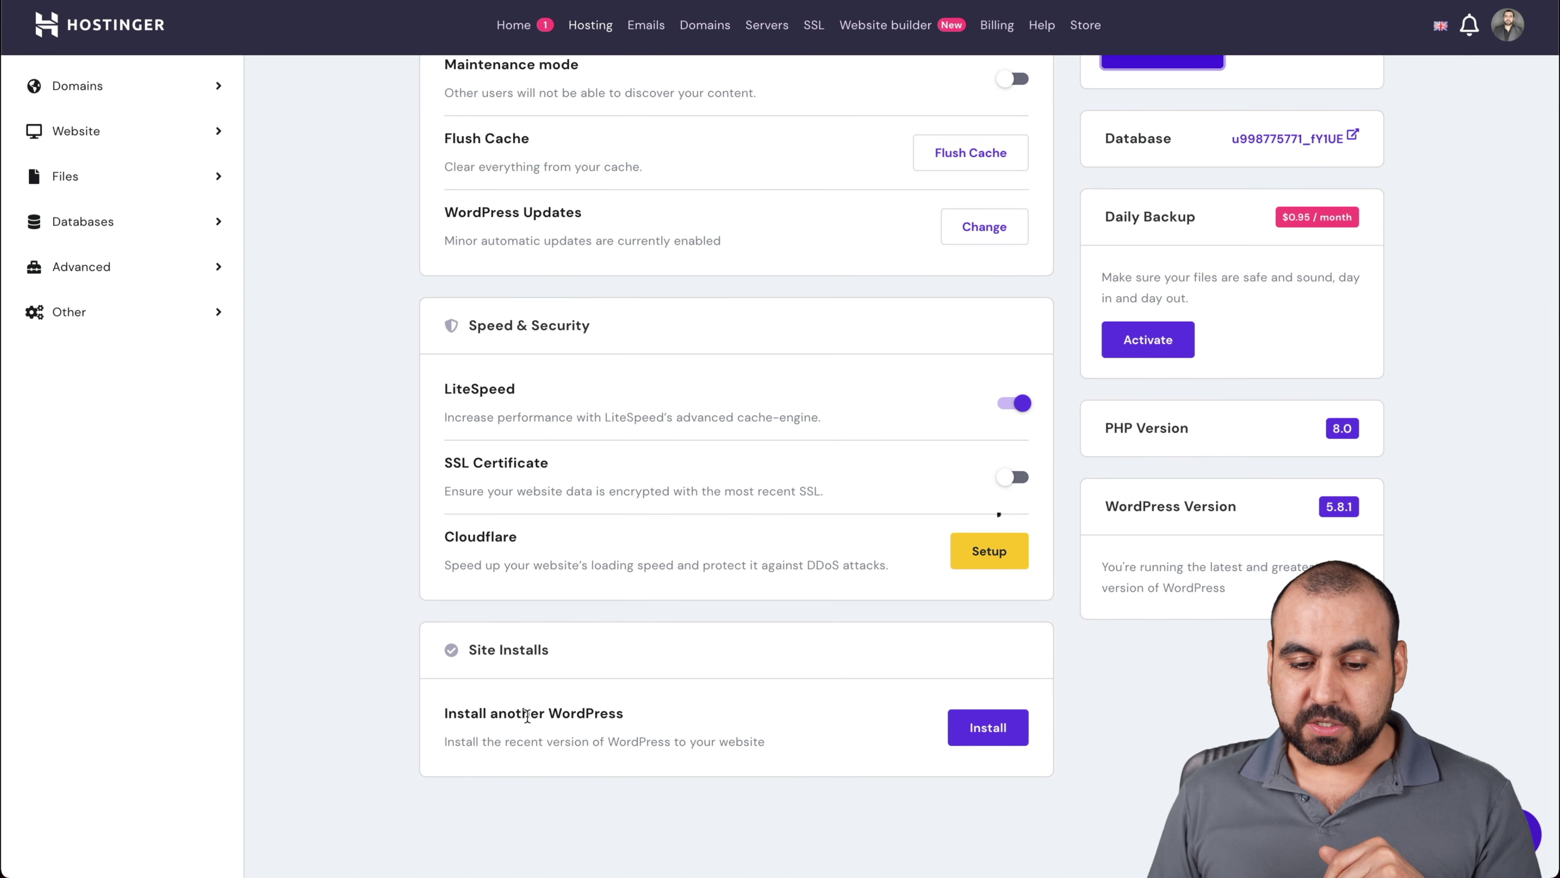
scroll(749, 741, up, 1)
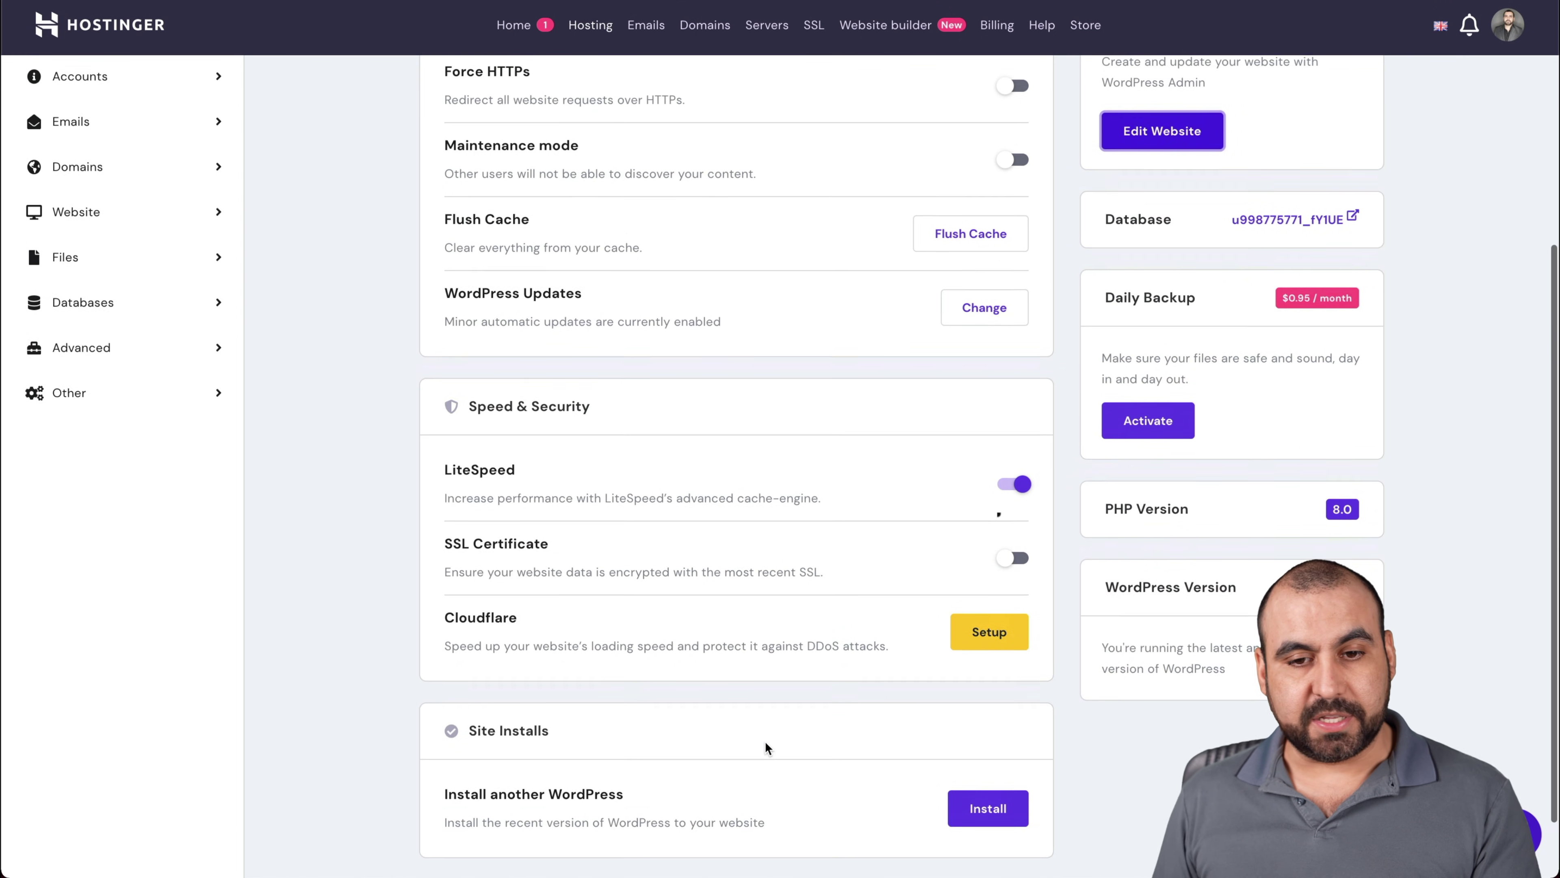
scroll(765, 741, up, 5)
click(592, 311)
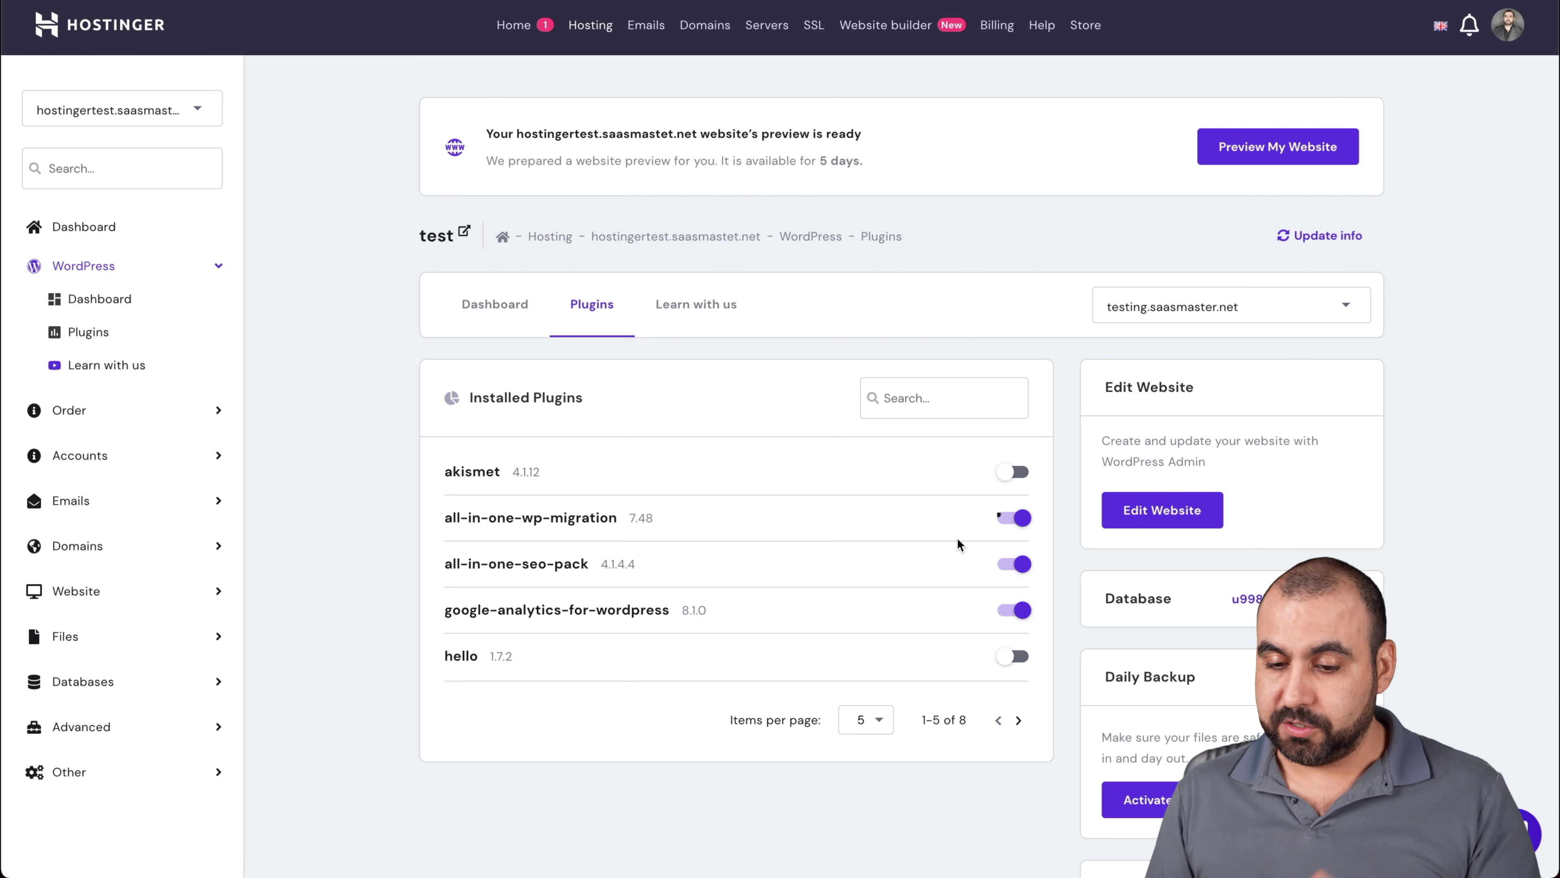
Browse the Learn with us tutorial videos, then return to the Hosting Account overview
click(691, 307)
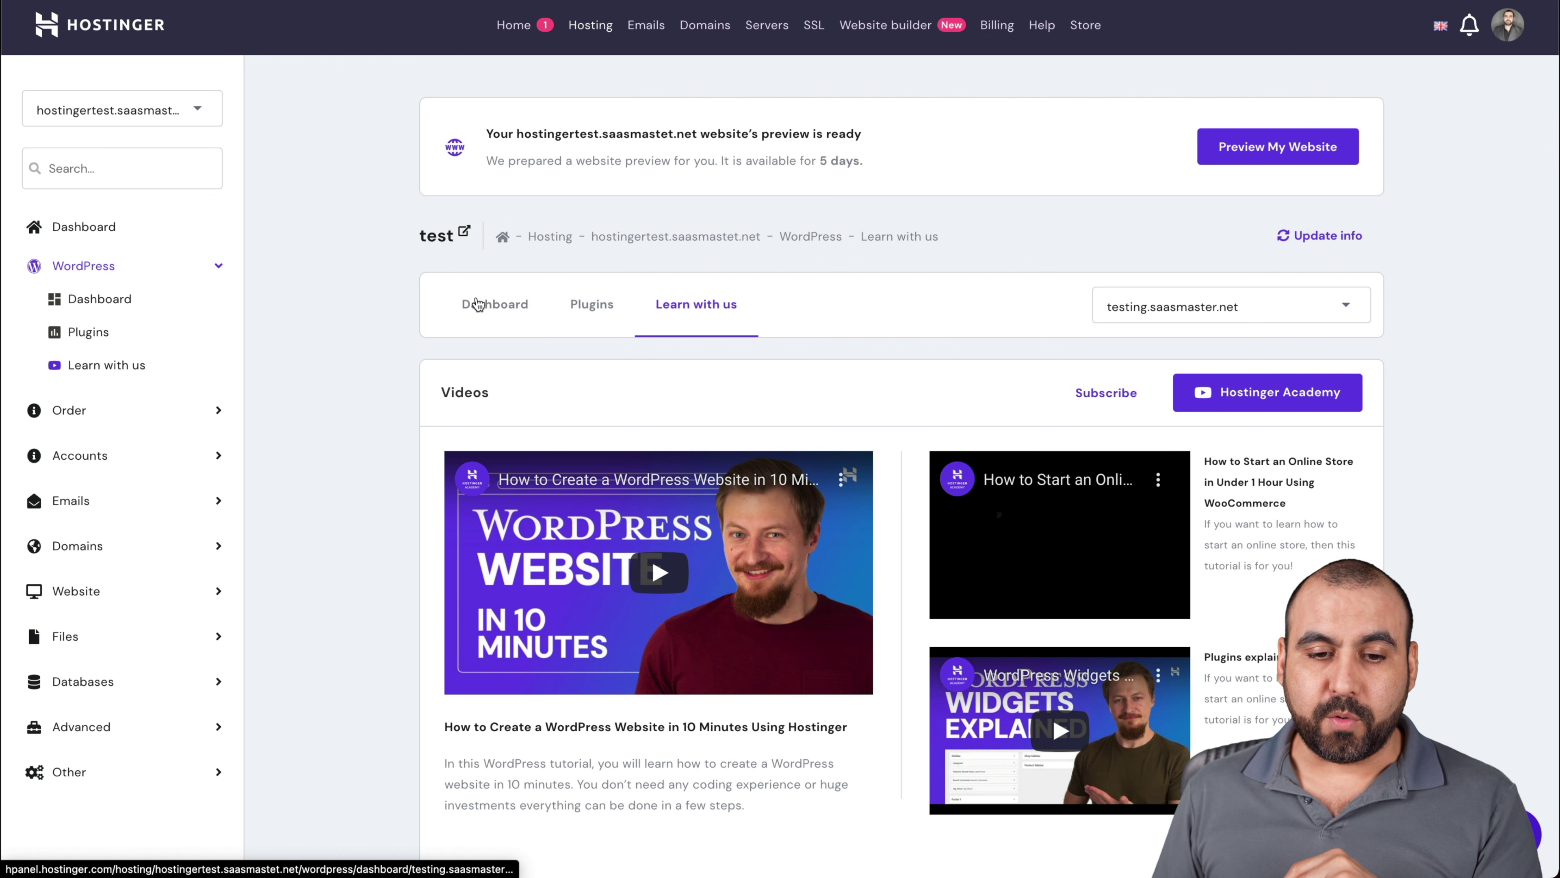
click(476, 304)
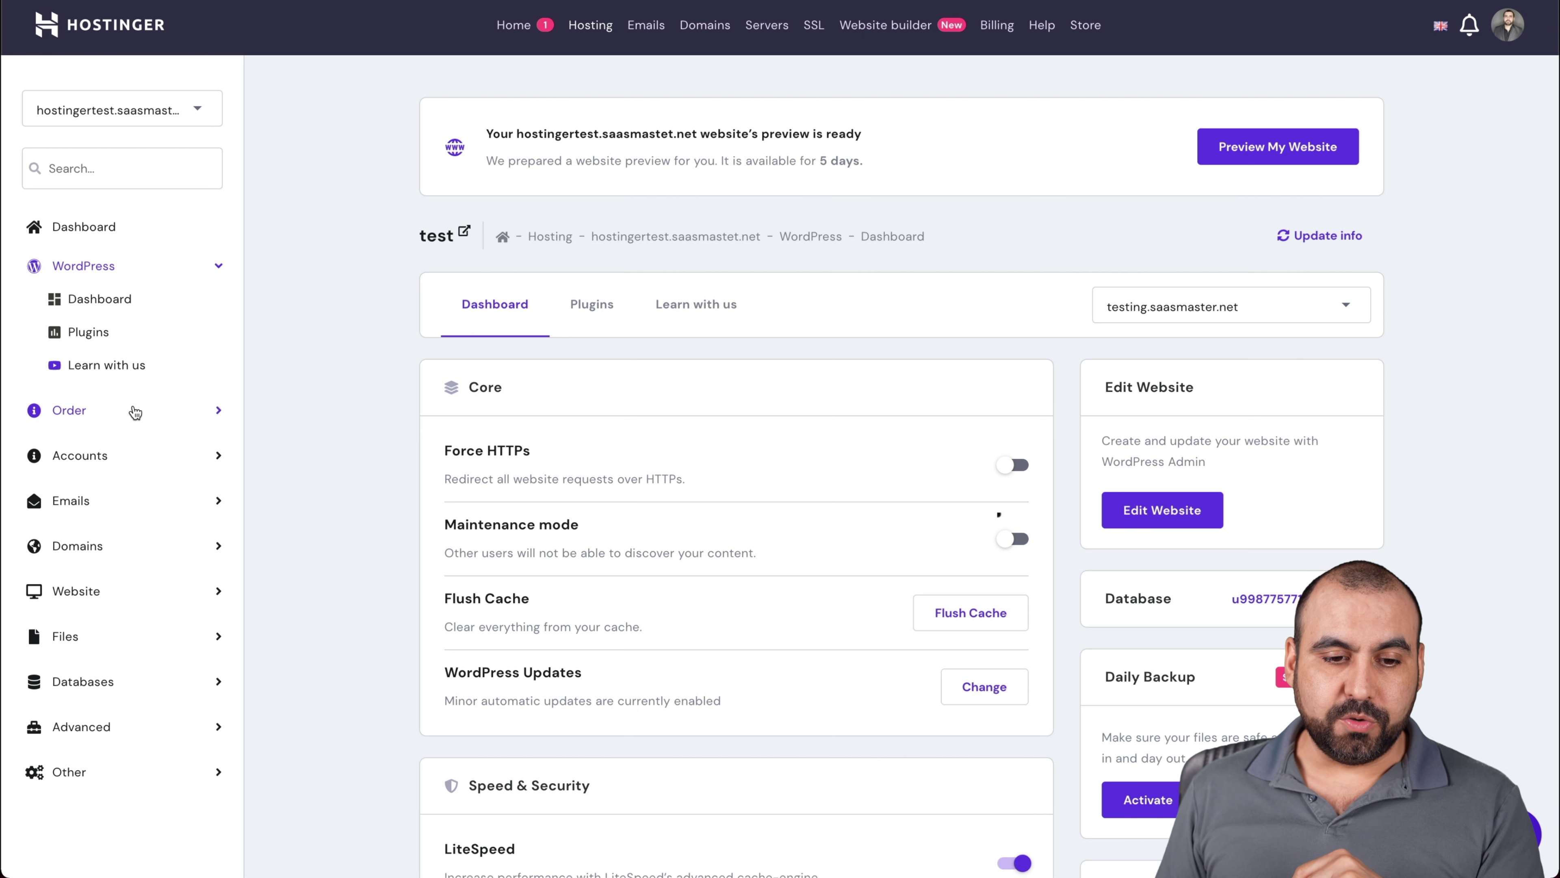
click(109, 234)
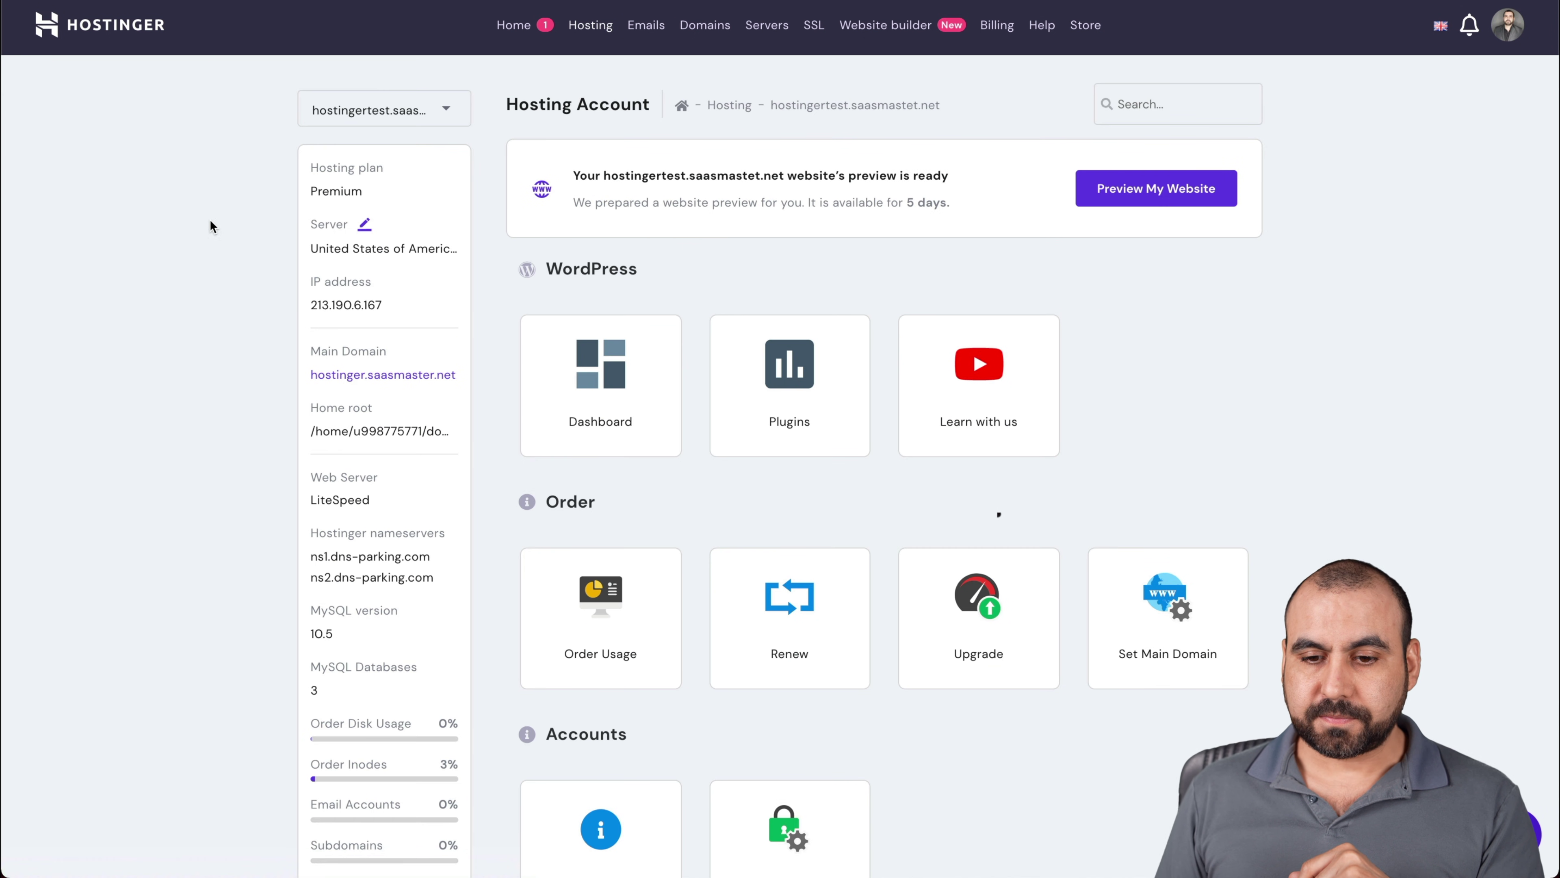
scroll(899, 489, down, 2)
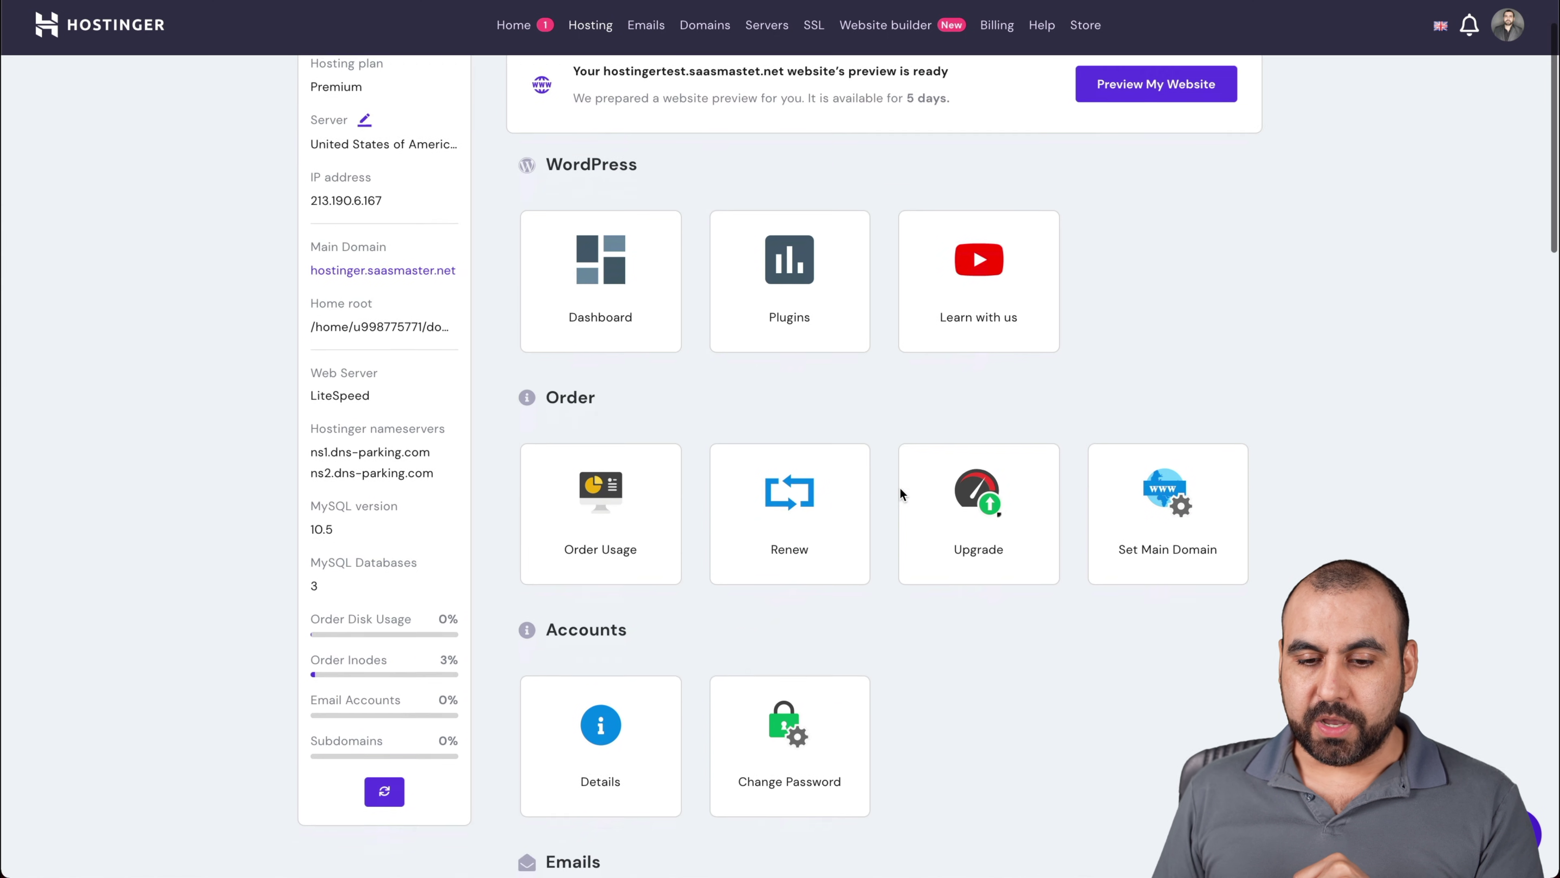
scroll(900, 487, down, 4)
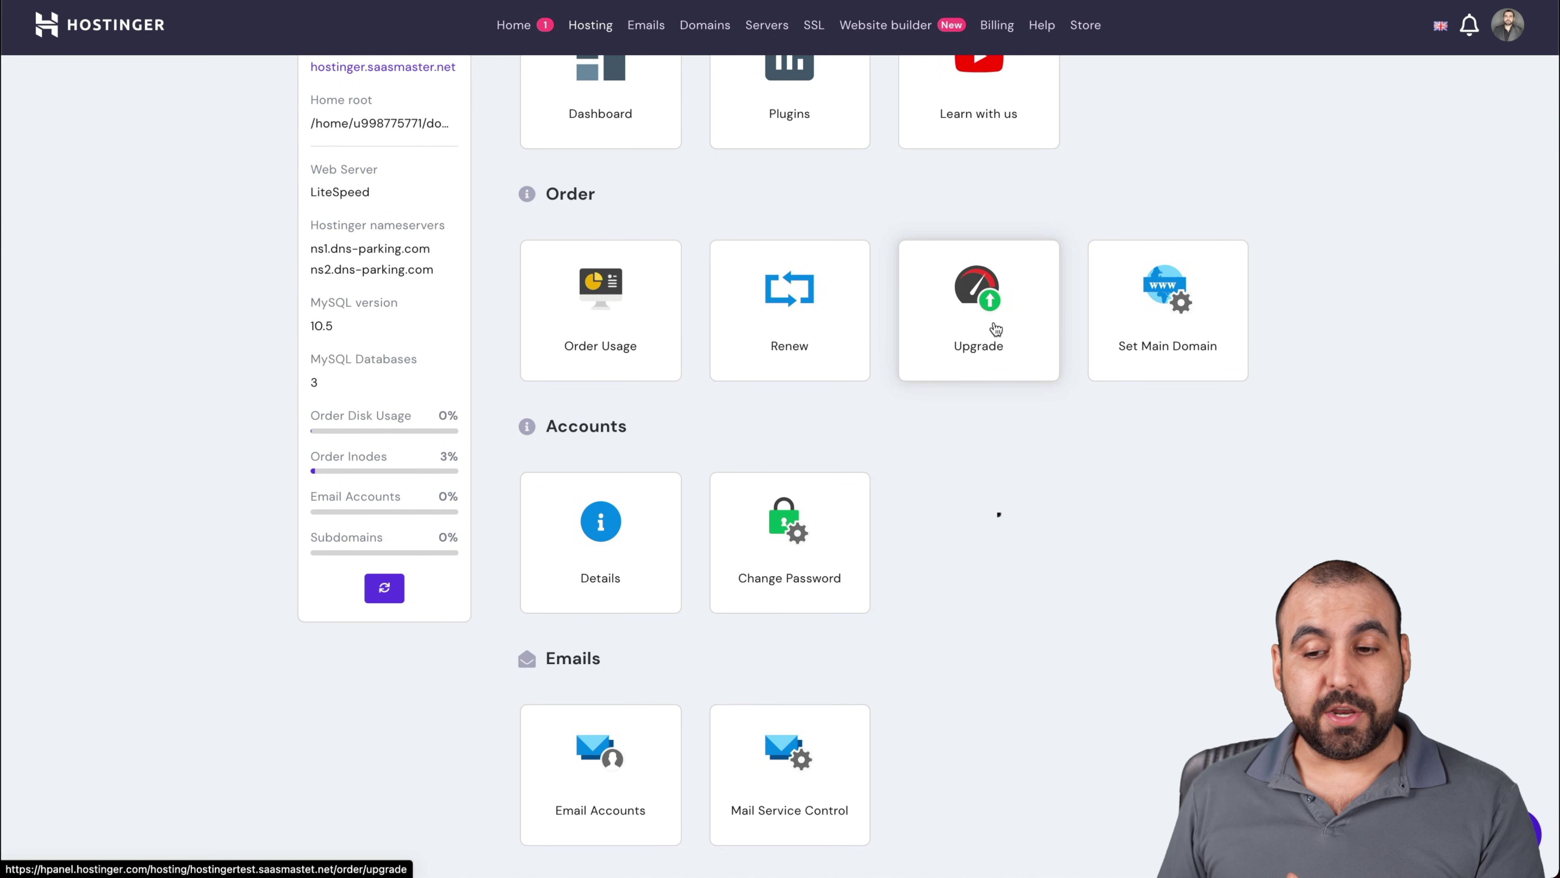
scroll(979, 454, down, 5)
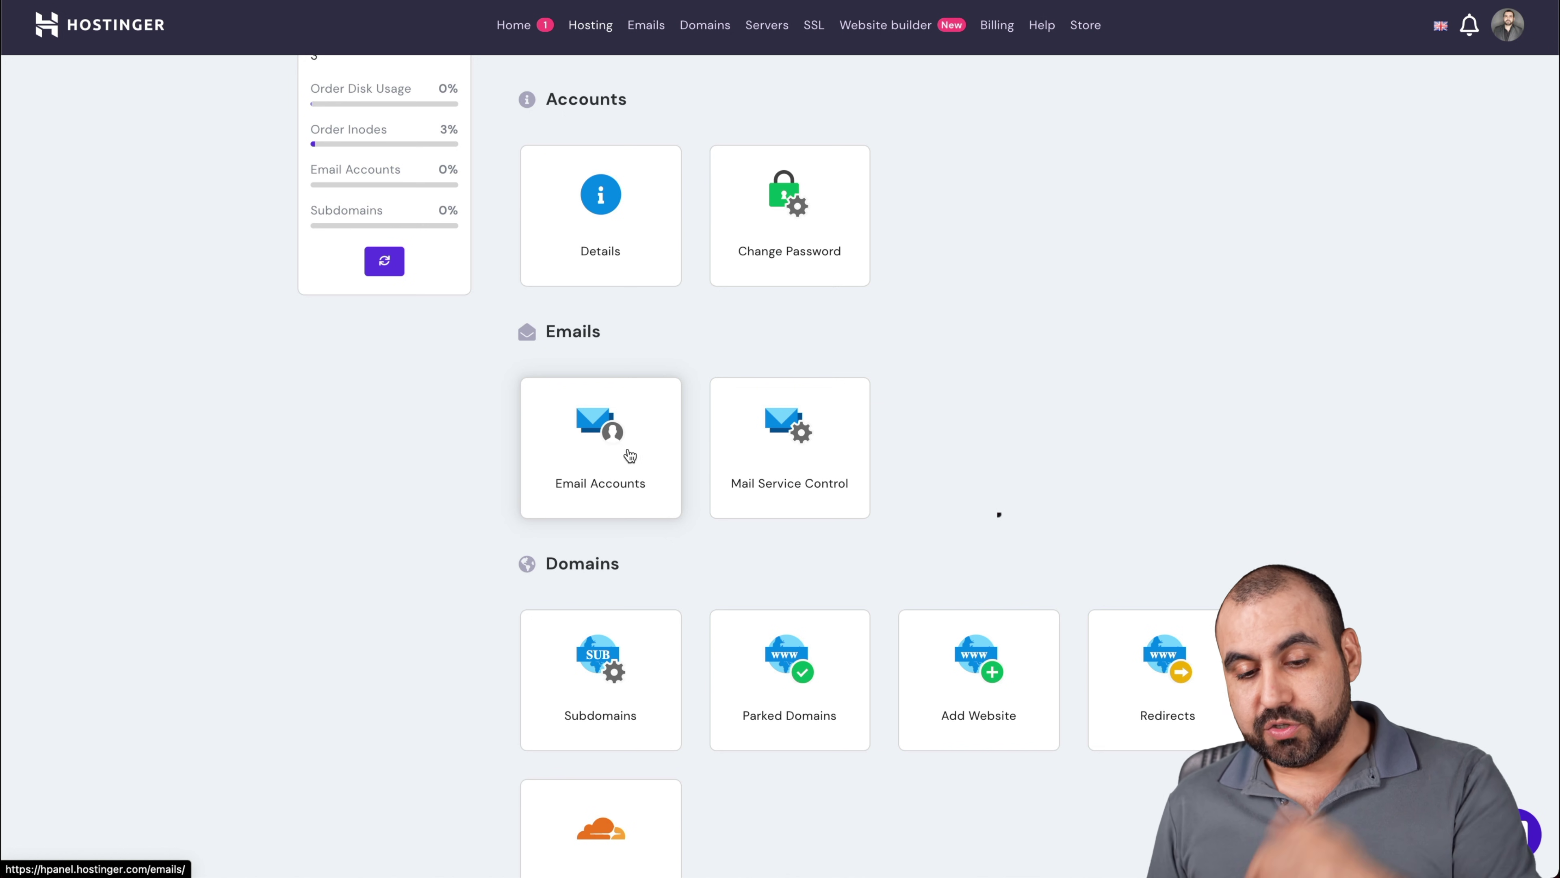
scroll(755, 488, down, 4)
scroll(754, 491, down, 3)
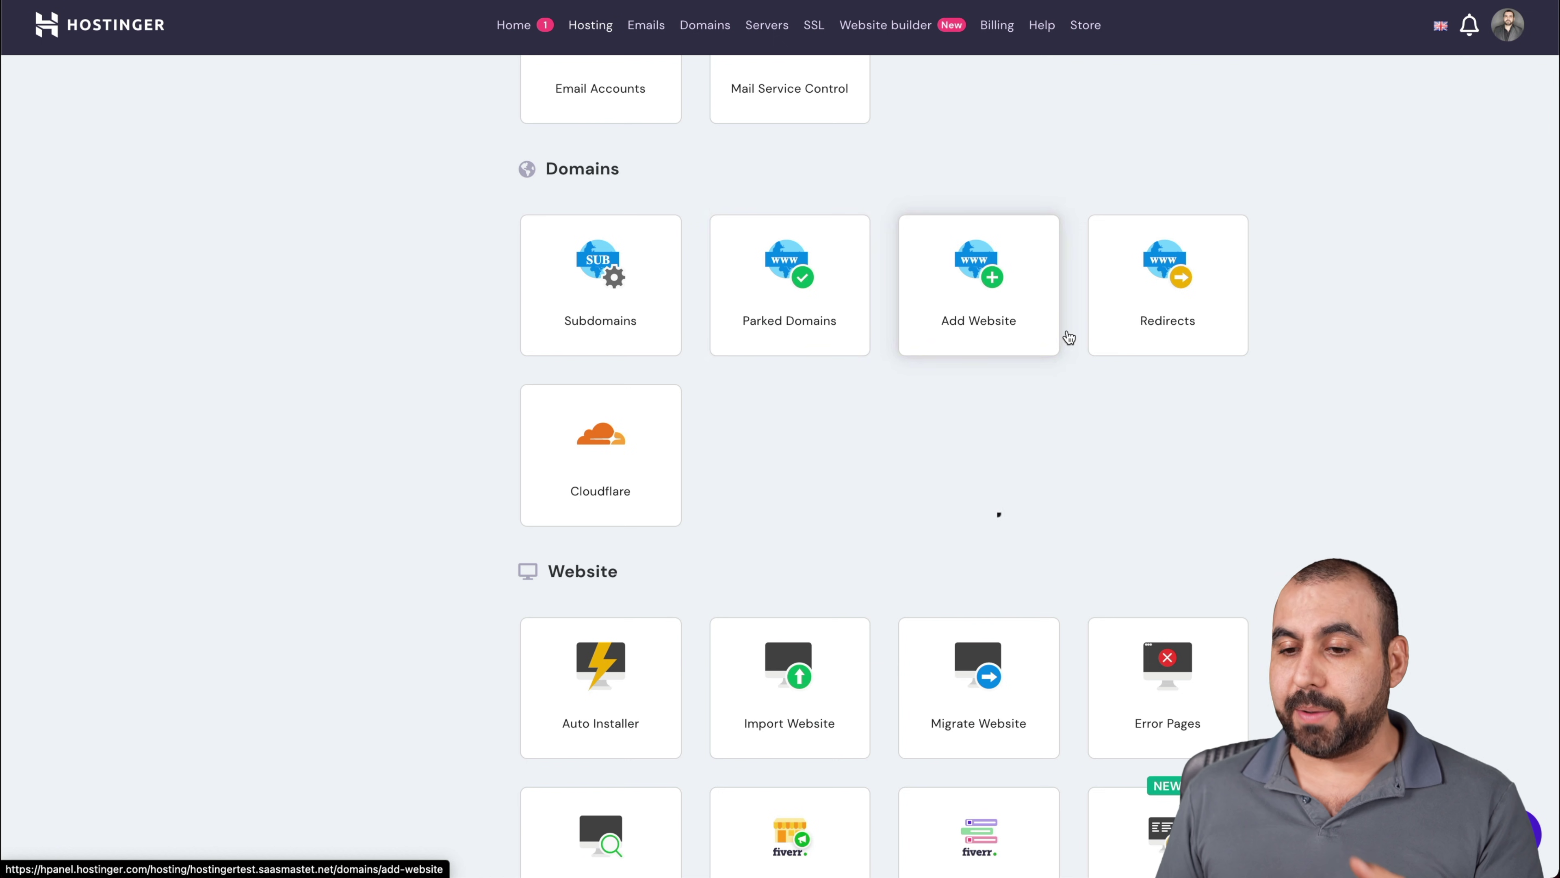
scroll(915, 485, down, 5)
scroll(914, 478, down, 2)
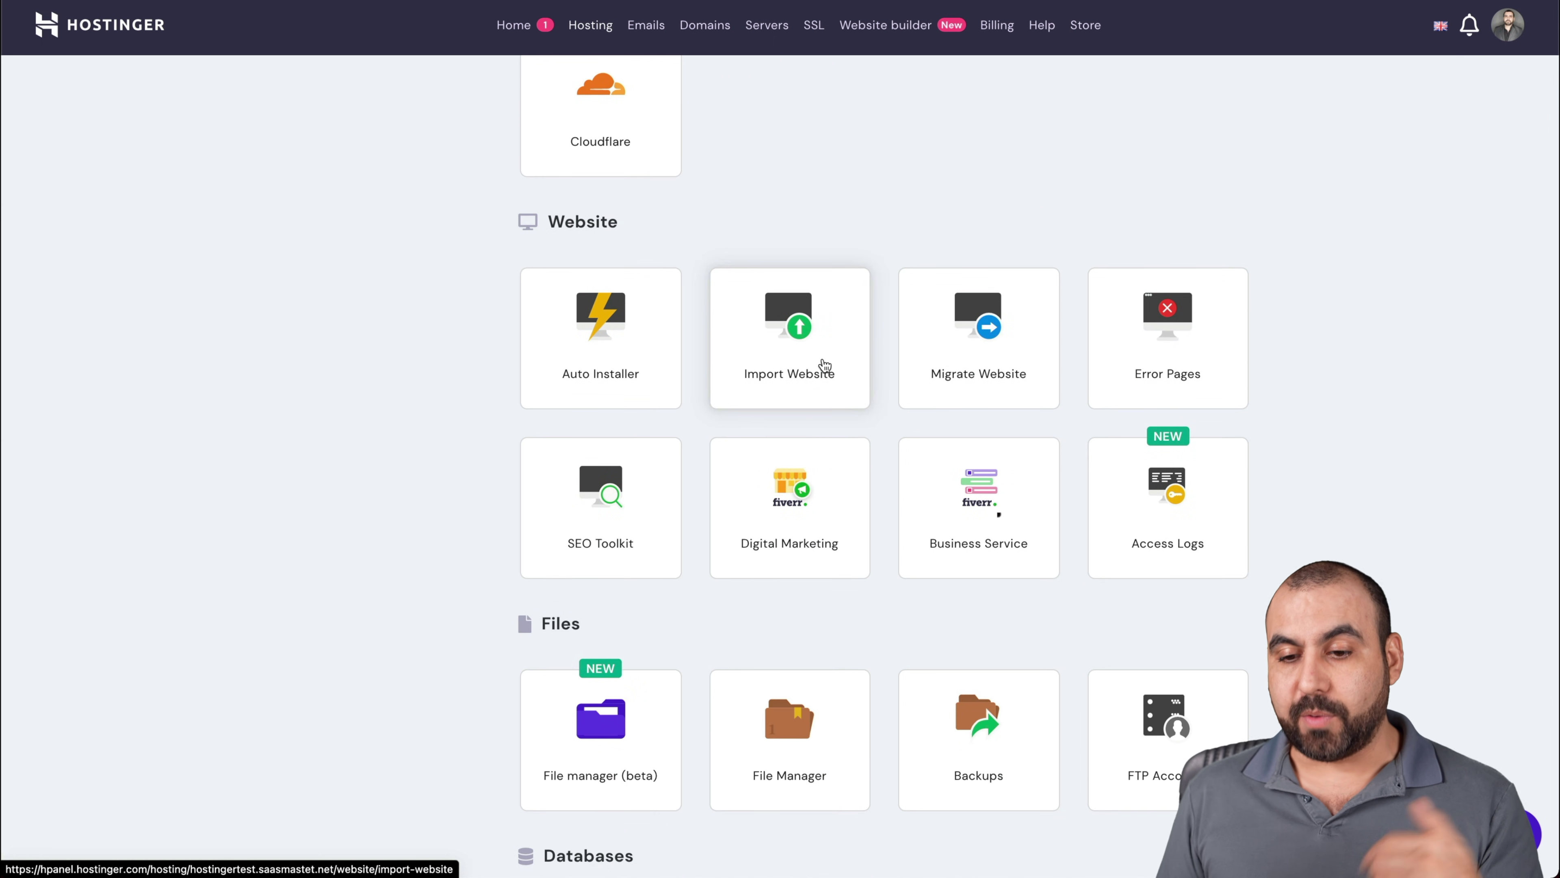
scroll(962, 349, down, 1)
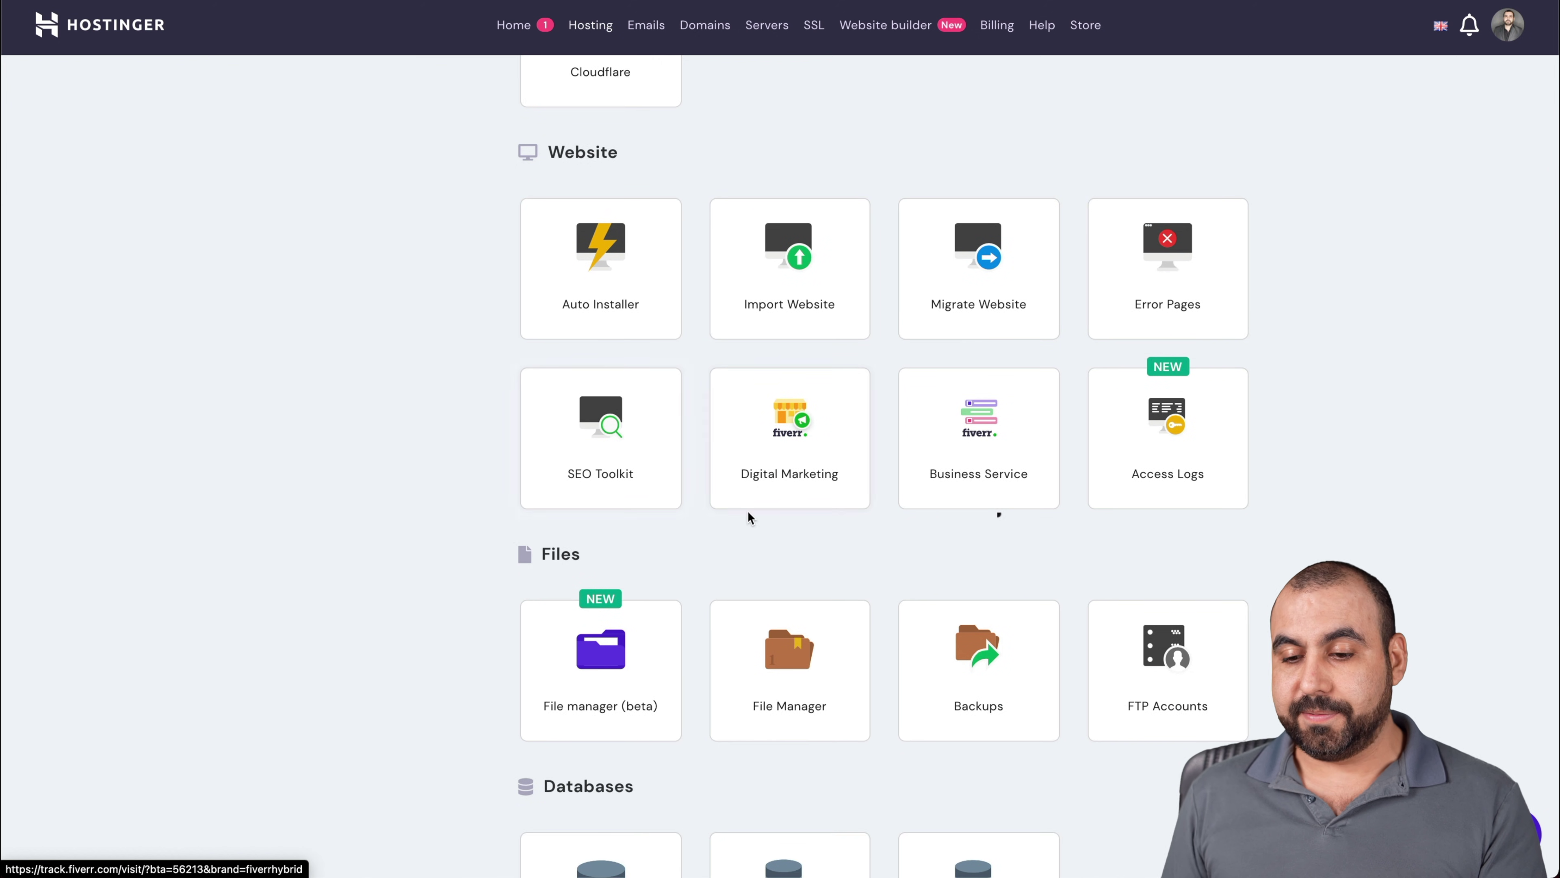
scroll(622, 528, down, 3)
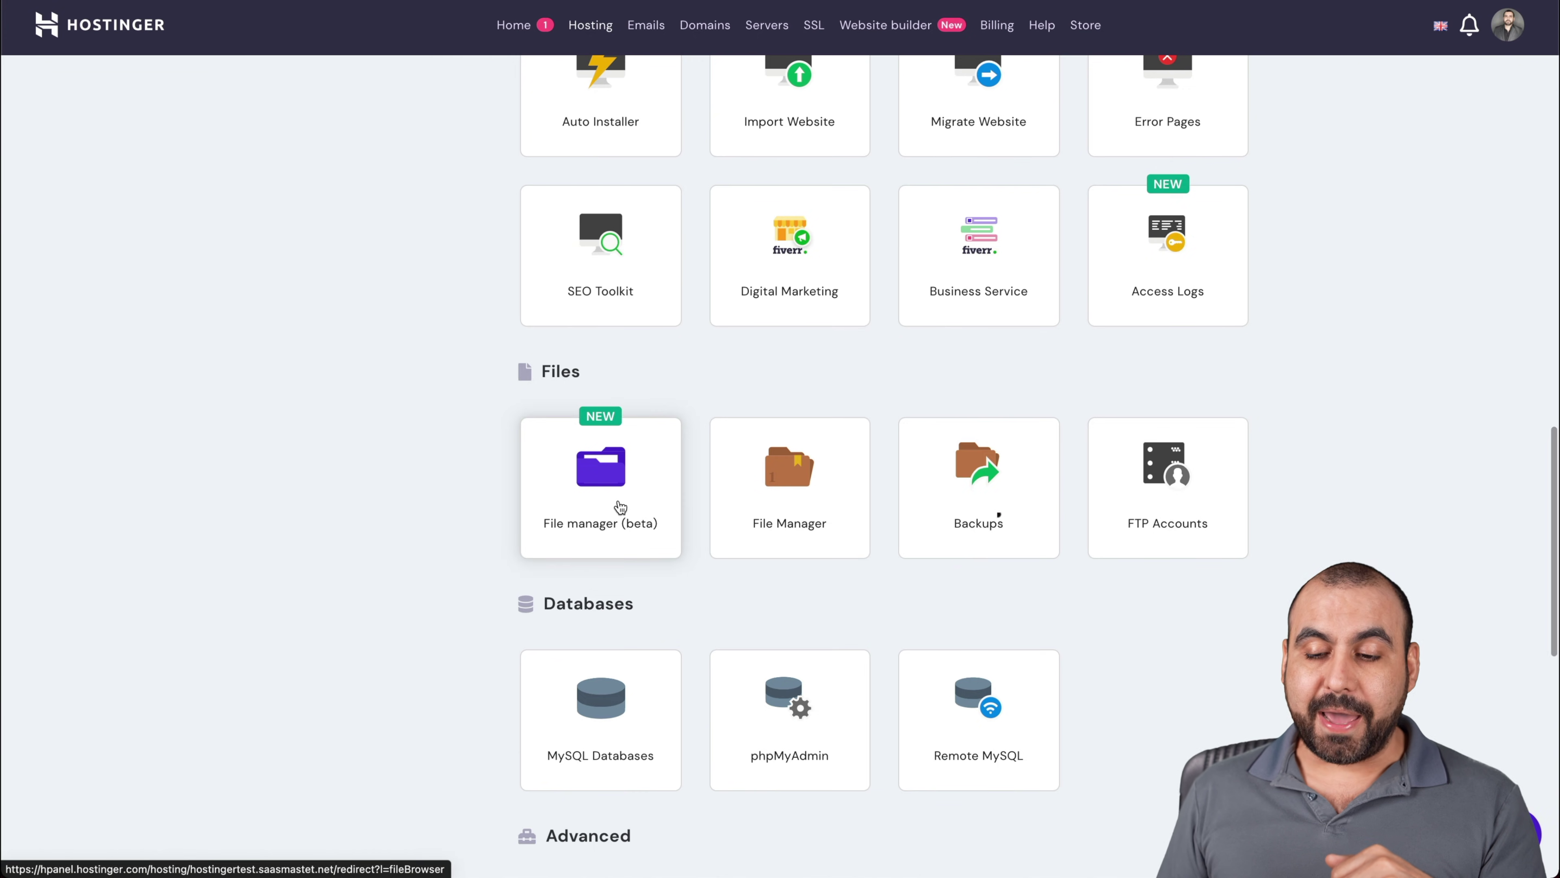
click(622, 528)
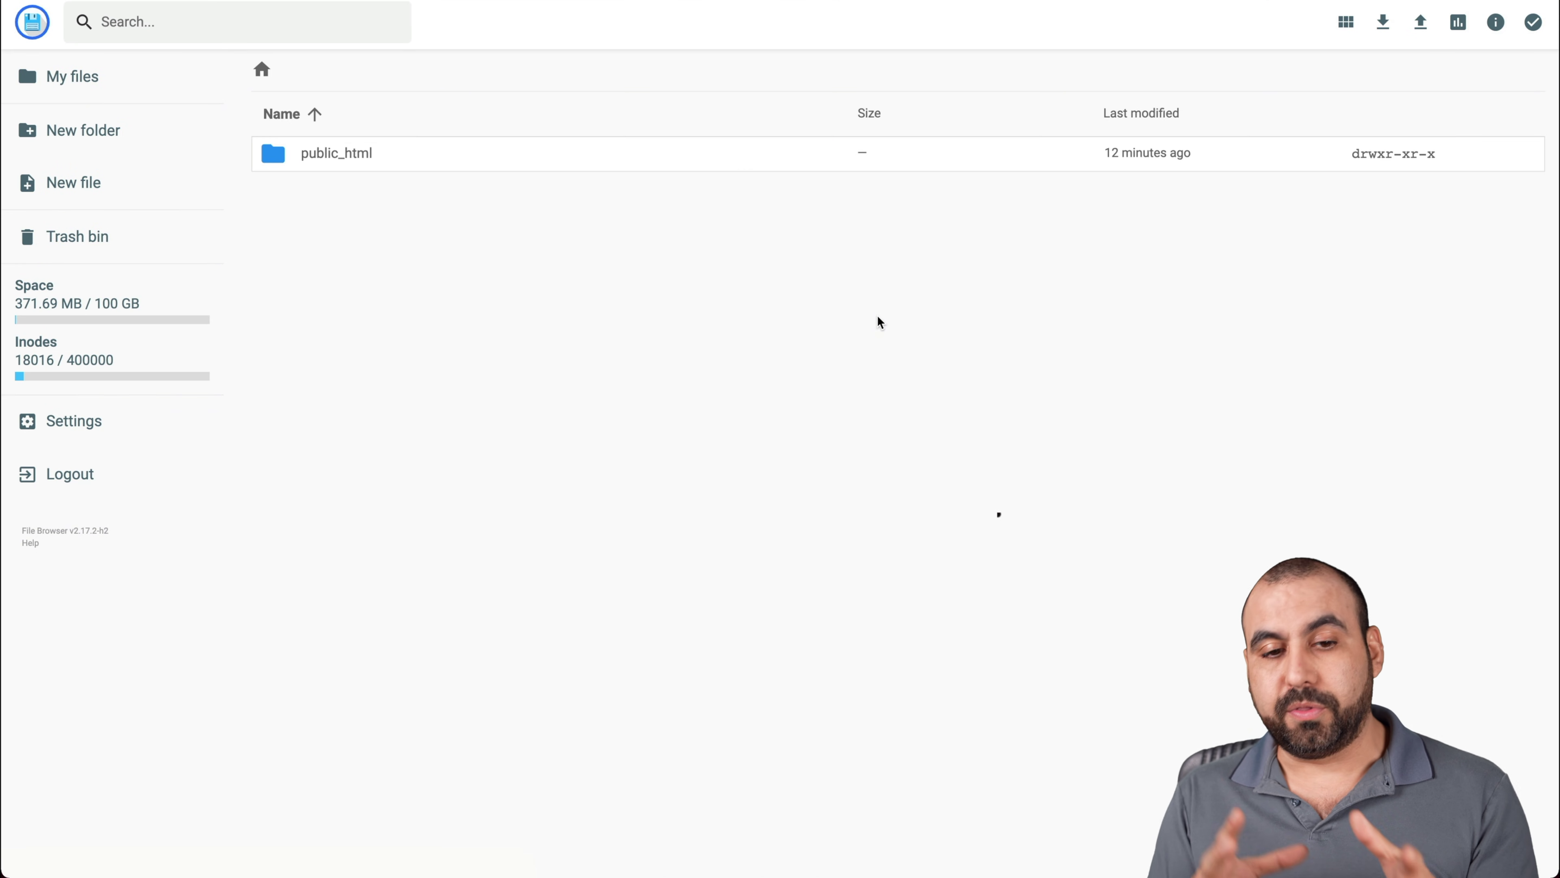
click(356, 155)
click(310, 154)
double_click(310, 155)
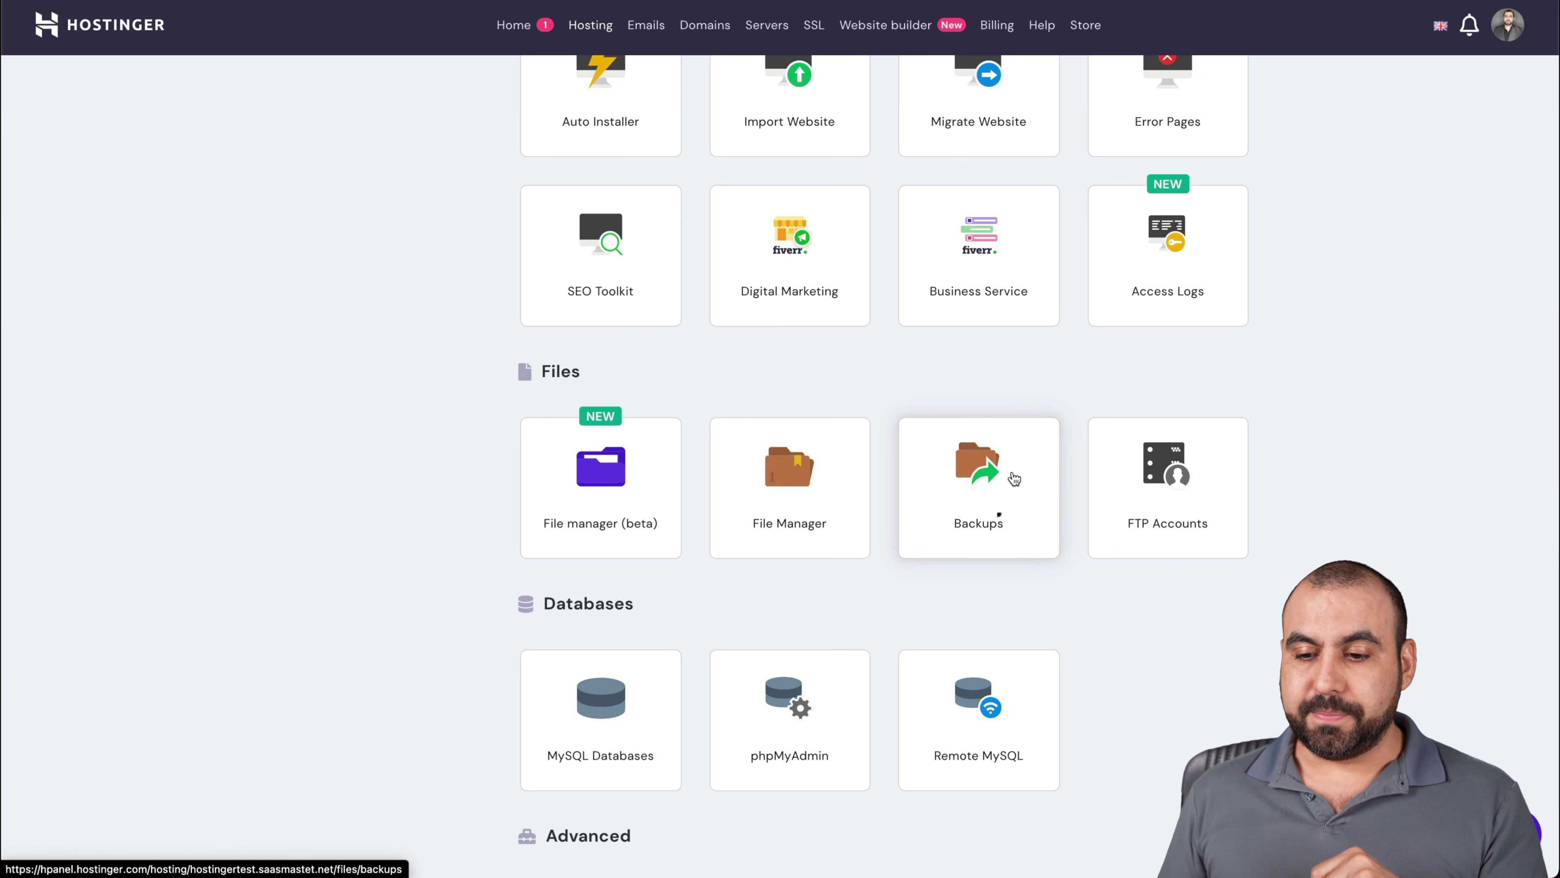
scroll(1195, 582, down, 3)
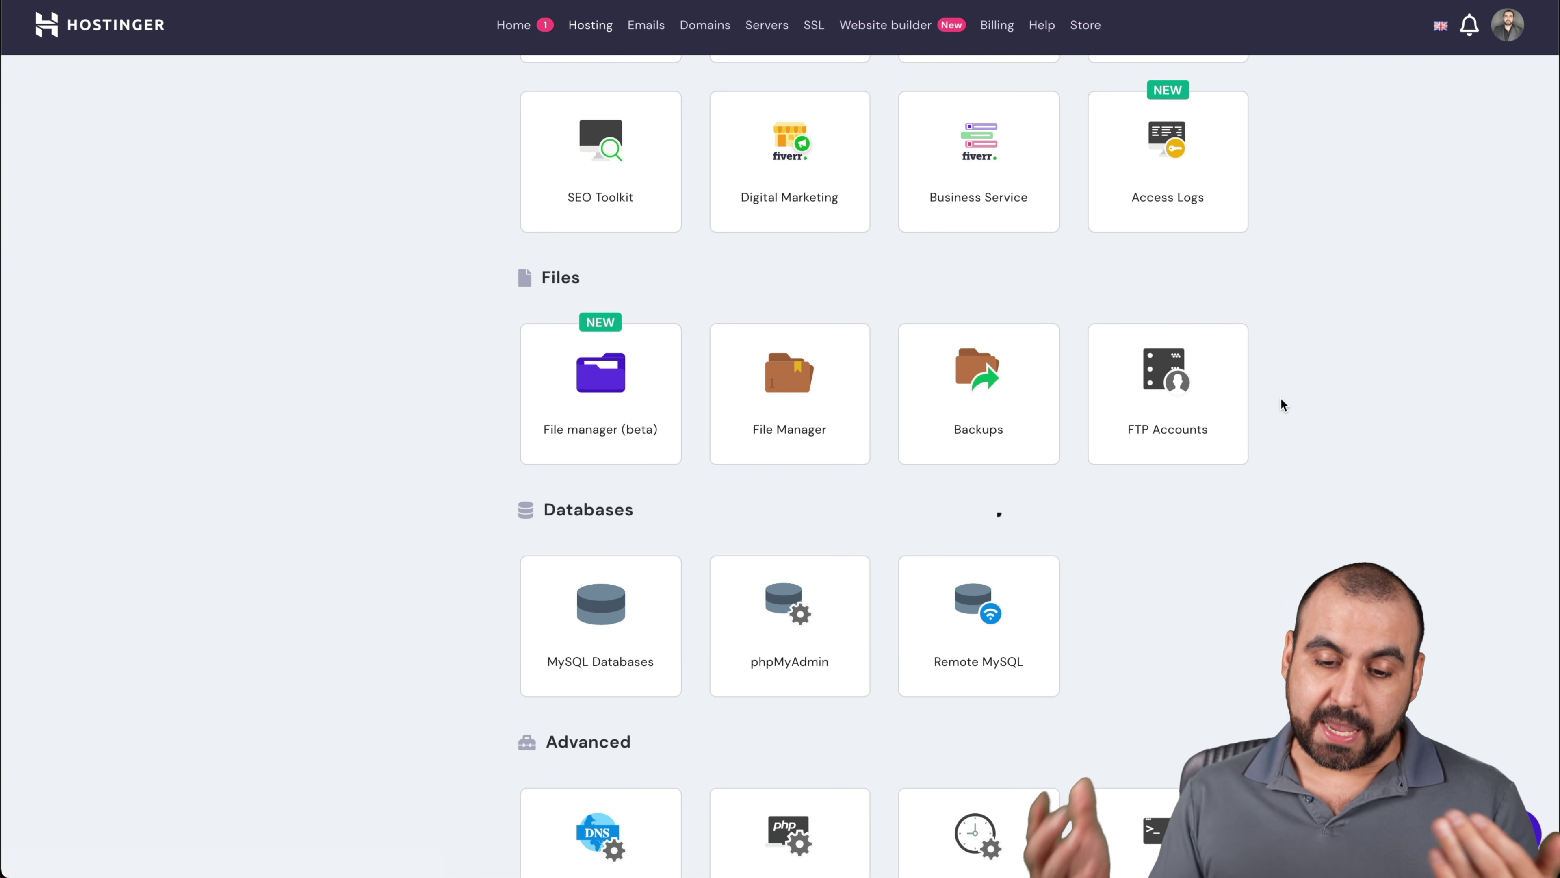
scroll(1280, 400, down, 5)
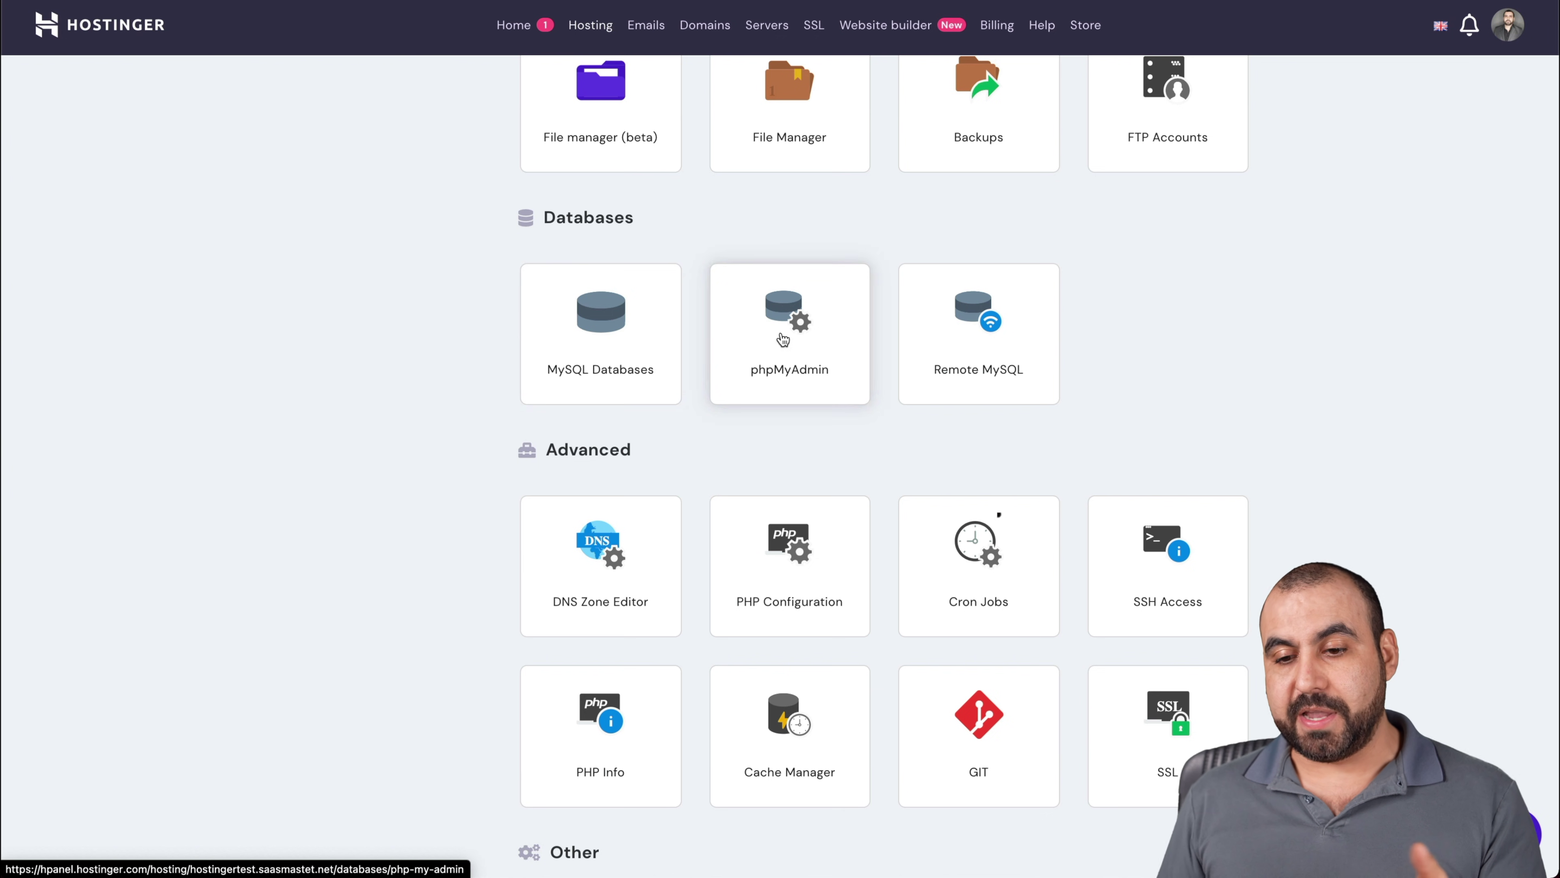
click(792, 339)
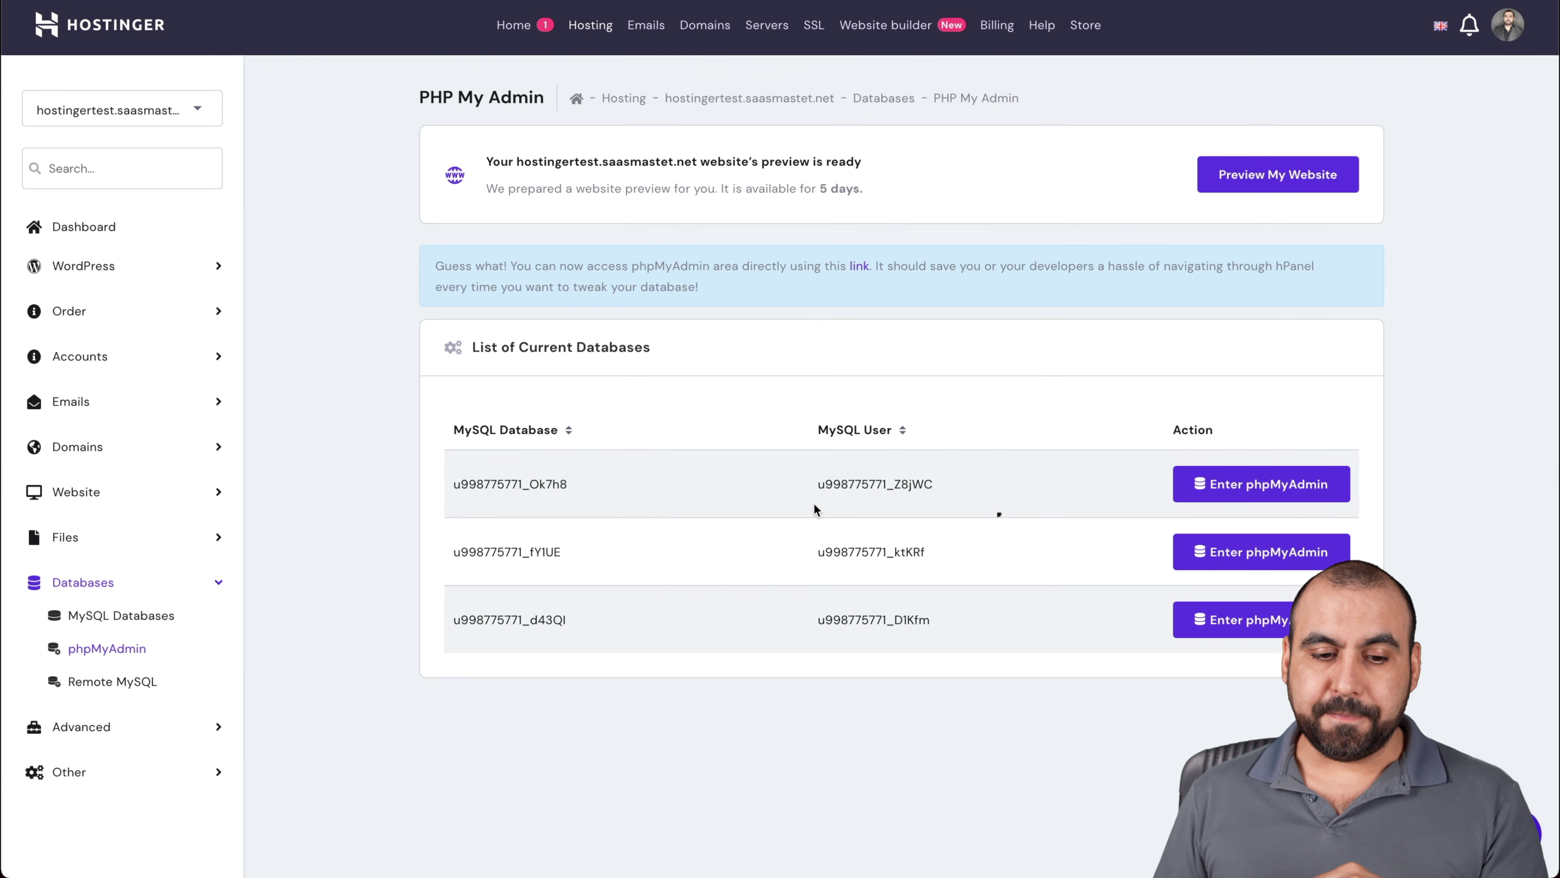
key(alt+Left)
scroll(1105, 541, down, 15)
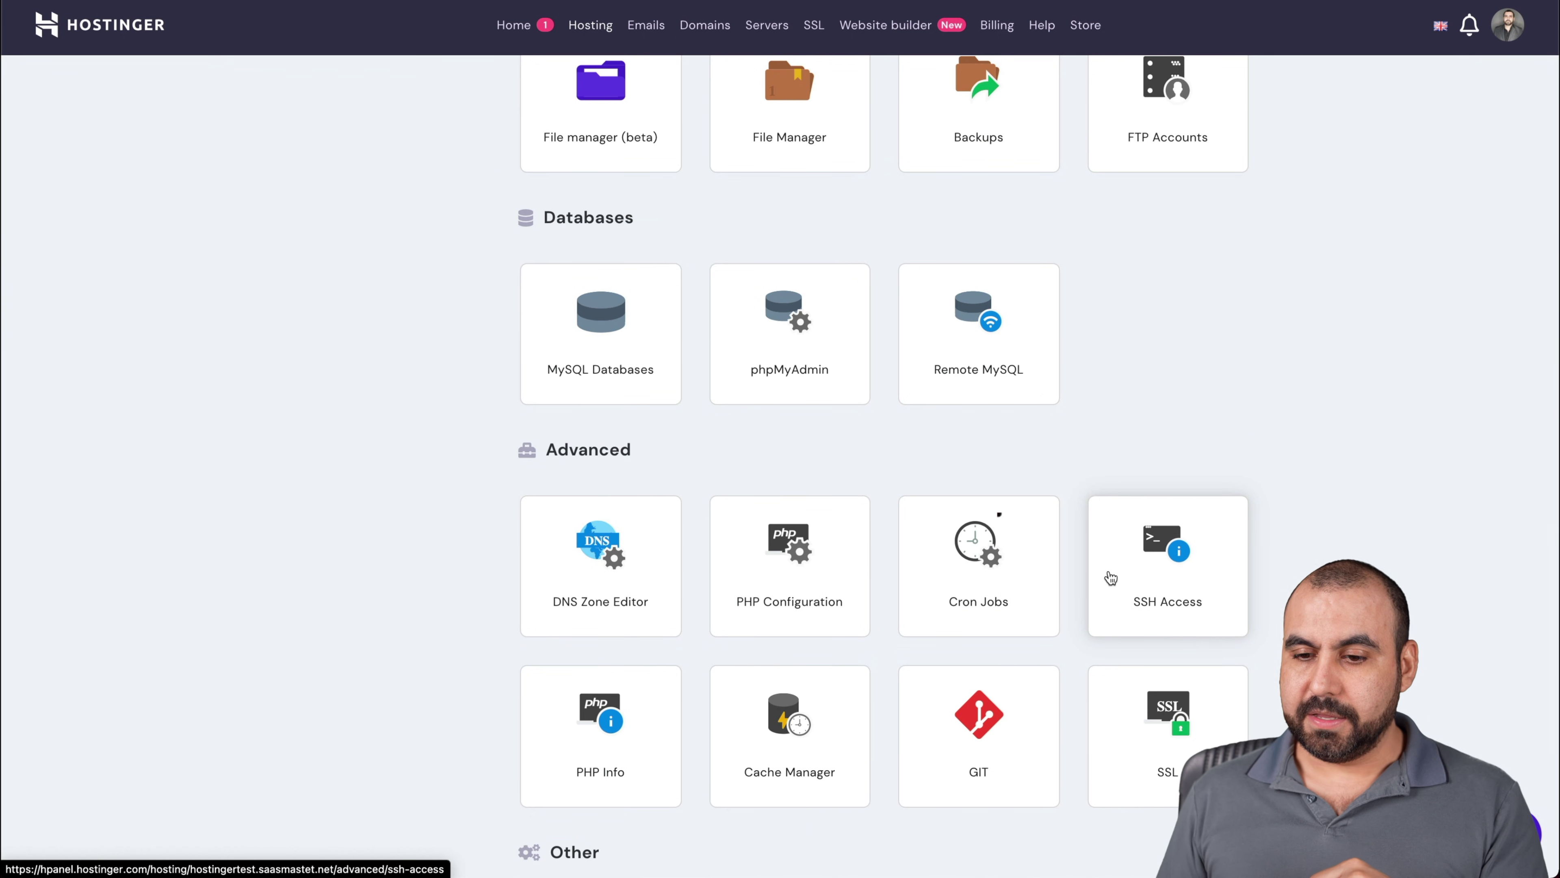
scroll(974, 422, down, 3)
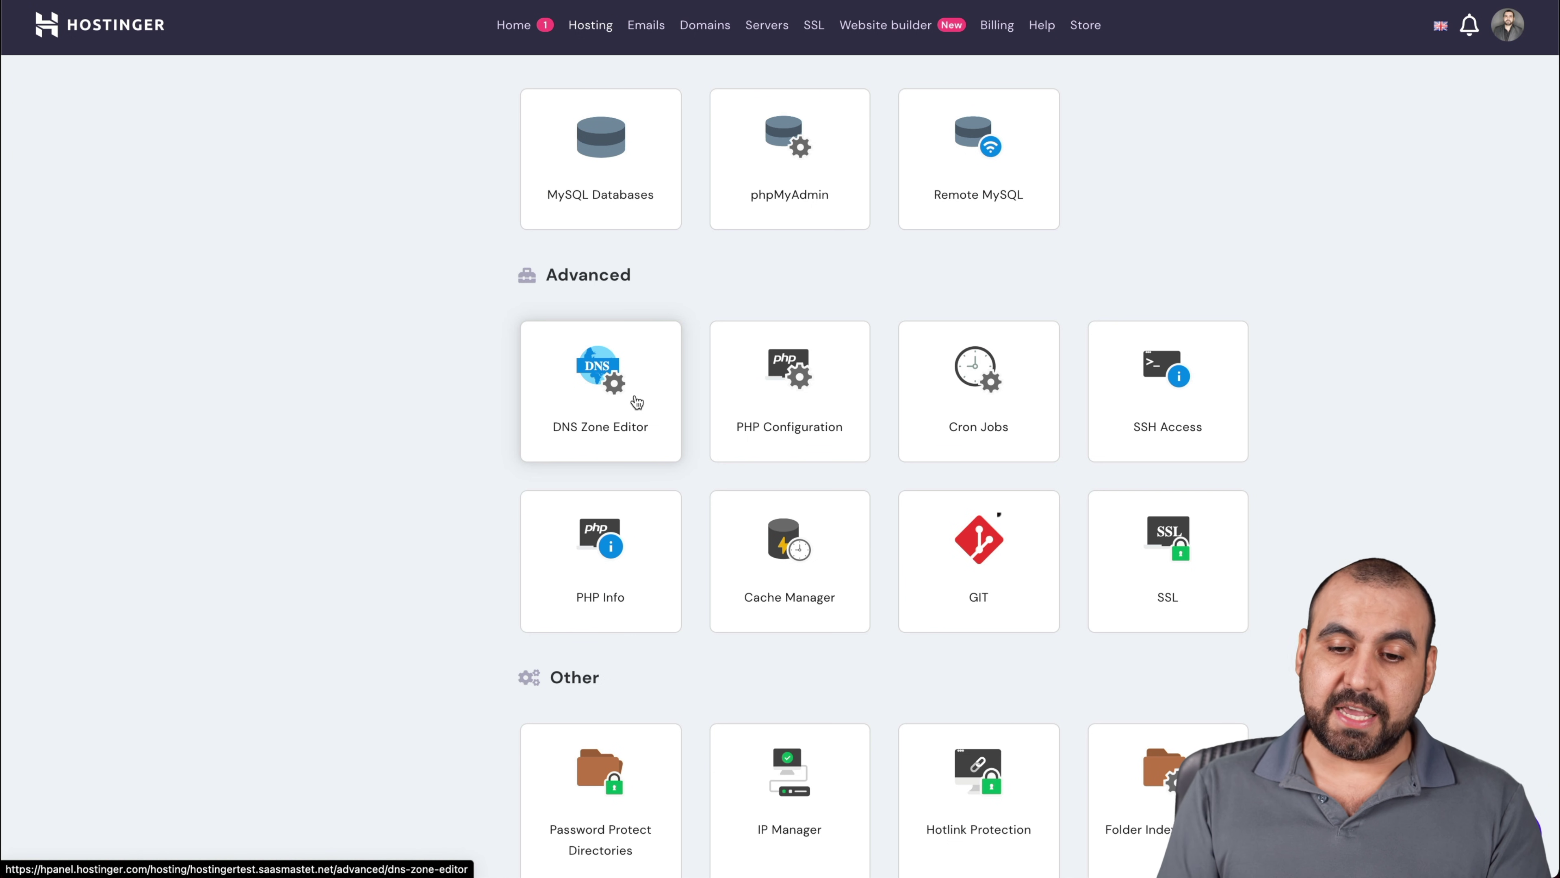
click(822, 386)
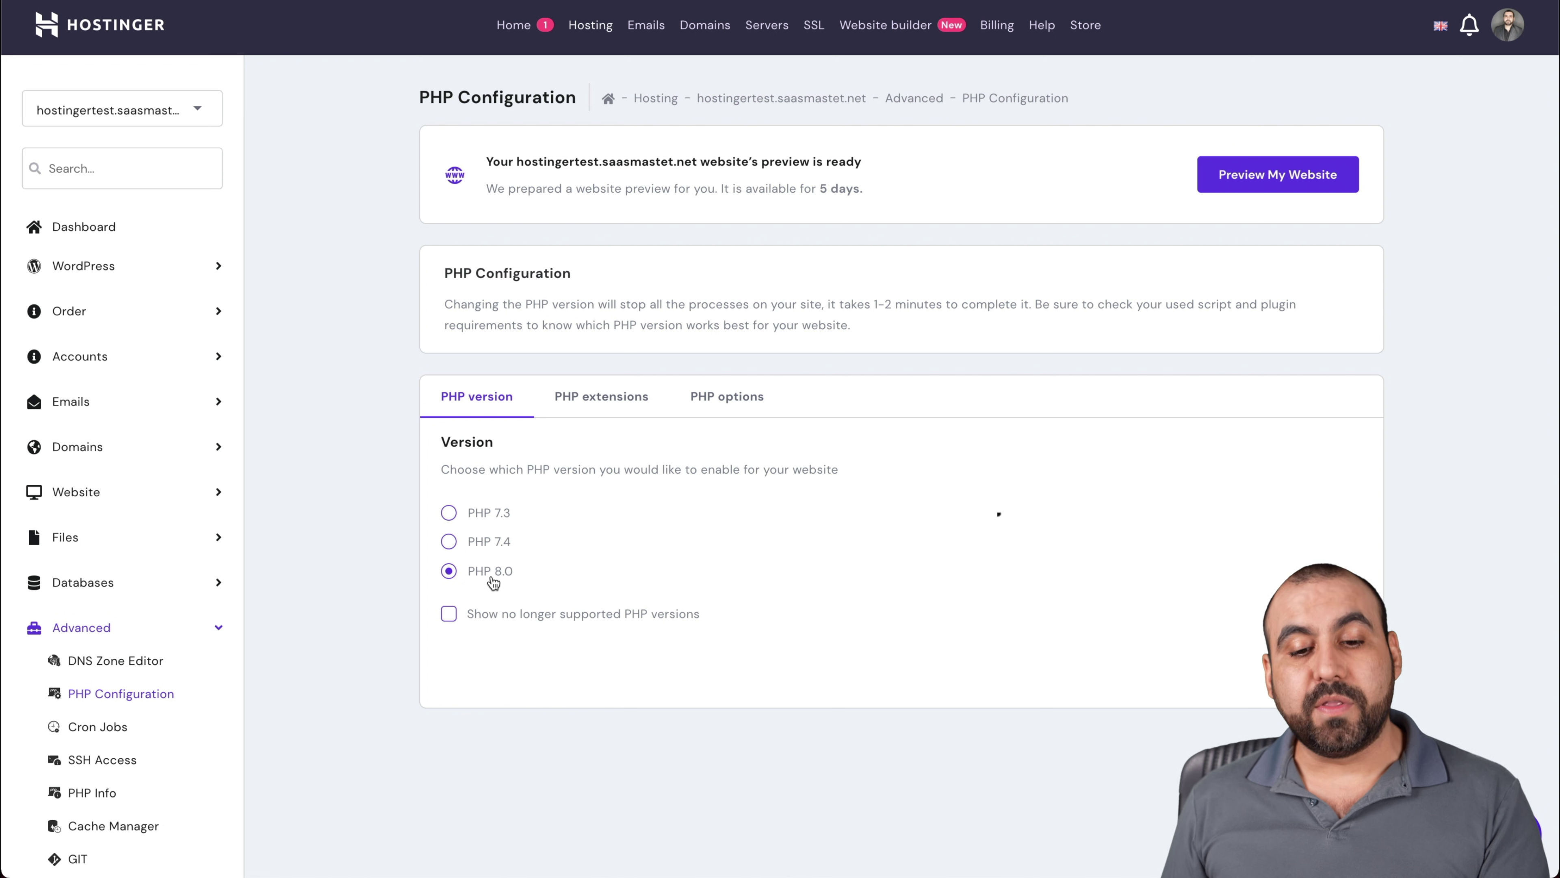
Try PHP 7.4, switch back to PHP 8.0, and return to the hosting dashboard
click(449, 542)
click(450, 573)
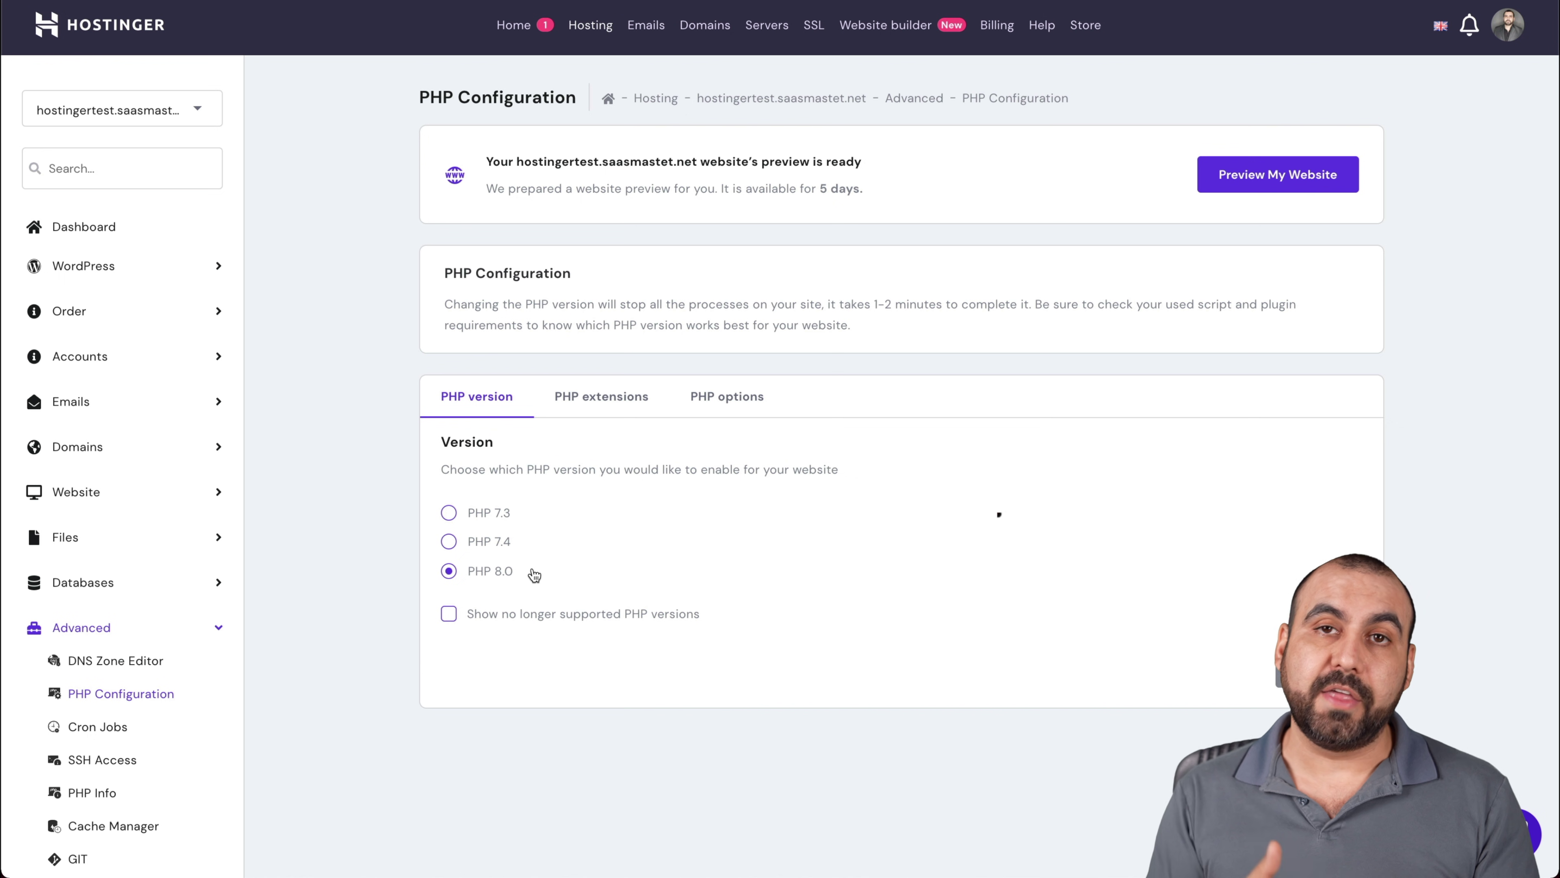
click(128, 229)
Scroll through the Hosting Account tool tiles down to Advanced and Other, then back up
scroll(639, 708, down, 10)
scroll(640, 713, down, 20)
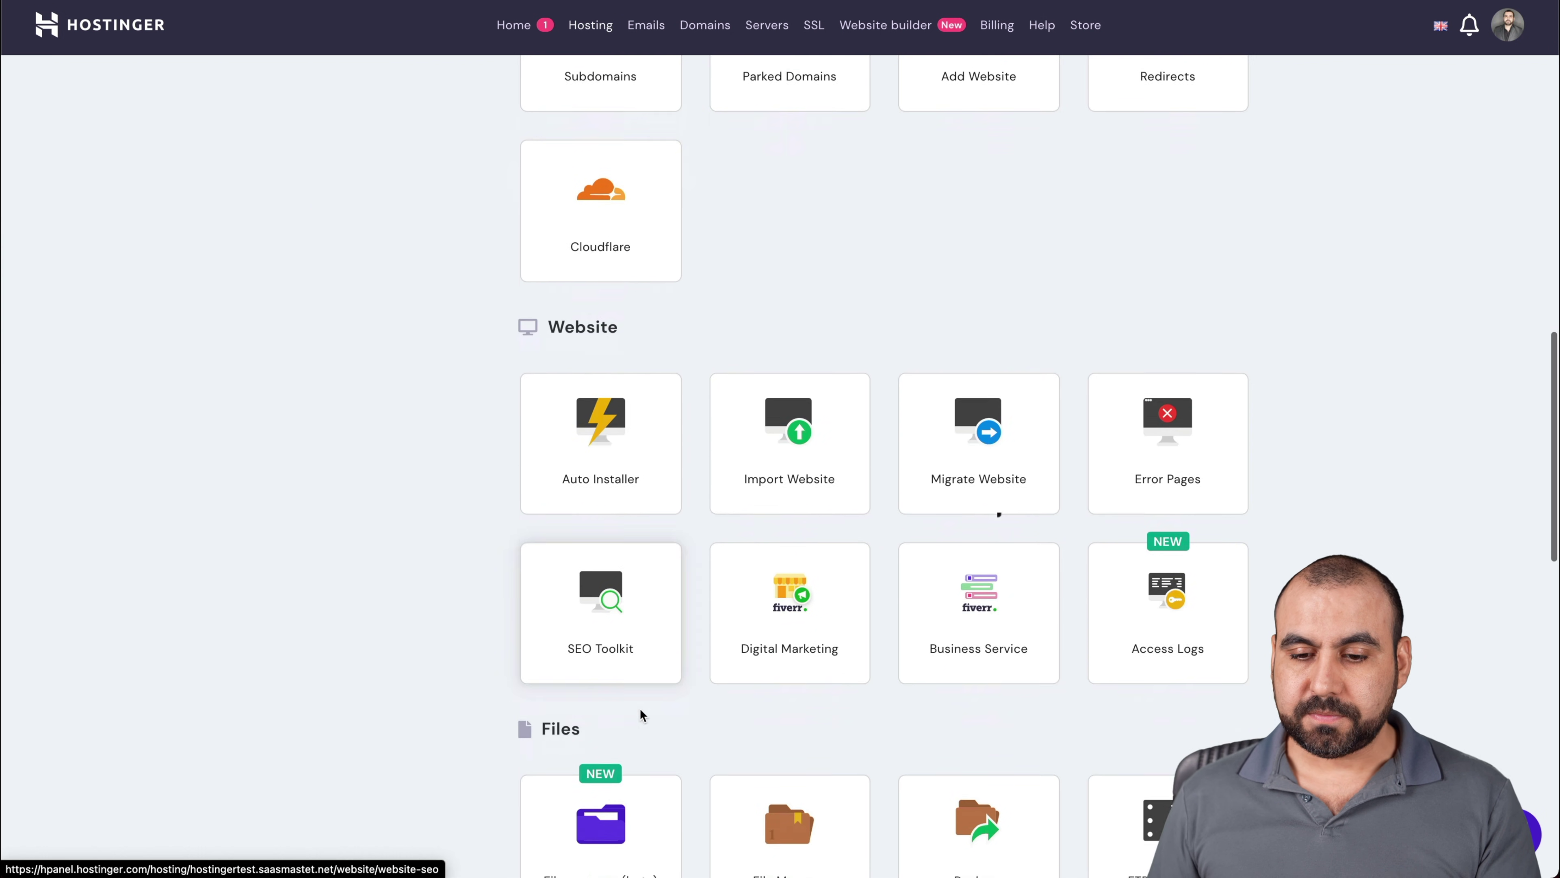
scroll(640, 713, down, 3)
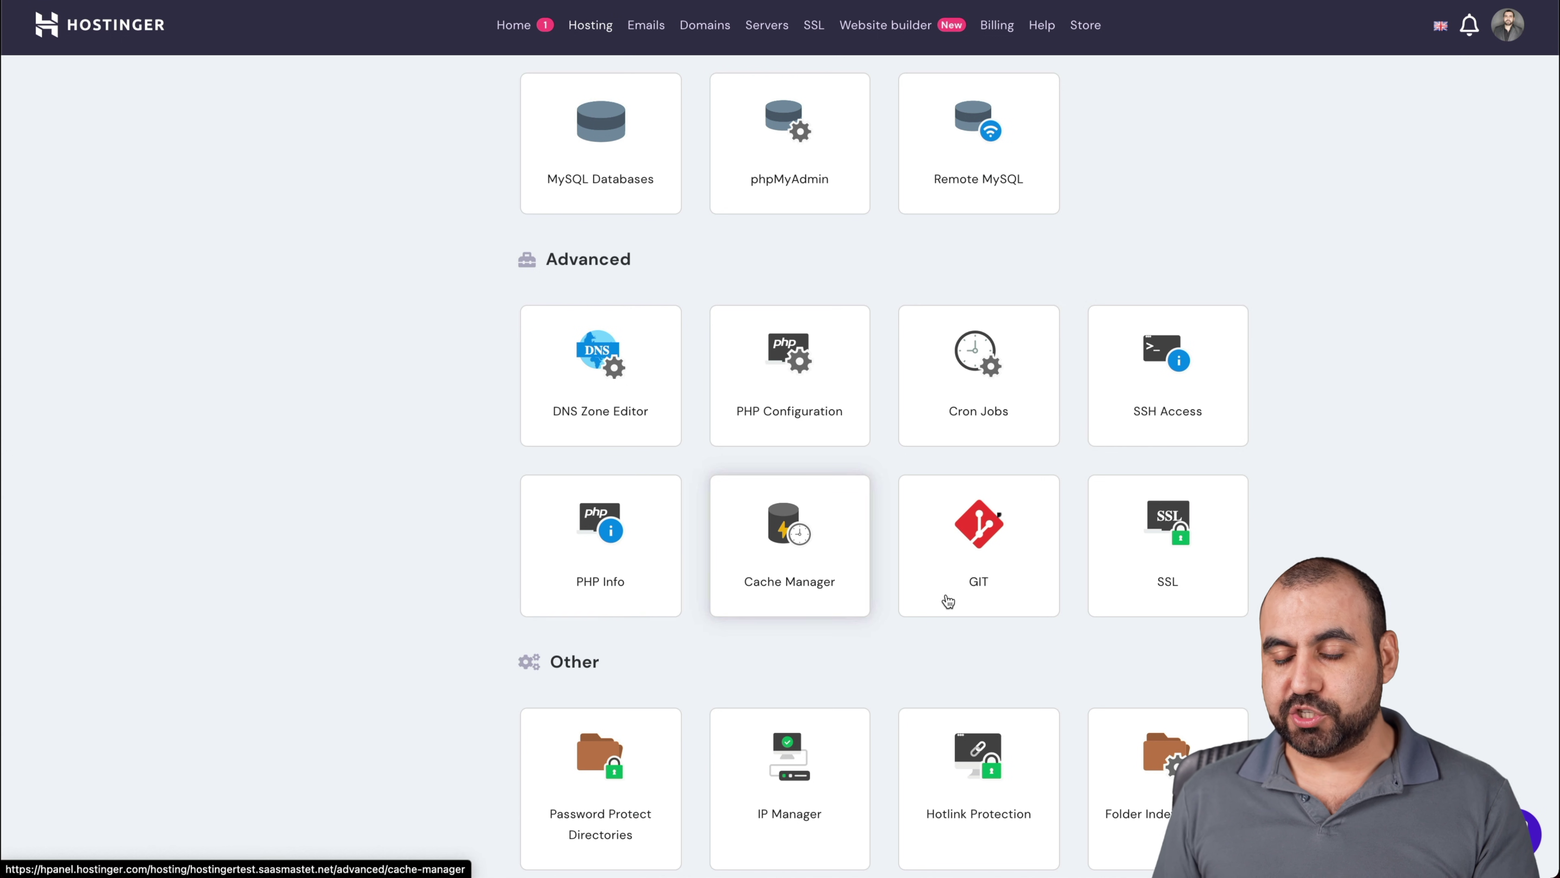
scroll(1131, 638, down, 5)
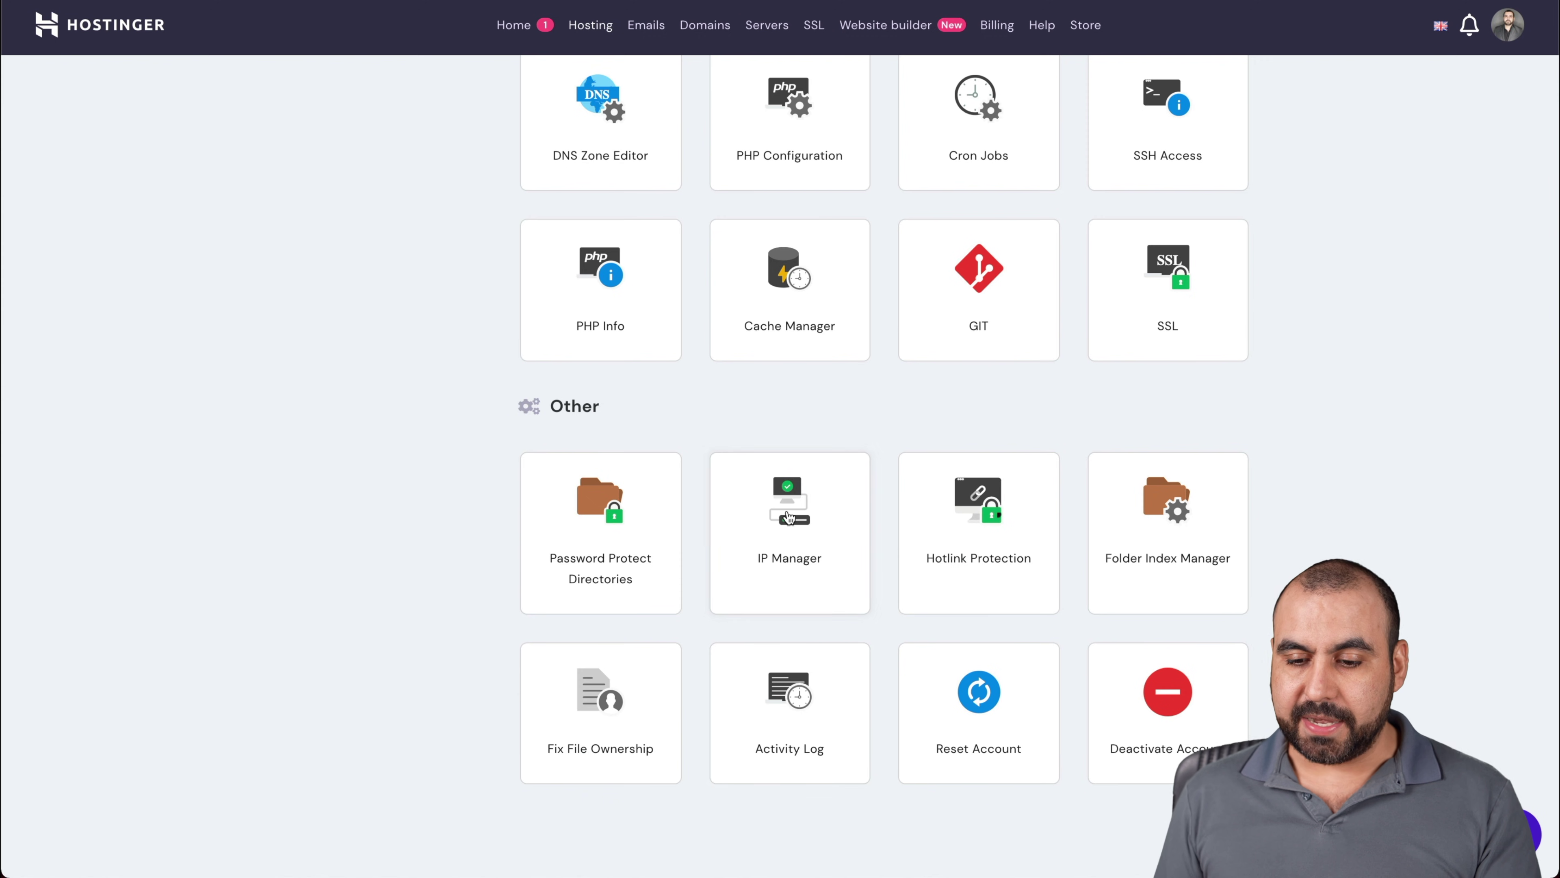
scroll(716, 465, up, 15)
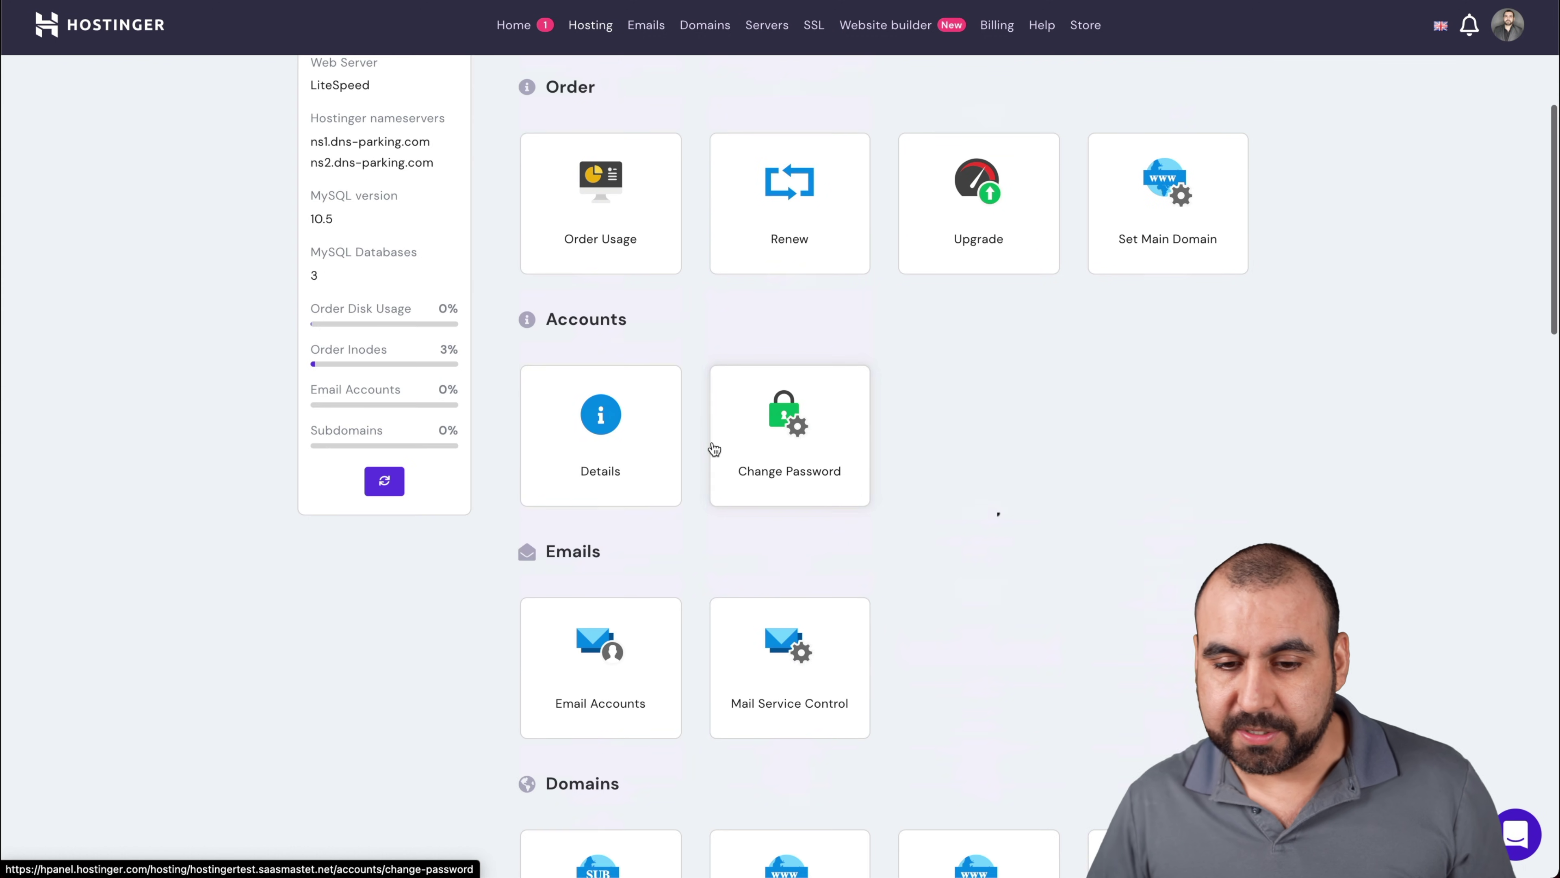